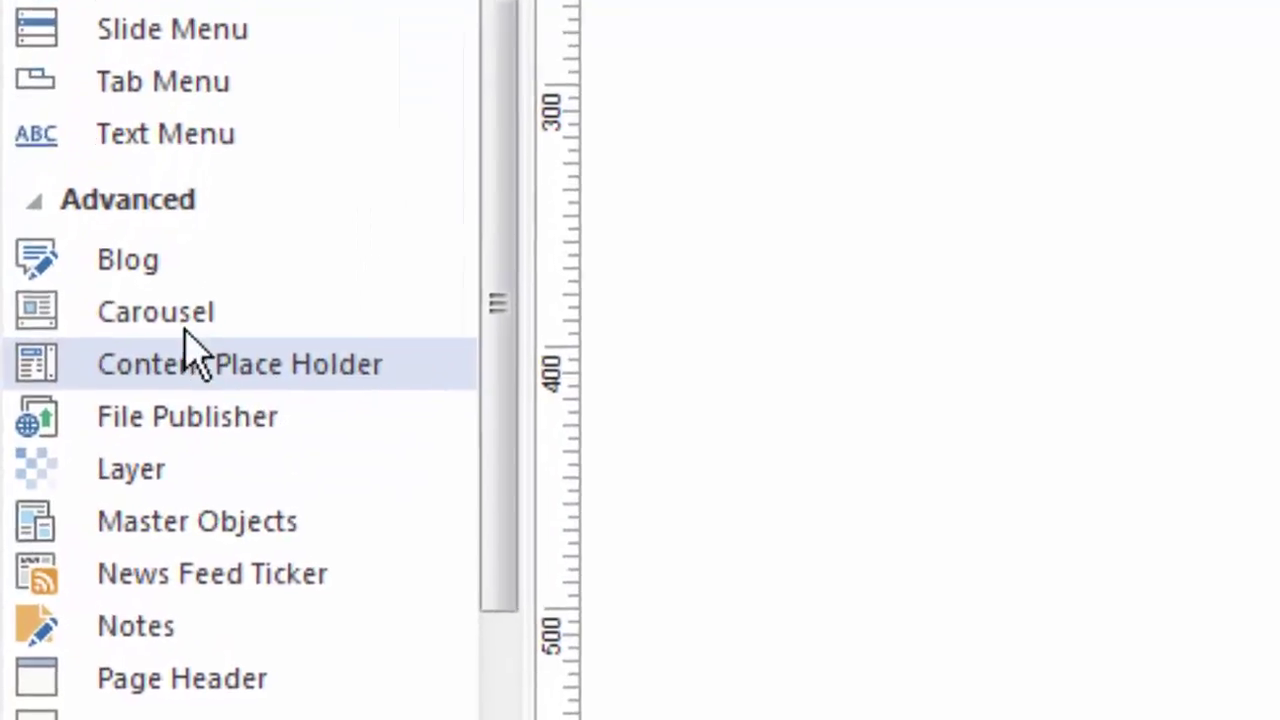
Draw a carousel about 660 by 380 pixels in the upper part of page3
{"action": "left_click", "coordinate": [188, 305]}
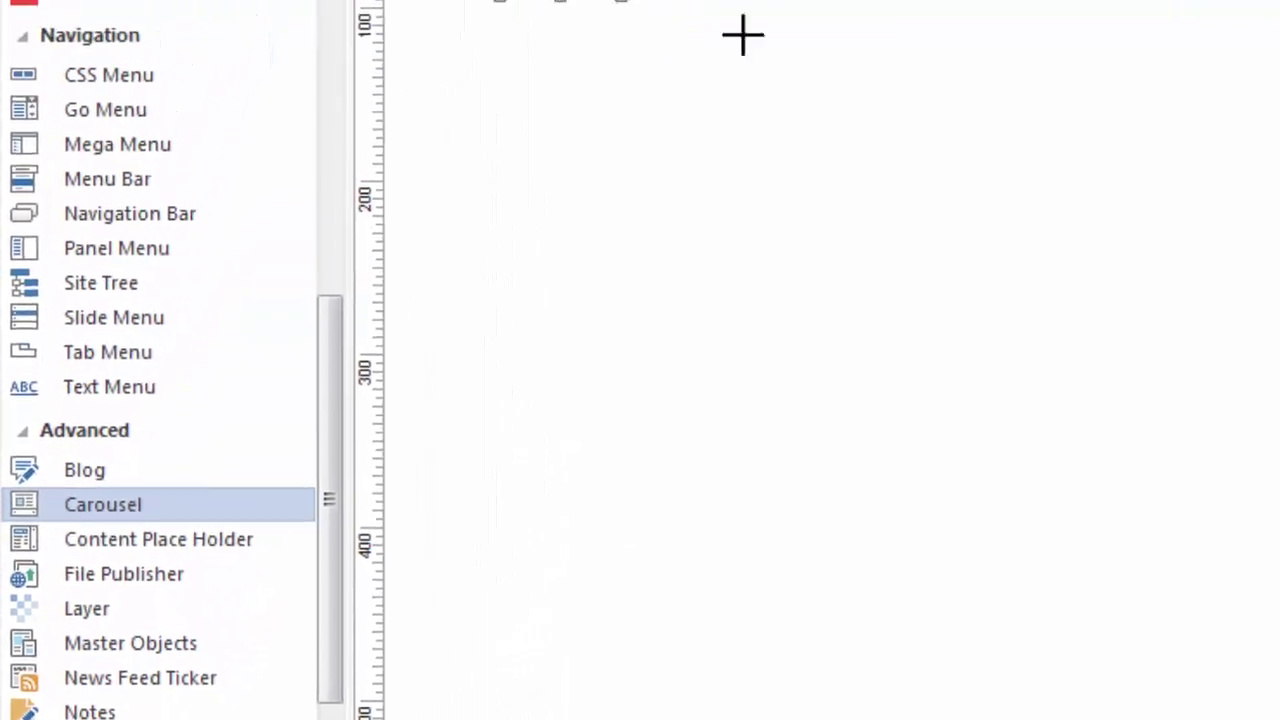
{"action": "left_click_drag", "start_coordinate": [743, 36], "coordinate": [1051, 677]}
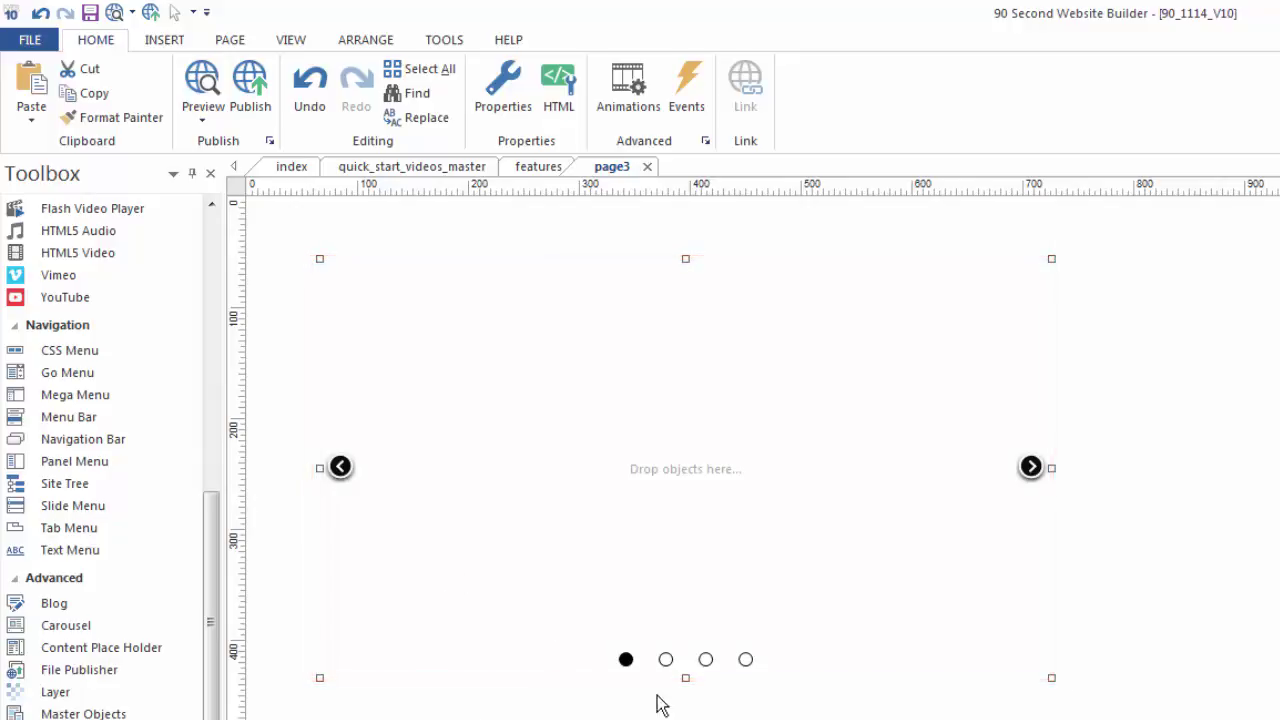
Go through all four pages of the carousel and return to the first page
{"action": "left_click", "coordinate": [666, 659]}
{"action": "left_click", "coordinate": [706, 659]}
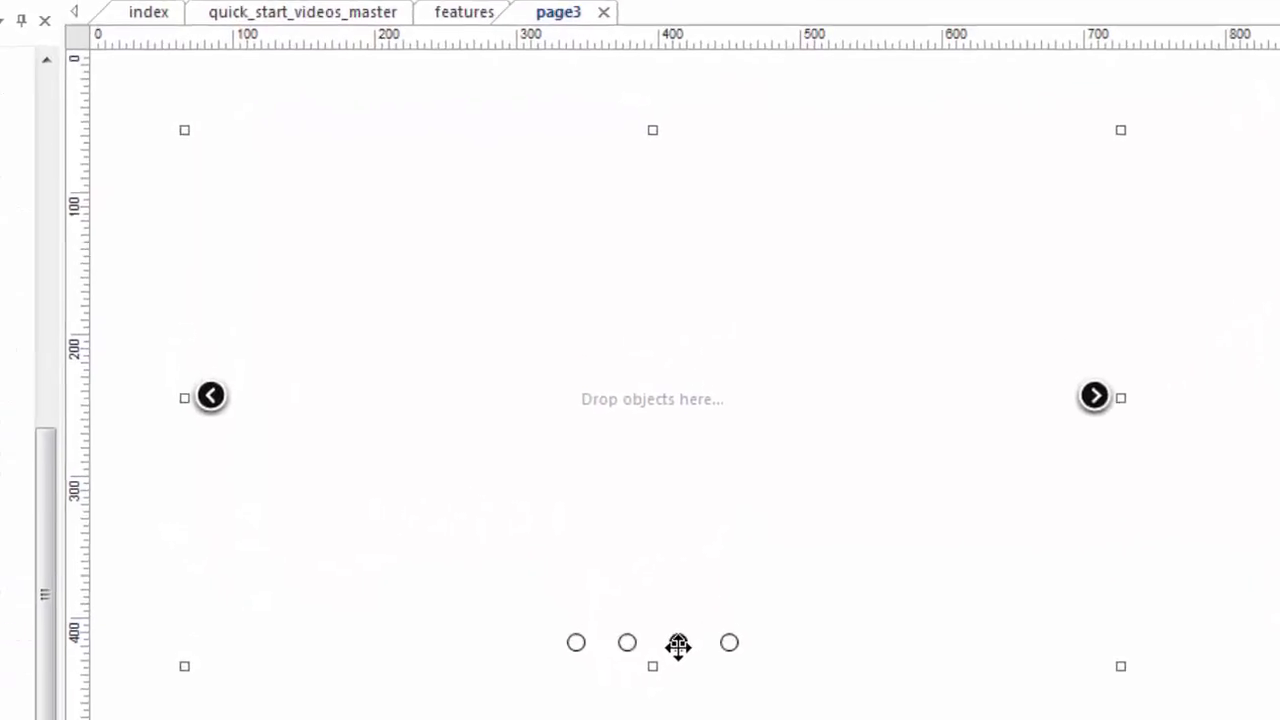
{"action": "left_click", "coordinate": [729, 642]}
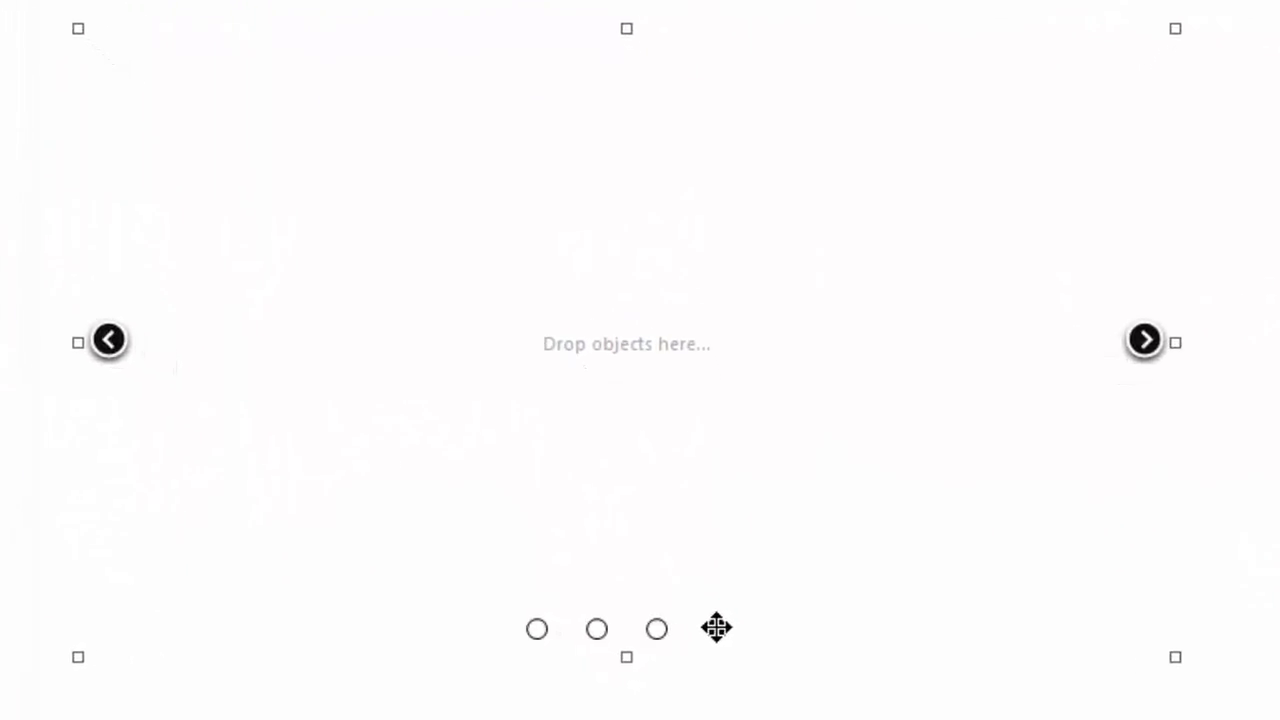
{"action": "left_click", "coordinate": [650, 628]}
{"action": "left_click", "coordinate": [597, 628]}
{"action": "left_click", "coordinate": [535, 629]}
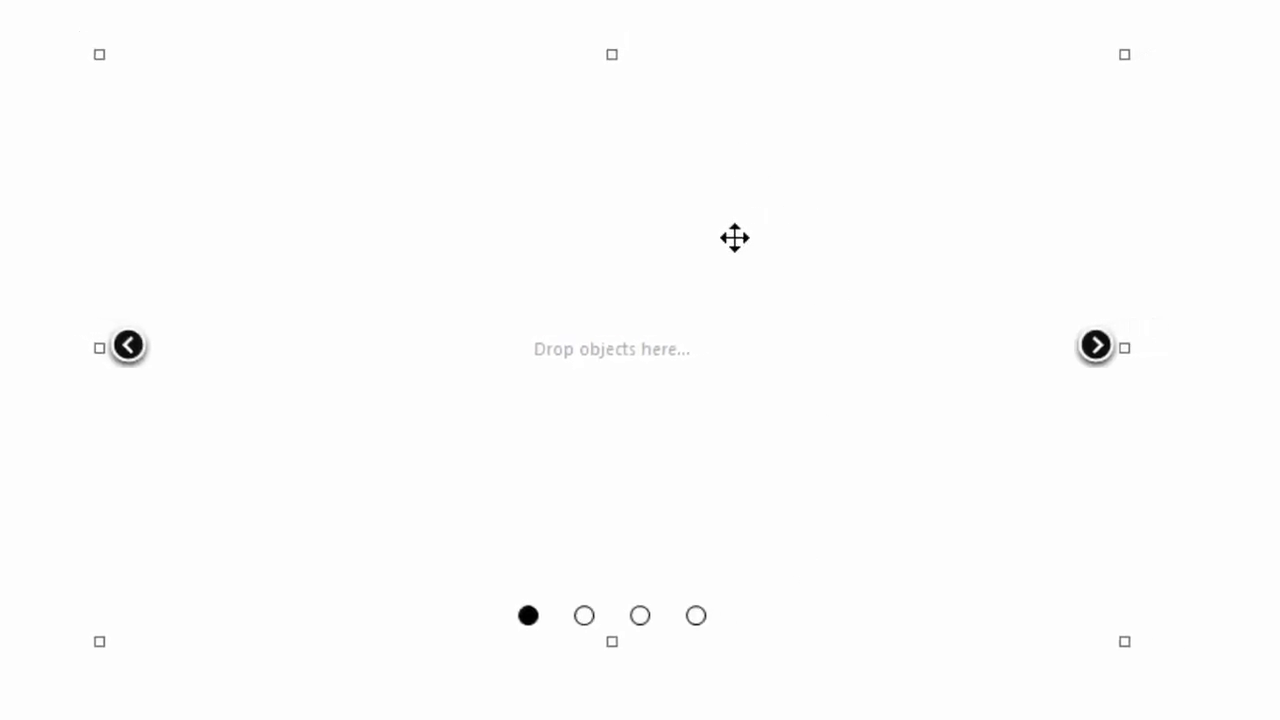
Open the carousel's properties, leave it at 4 pages after trying other counts, and review the pause time and animation duration
{"action": "double_click", "coordinate": [756, 225]}
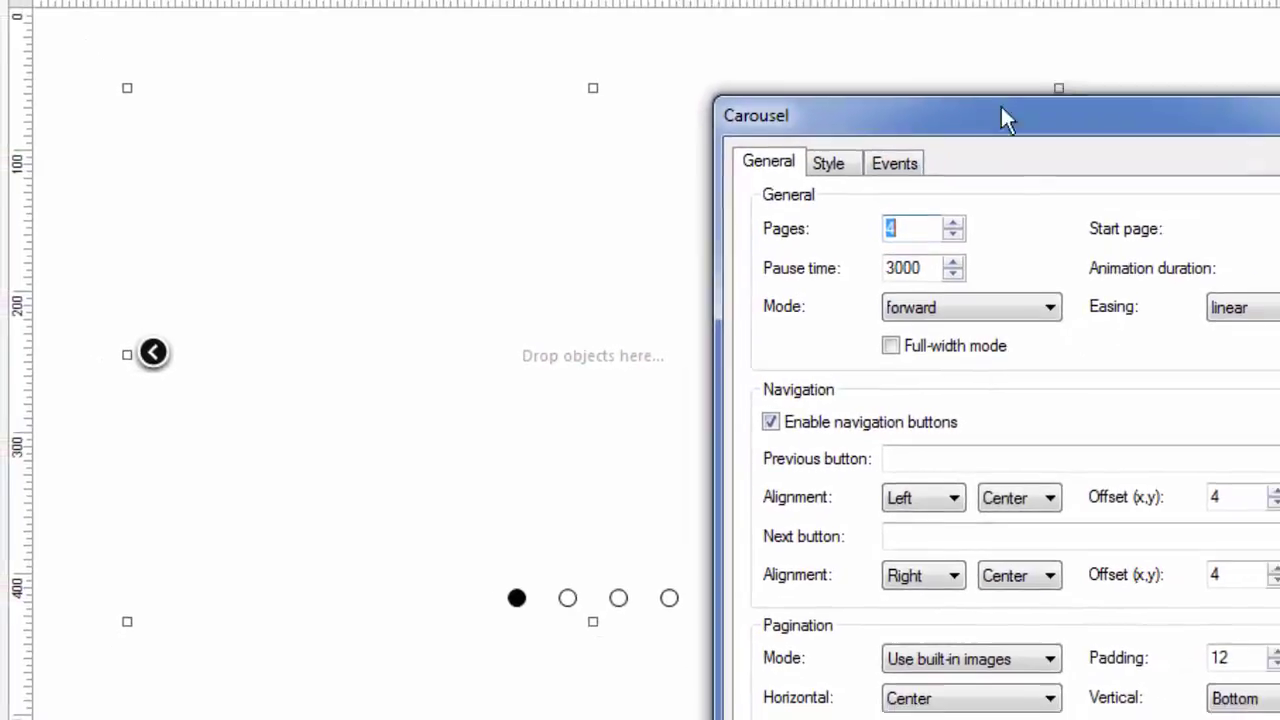
{"action": "left_click_drag", "start_coordinate": [1001, 108], "coordinate": [900, 34]}
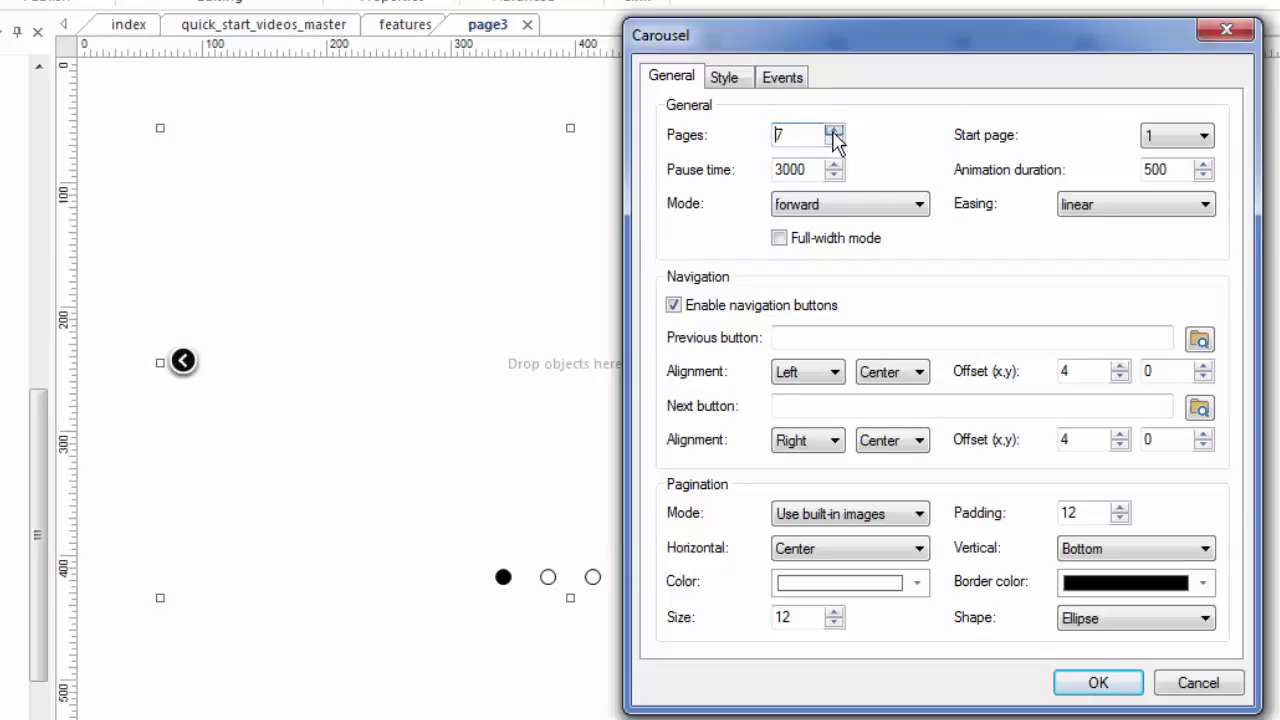
{"action": "left_click", "coordinate": [834, 134]}
{"action": "left_click", "coordinate": [835, 142]}
{"action": "left_click_drag", "start_coordinate": [812, 168], "coordinate": [759, 167]}
{"action": "left_click", "coordinate": [815, 168]}
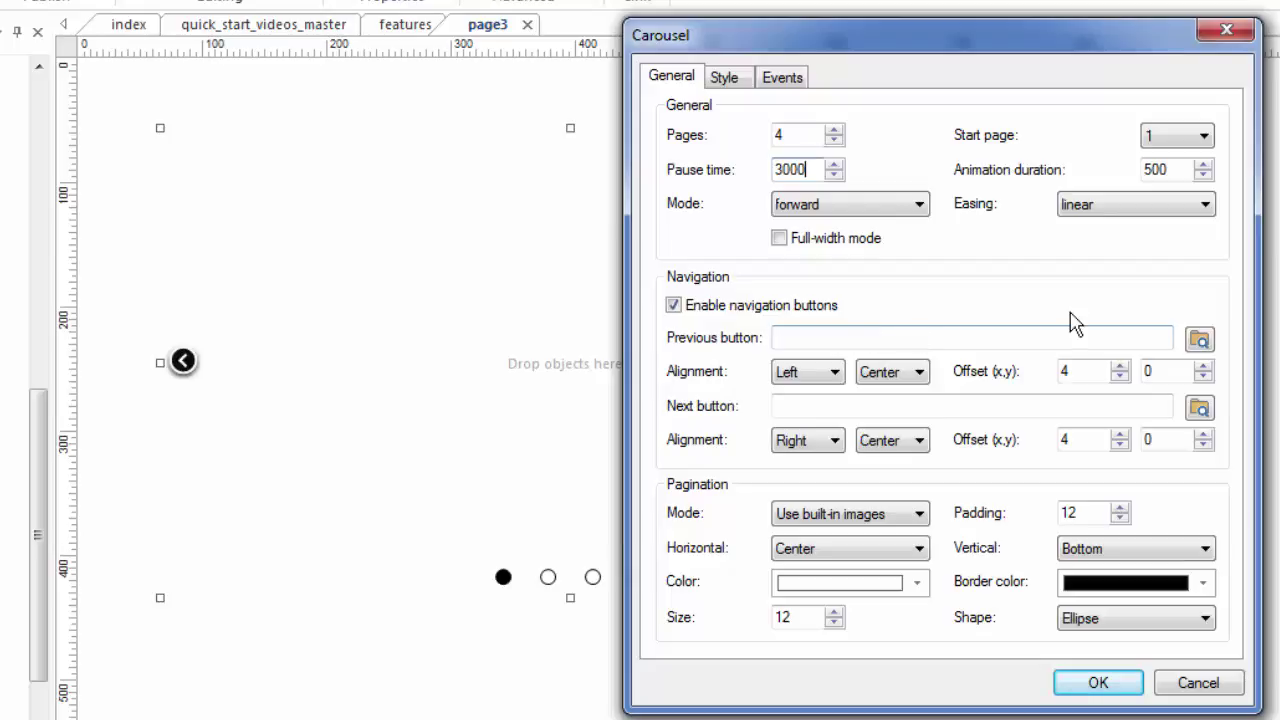
{"action": "left_click_drag", "start_coordinate": [1188, 170], "coordinate": [1126, 170]}
{"action": "left_click", "coordinate": [1175, 170]}
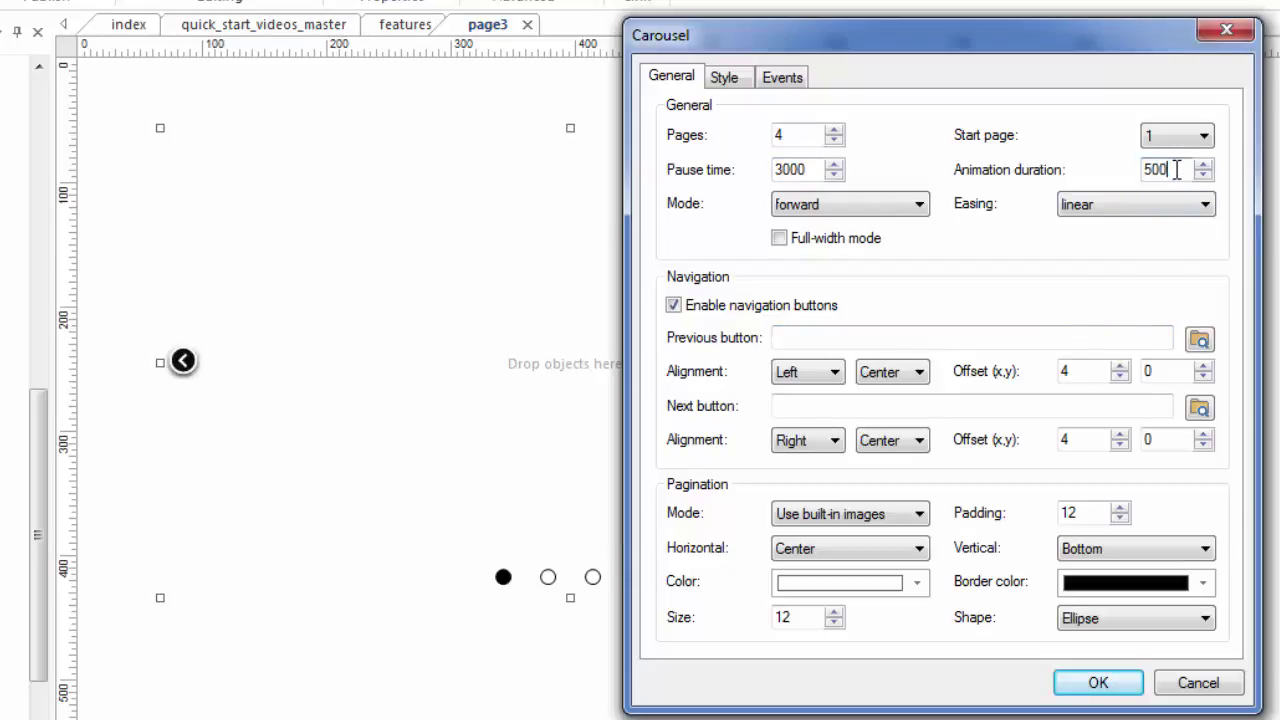
Set the carousel's mode to forward-circular and look through the available effects and easing options
{"action": "left_click", "coordinate": [916, 206]}
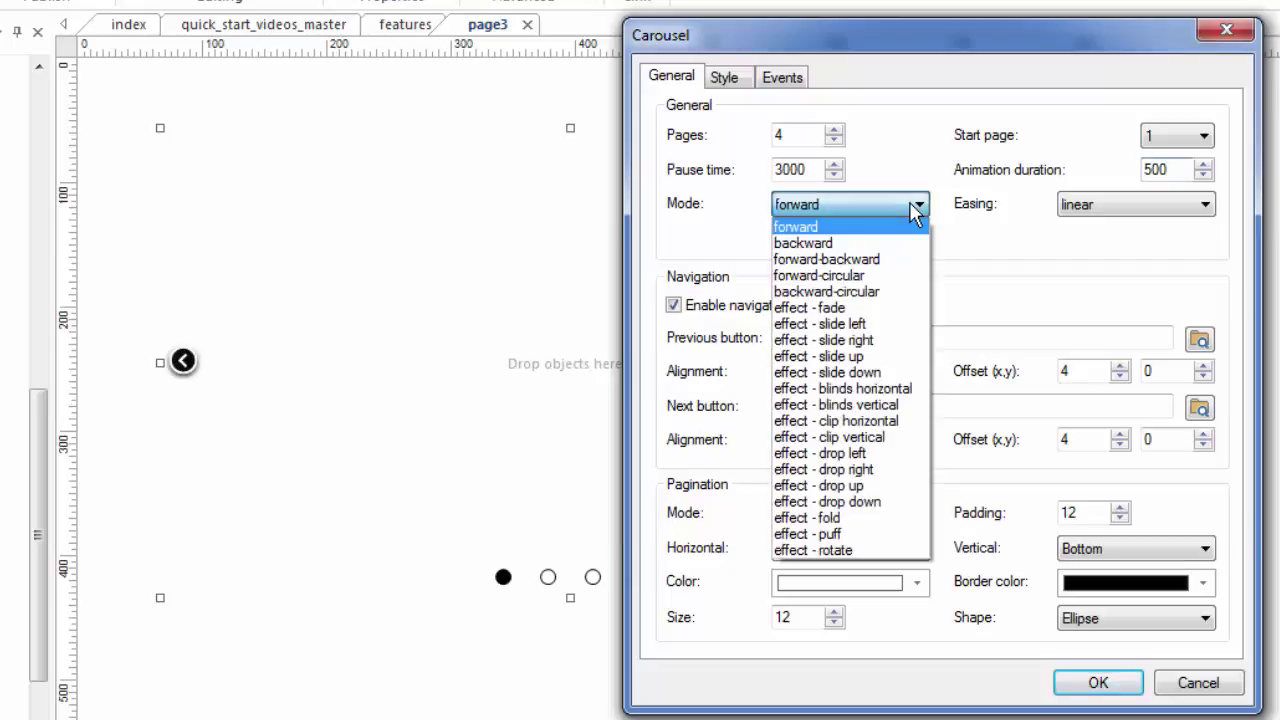
{"action": "left_click", "coordinate": [855, 276]}
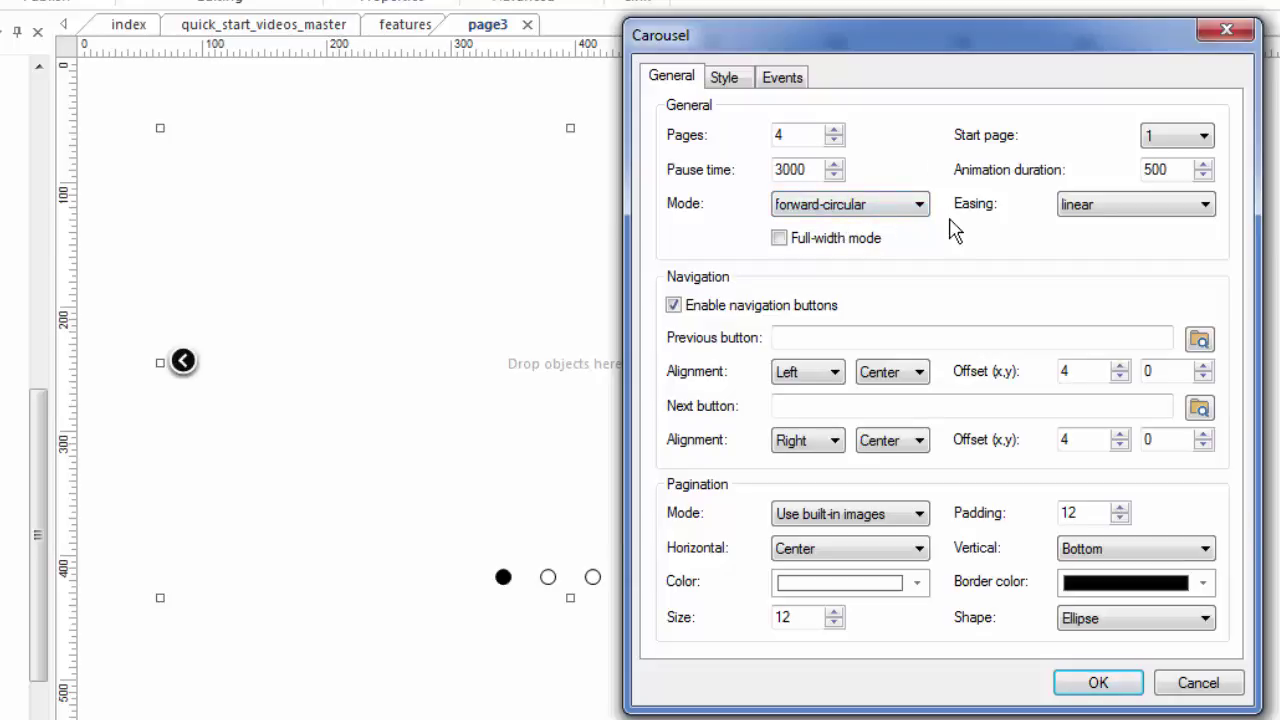
{"action": "left_click", "coordinate": [920, 208]}
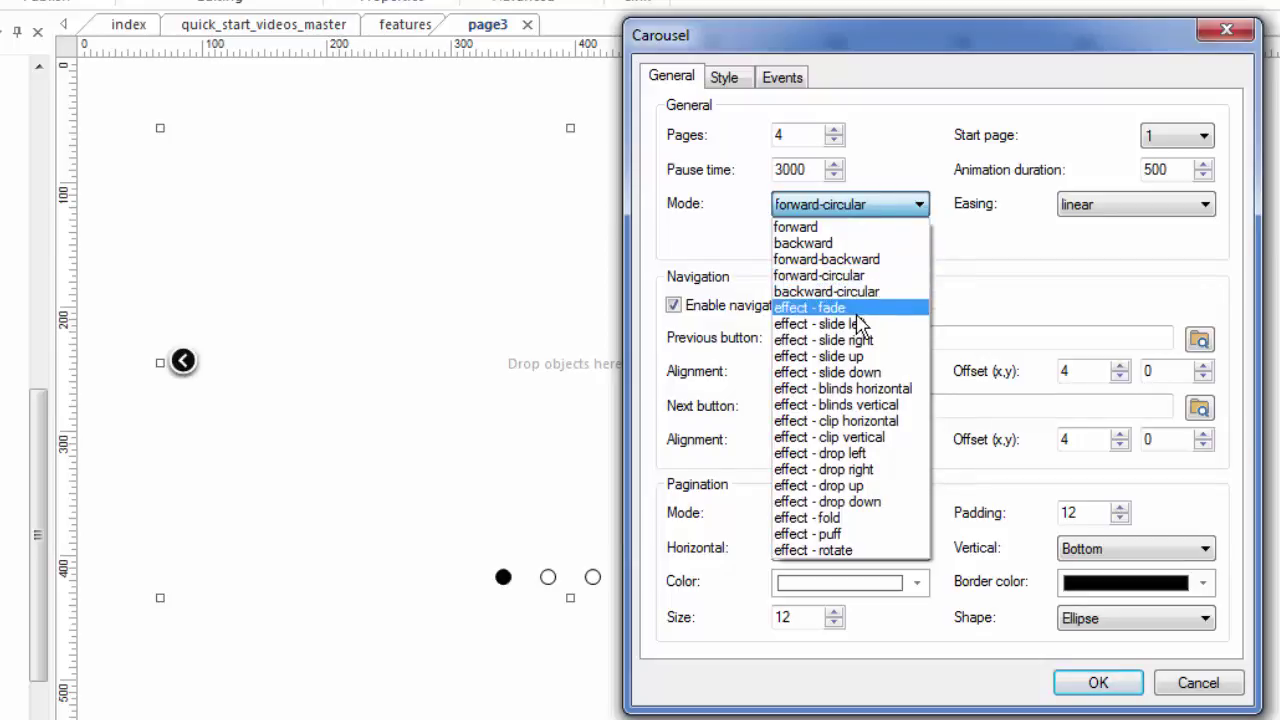
{"action": "left_click", "coordinate": [868, 206]}
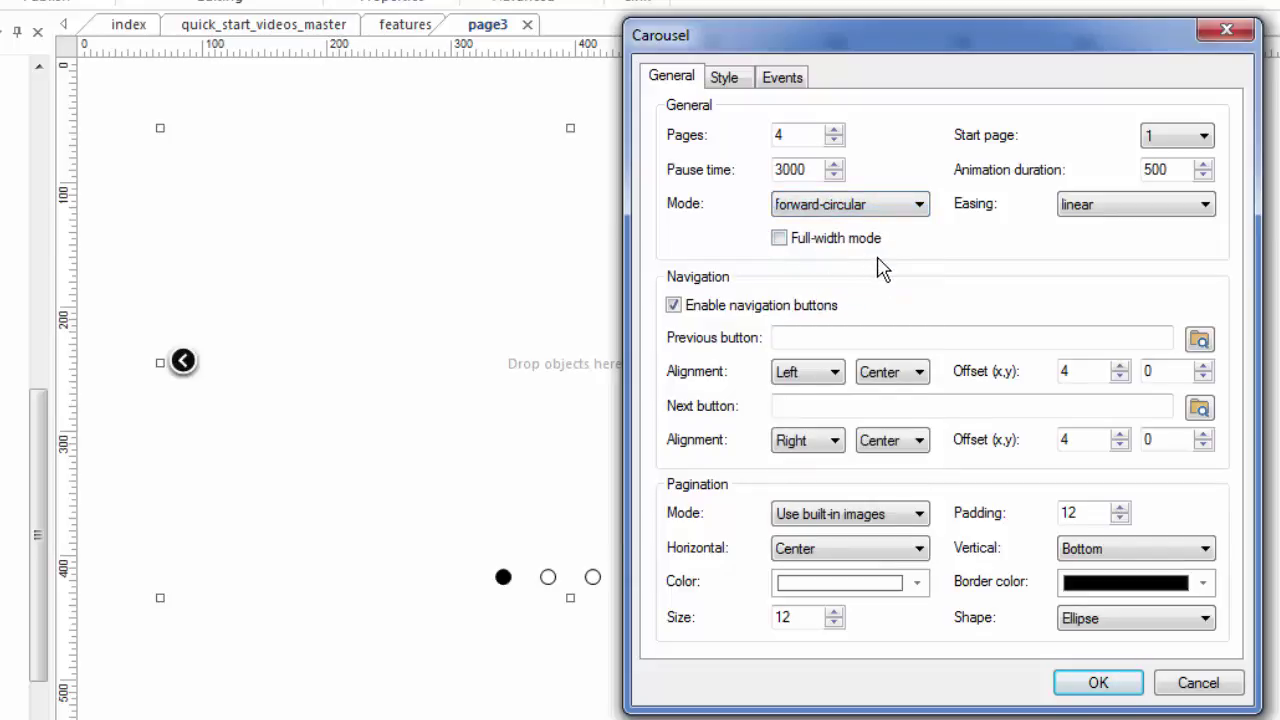
{"action": "left_click", "coordinate": [1100, 205]}
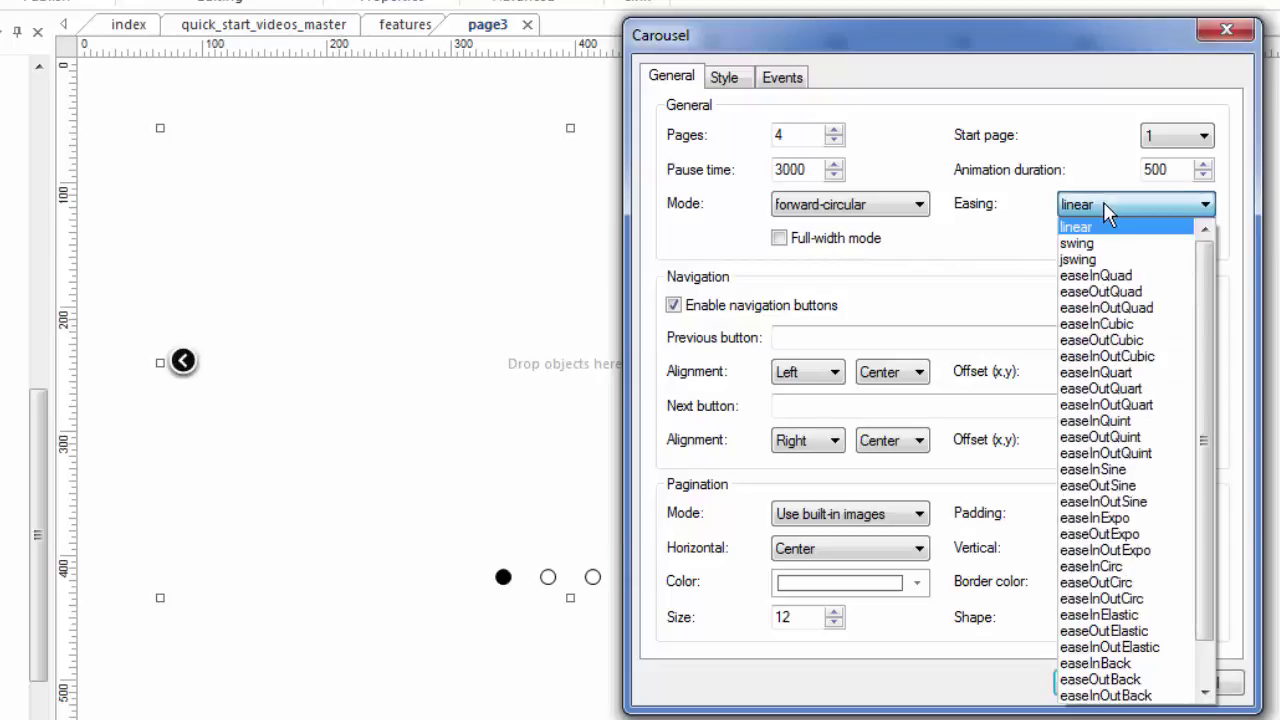
{"action": "left_click", "coordinate": [1015, 206]}
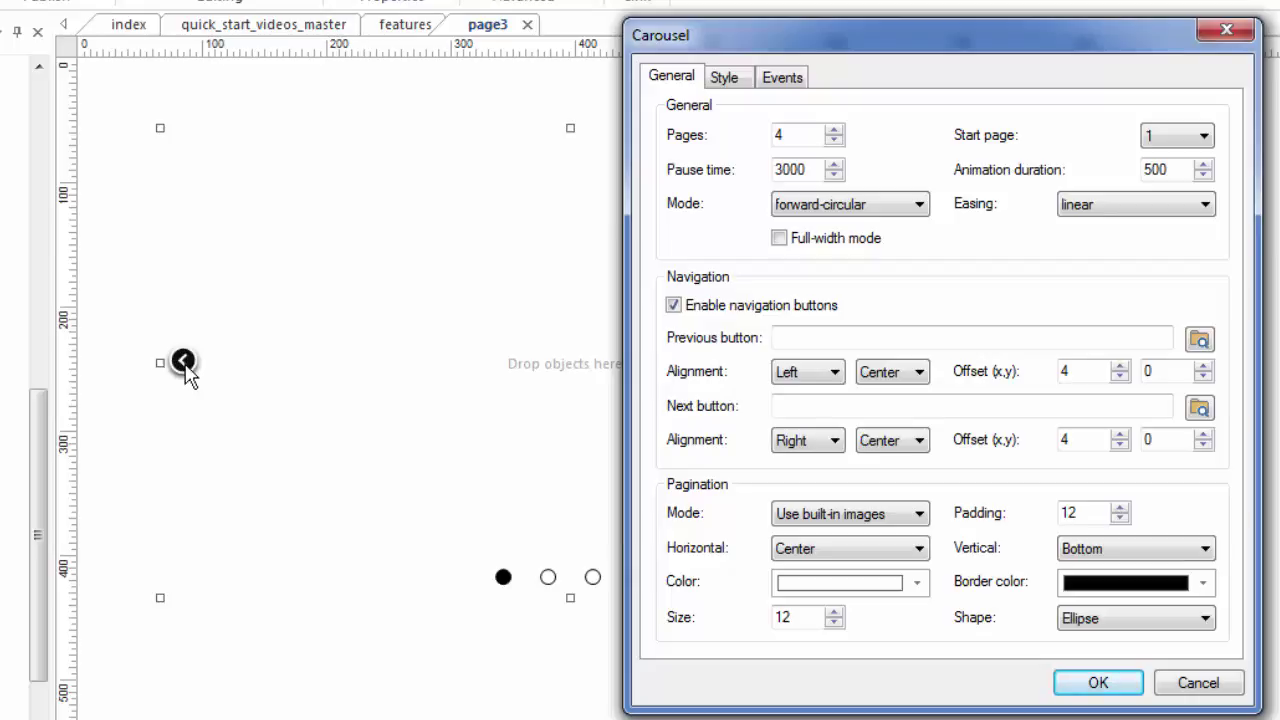
Disable the carousel's navigation buttons and apply the settings
{"action": "left_click", "coordinate": [675, 306]}
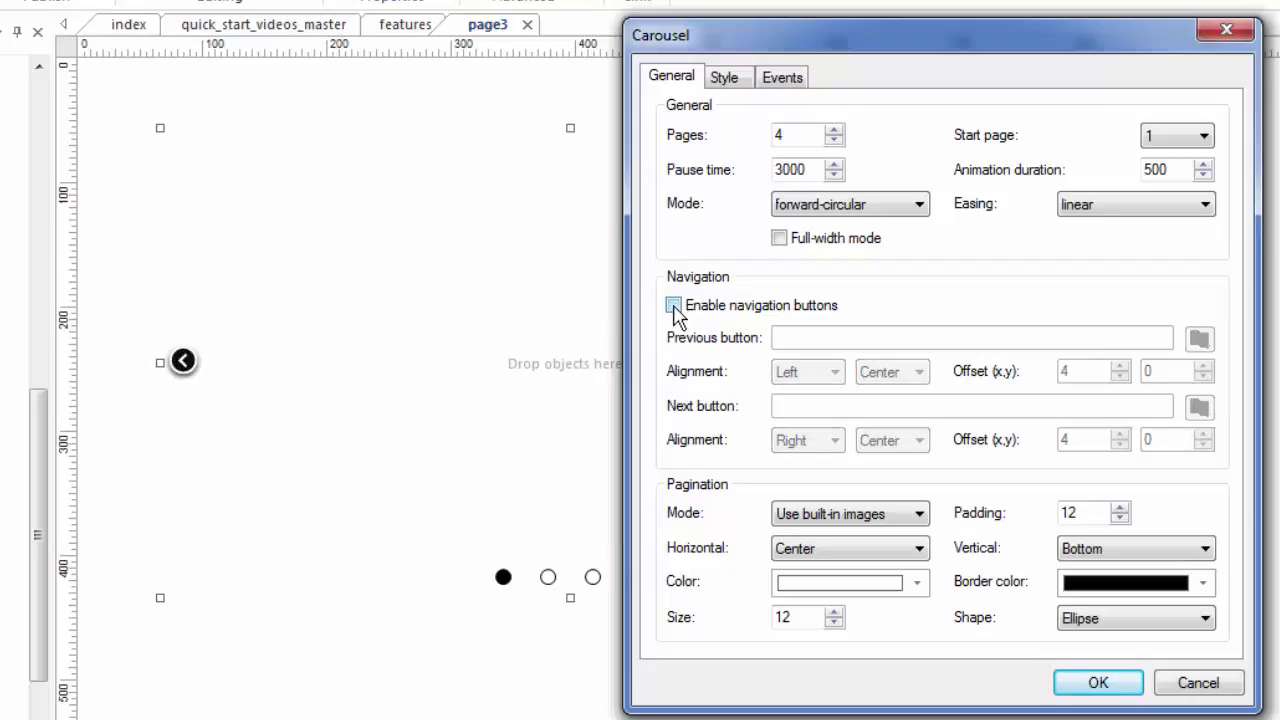
{"action": "left_click", "coordinate": [1080, 684]}
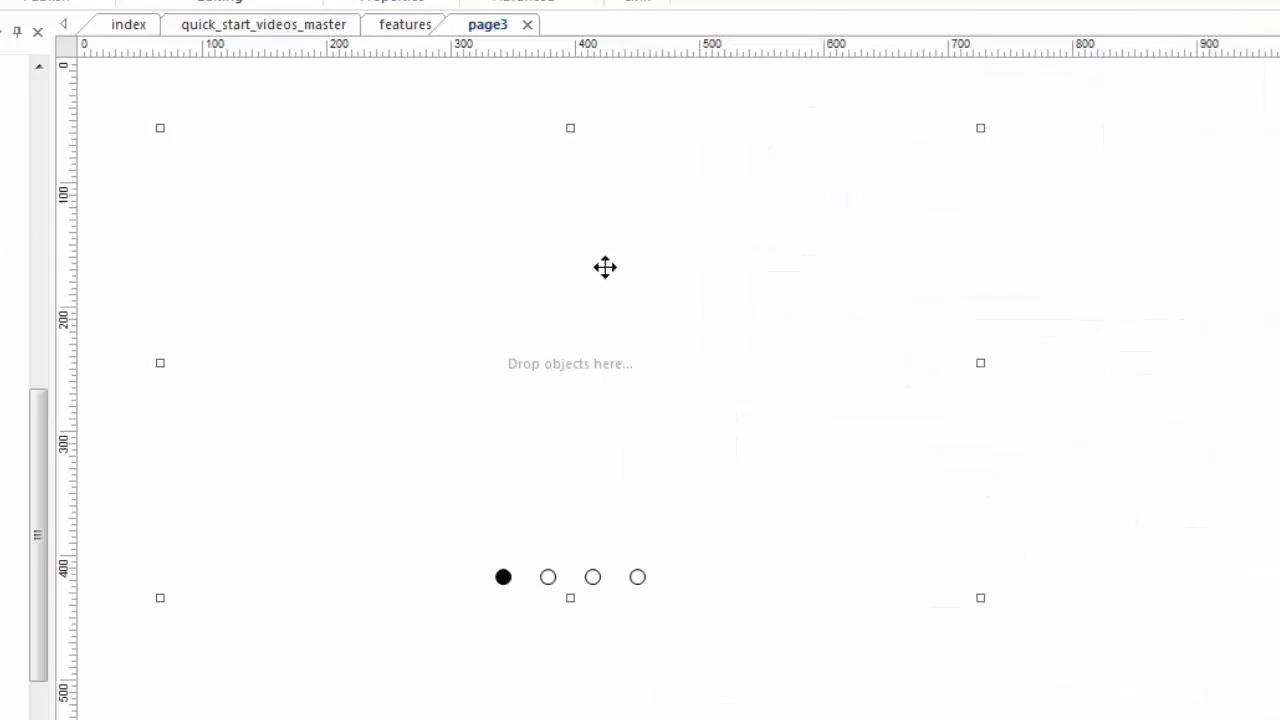
Reopen the carousel's properties, enable the navigation buttons again and apply
{"action": "double_click", "coordinate": [594, 363]}
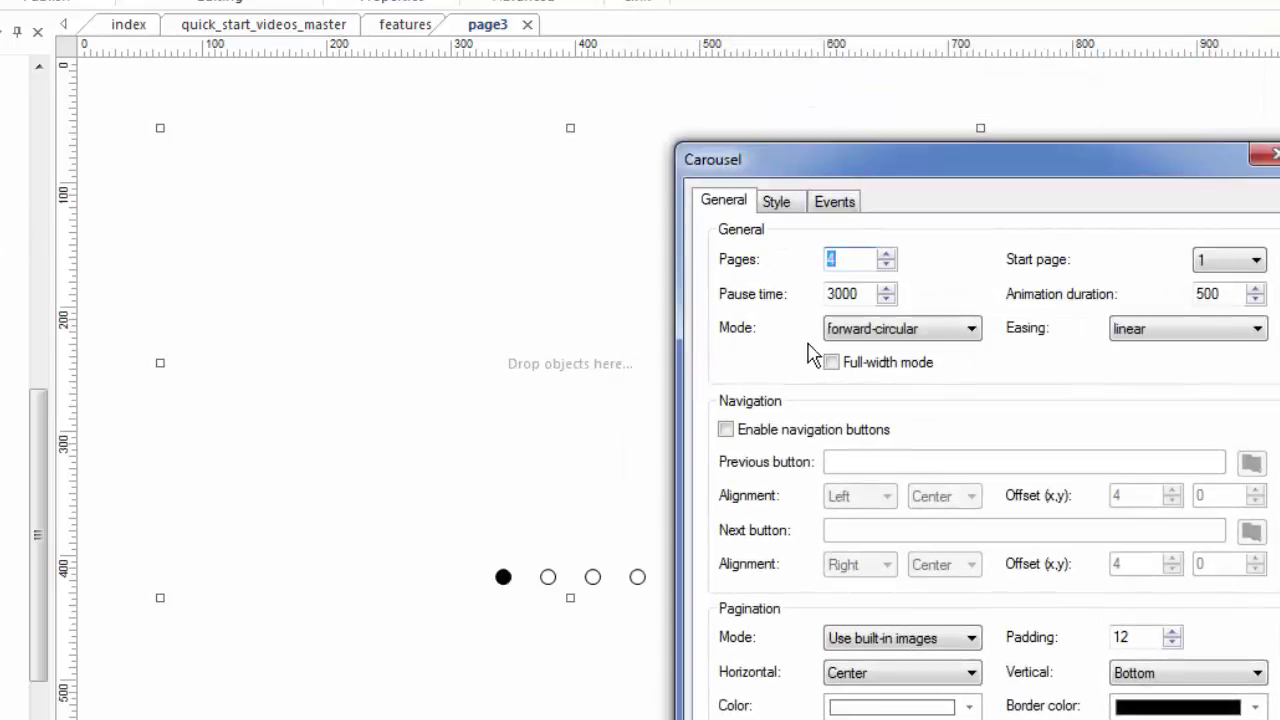
{"action": "left_click_drag", "start_coordinate": [912, 161], "coordinate": [897, 46]}
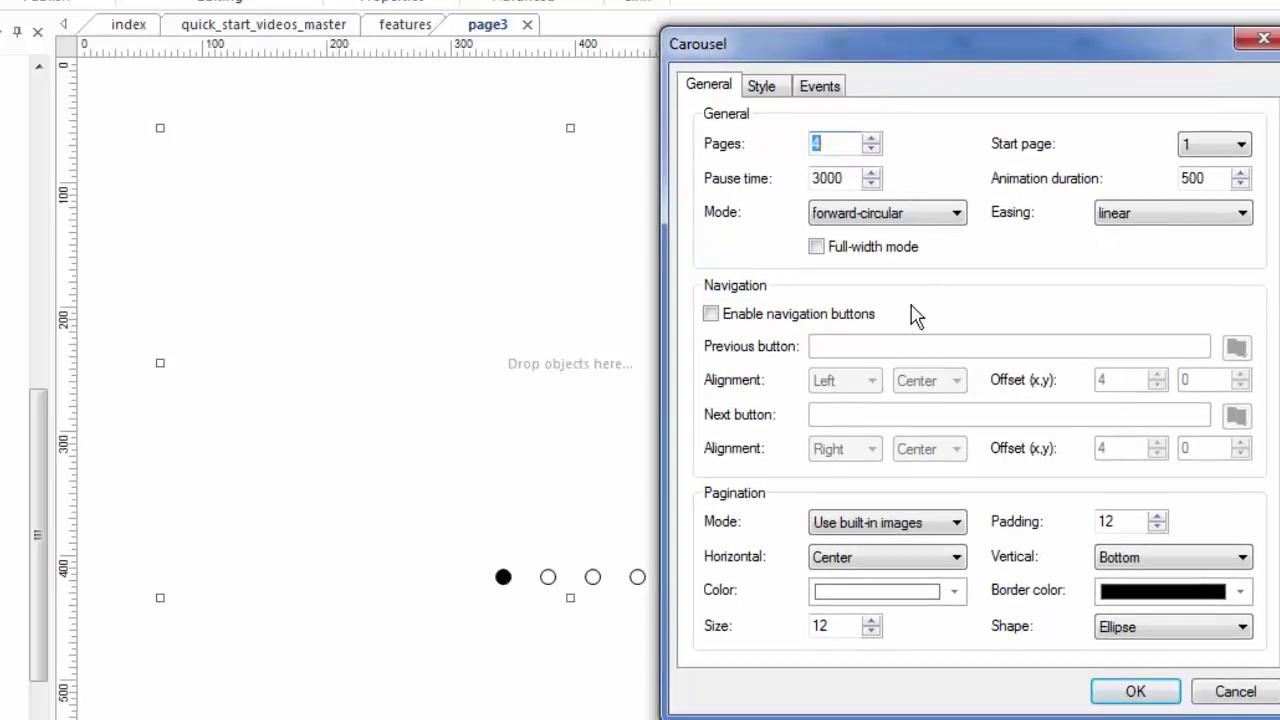
{"action": "left_click", "coordinate": [710, 314]}
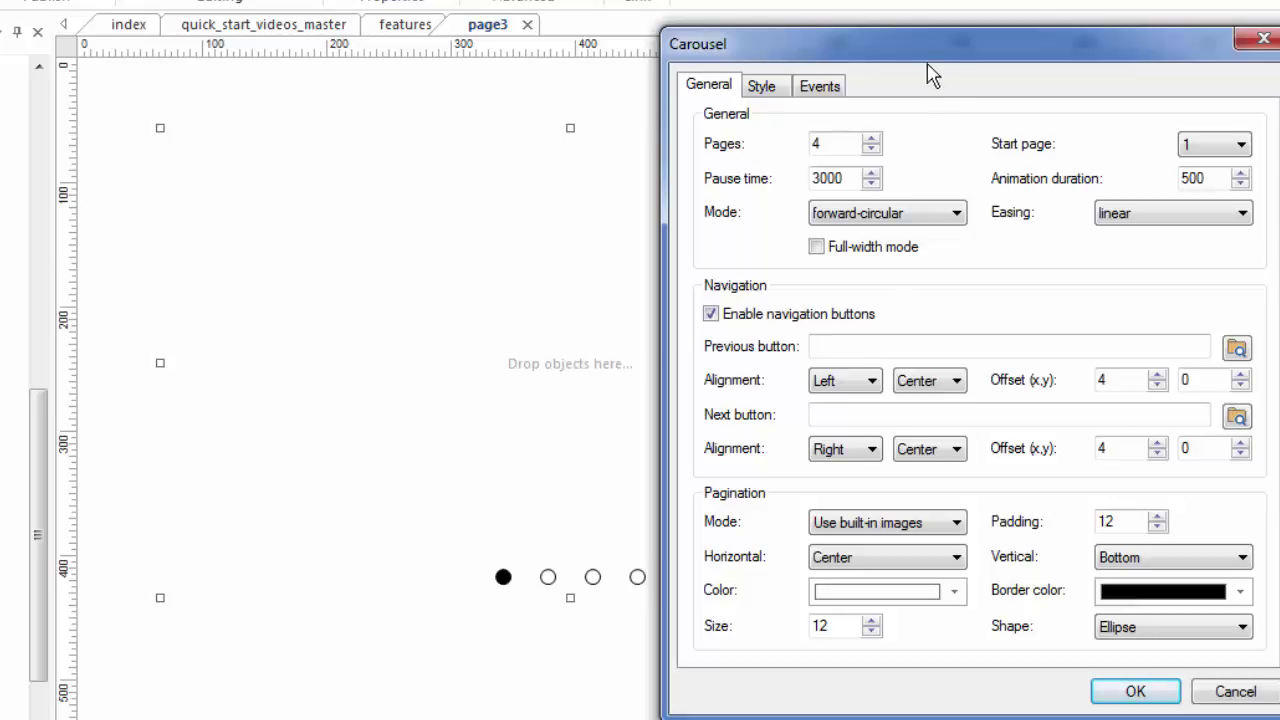
{"action": "left_click_drag", "start_coordinate": [978, 63], "coordinate": [1123, 66]}
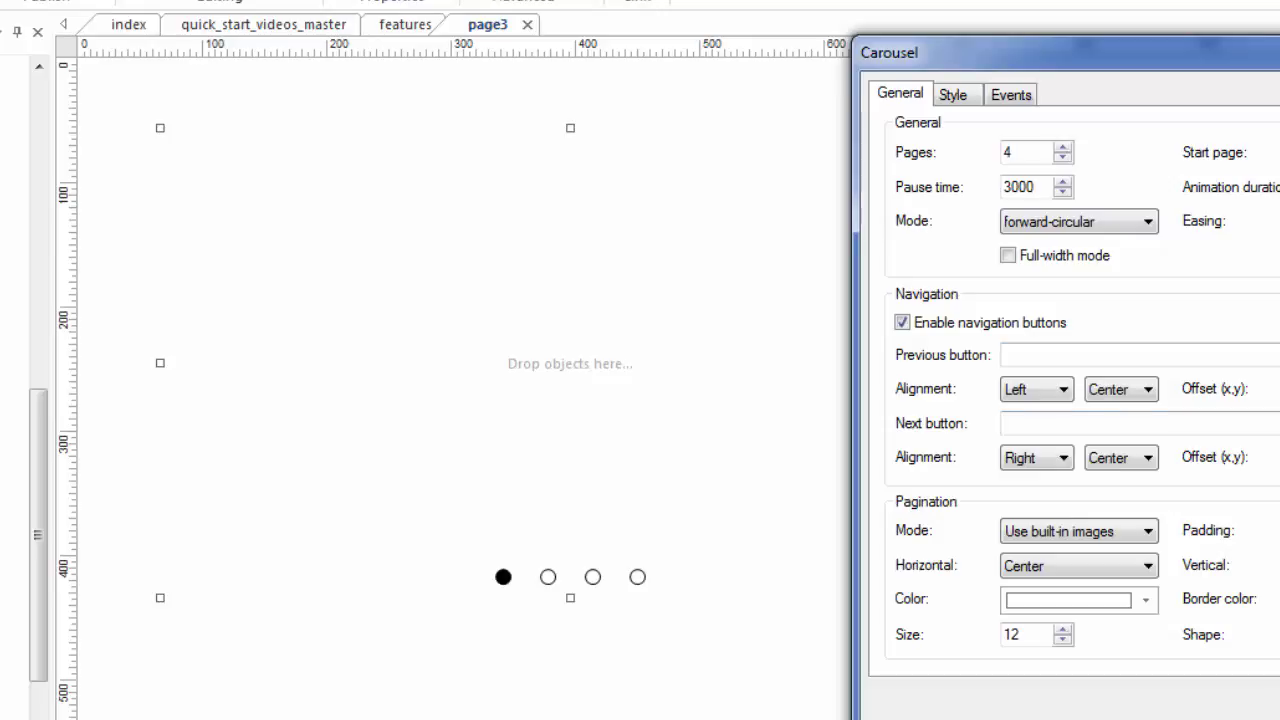
{"action": "key", "text": "Return"}
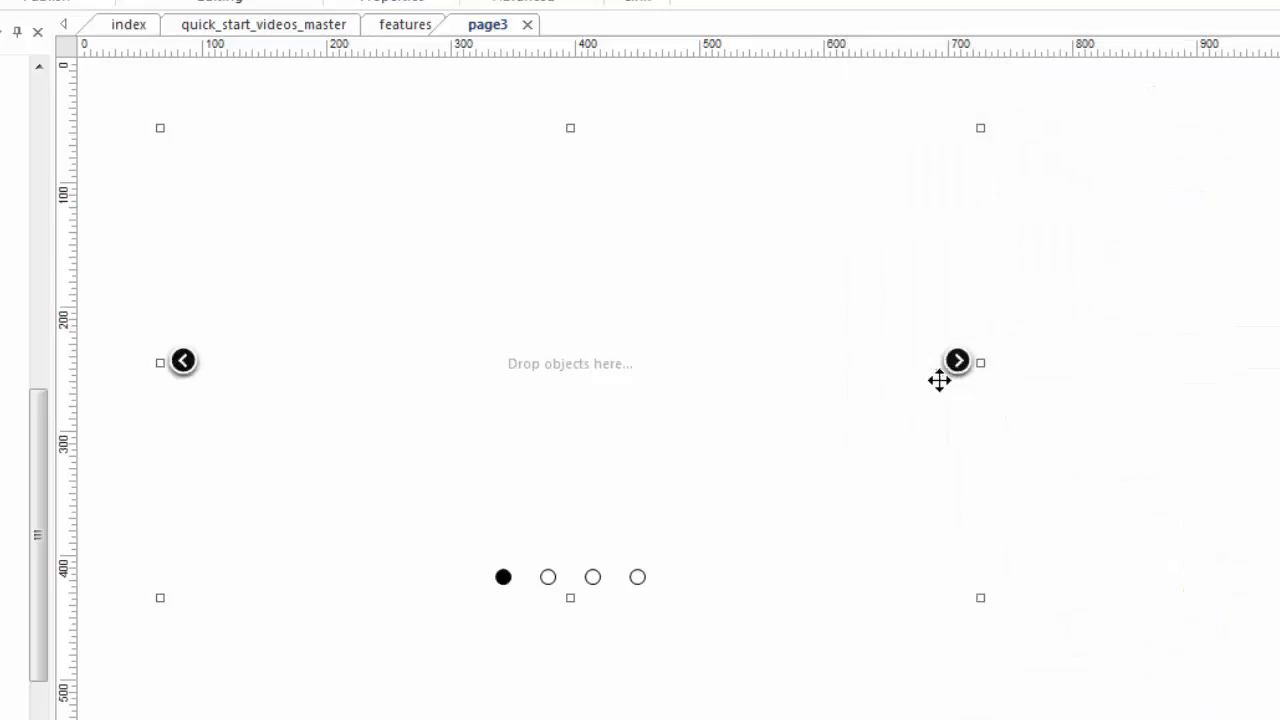
Open the carousel's properties and set the previous button's alignment to Center and Top
{"action": "double_click", "coordinate": [817, 434]}
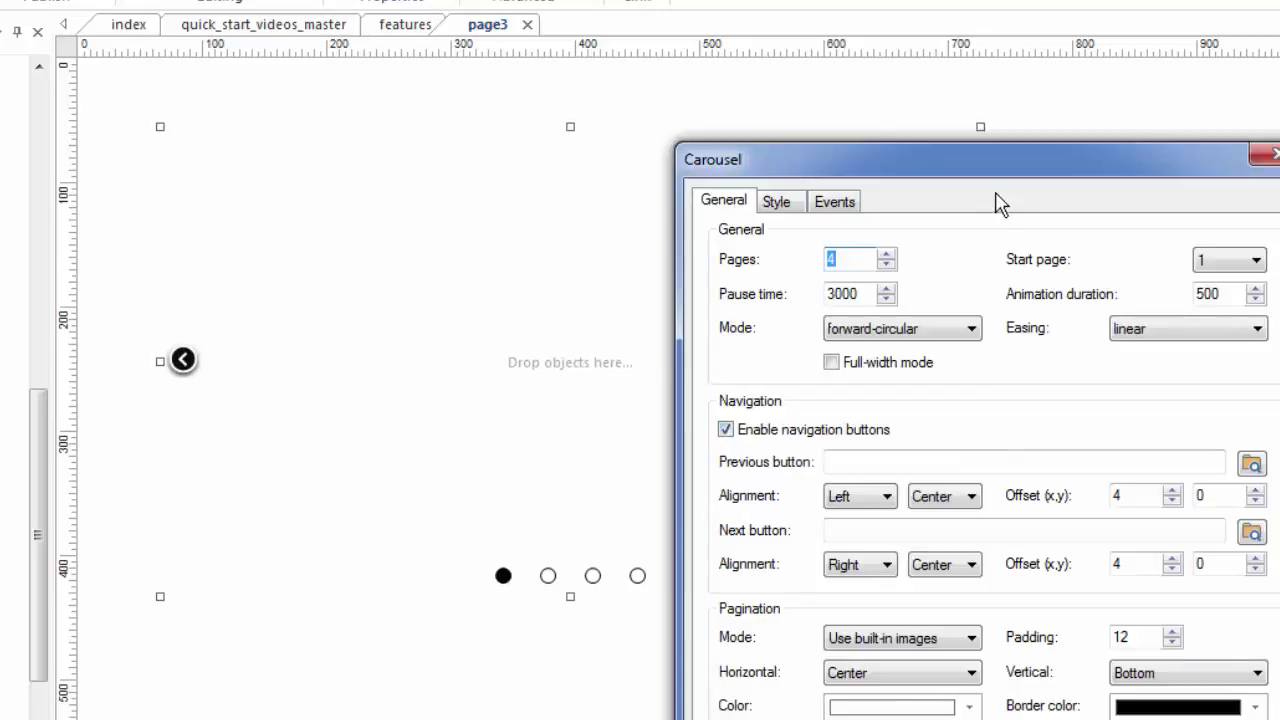
{"action": "left_click_drag", "start_coordinate": [1004, 156], "coordinate": [1031, 48]}
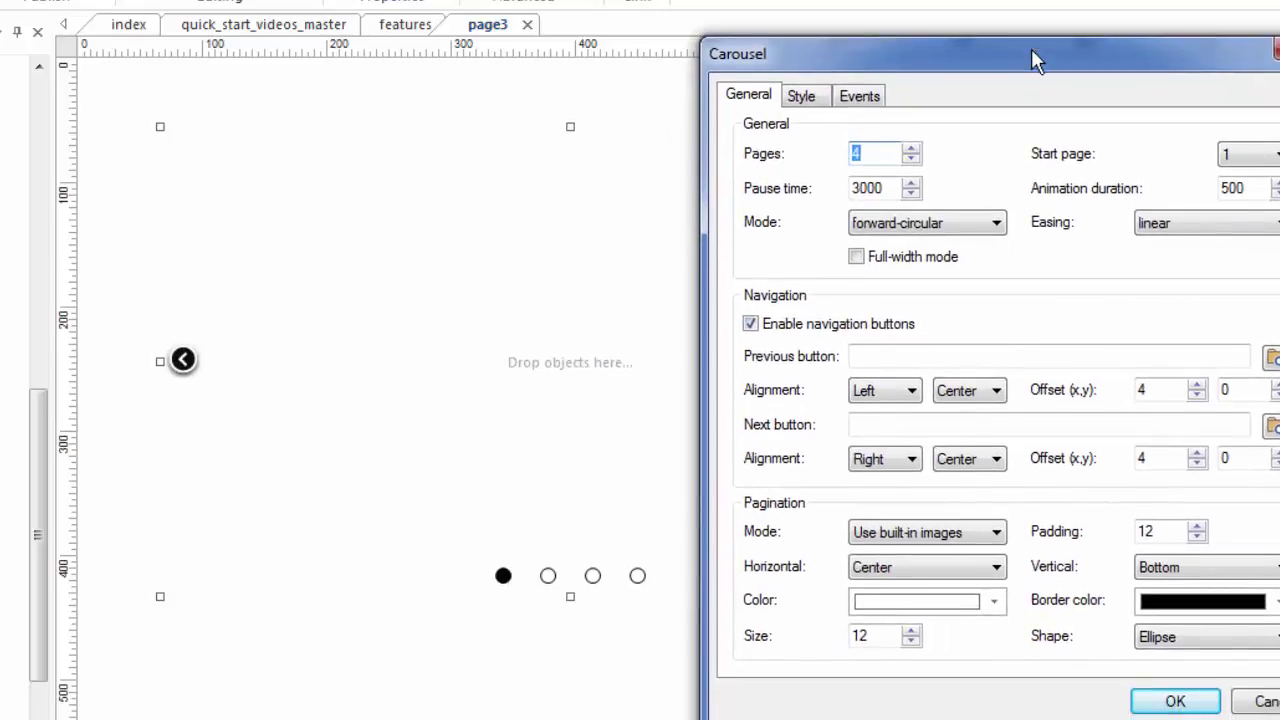
{"action": "left_click", "coordinate": [906, 394]}
{"action": "left_click", "coordinate": [872, 429]}
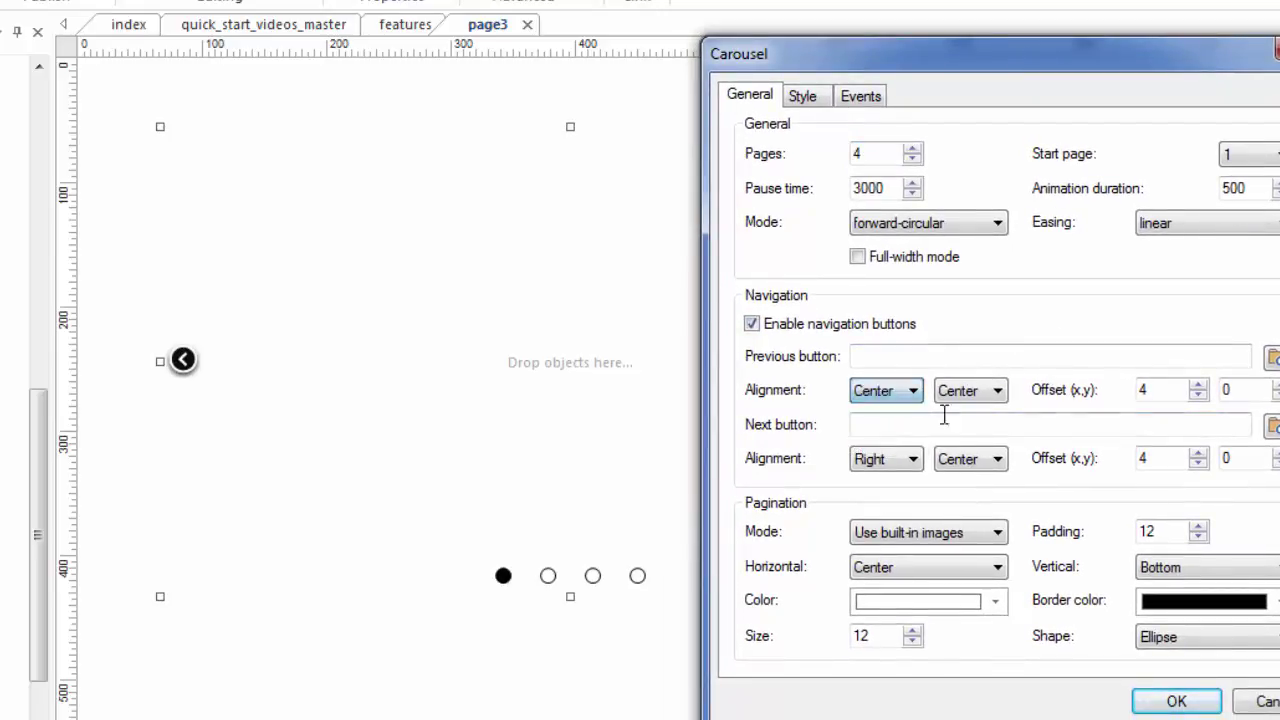
{"action": "left_click", "coordinate": [980, 392]}
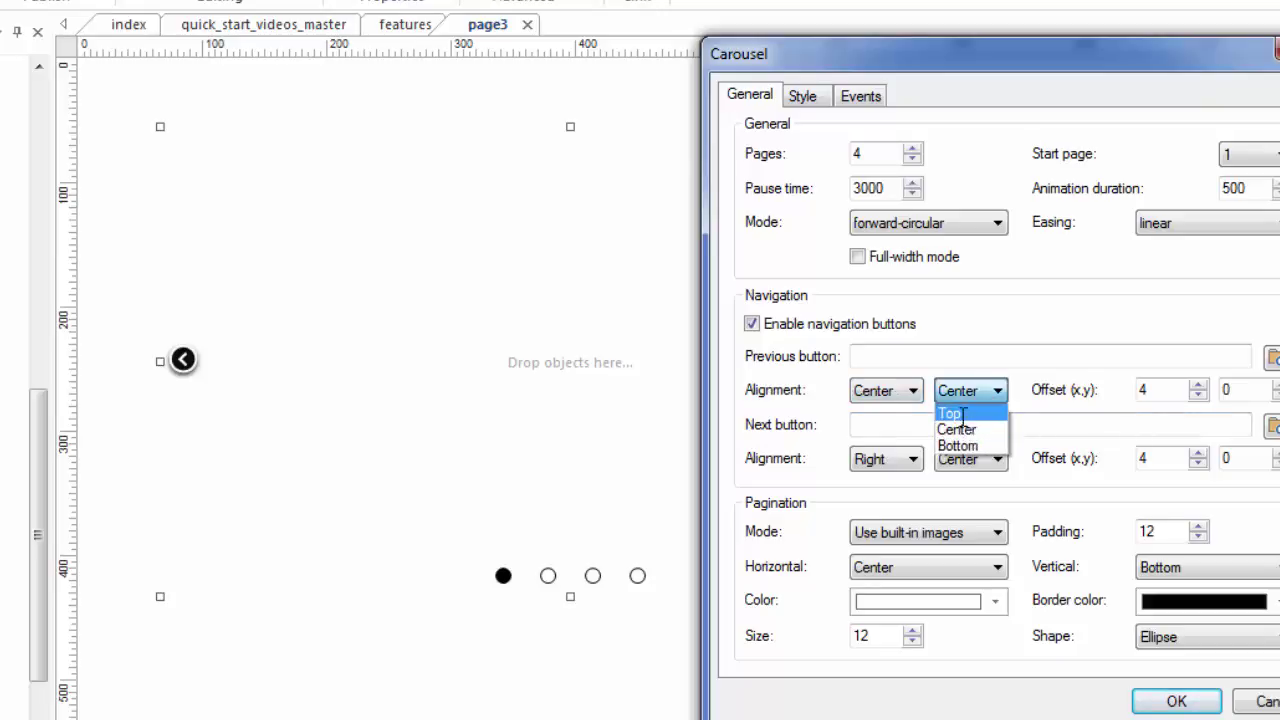
{"action": "left_click", "coordinate": [948, 413]}
Set the next button's alignment to Center and Top, and apply the carousel settings
{"action": "left_click", "coordinate": [910, 460]}
{"action": "left_click", "coordinate": [870, 498]}
{"action": "left_click", "coordinate": [985, 460]}
{"action": "left_click", "coordinate": [968, 484]}
{"action": "left_click", "coordinate": [969, 484]}
{"action": "left_click", "coordinate": [1172, 700]}
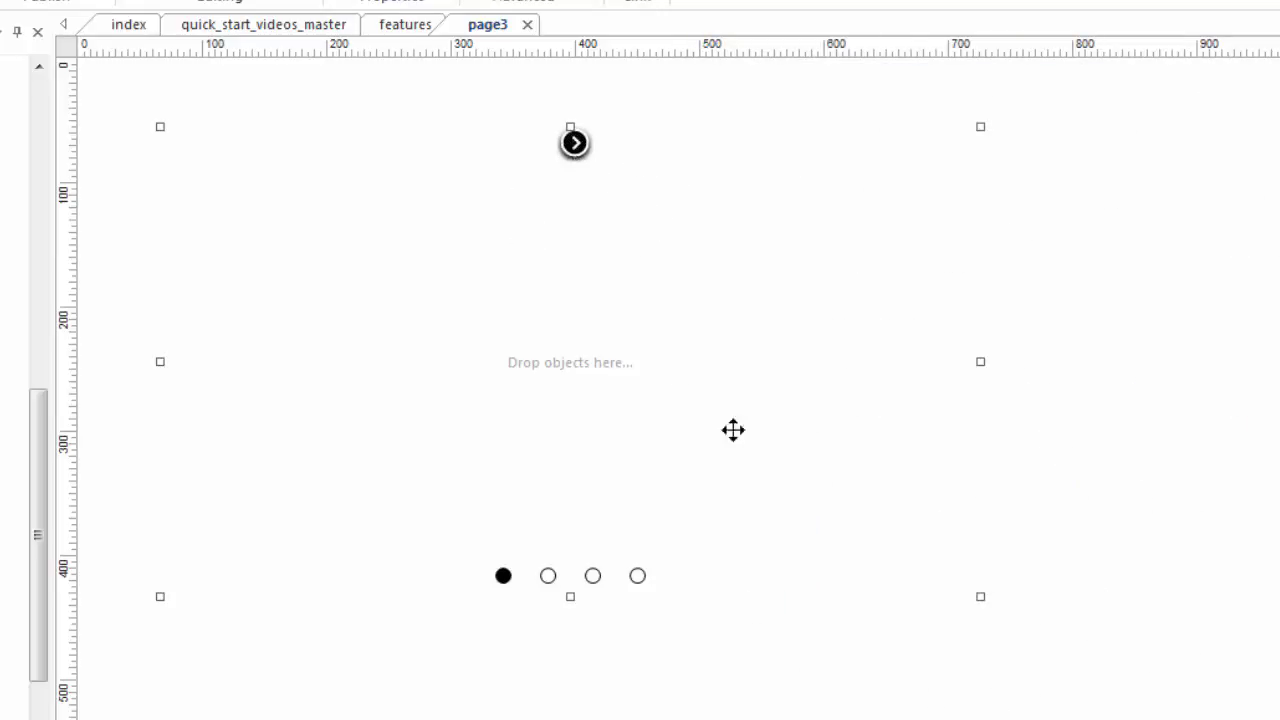
Reopen the carousel's properties and restore the previous button's alignment to Left and Center
{"action": "double_click", "coordinate": [788, 476]}
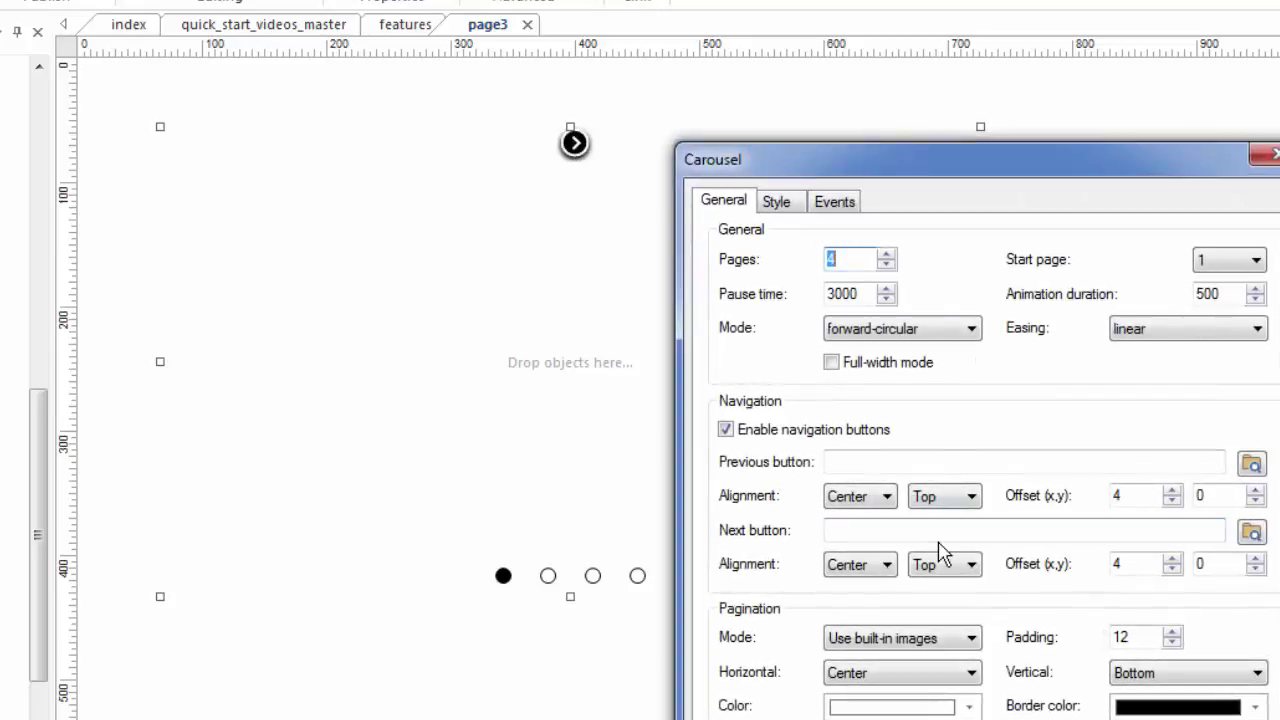
{"action": "left_click", "coordinate": [860, 496]}
{"action": "left_click", "coordinate": [850, 519]}
{"action": "left_click", "coordinate": [950, 497]}
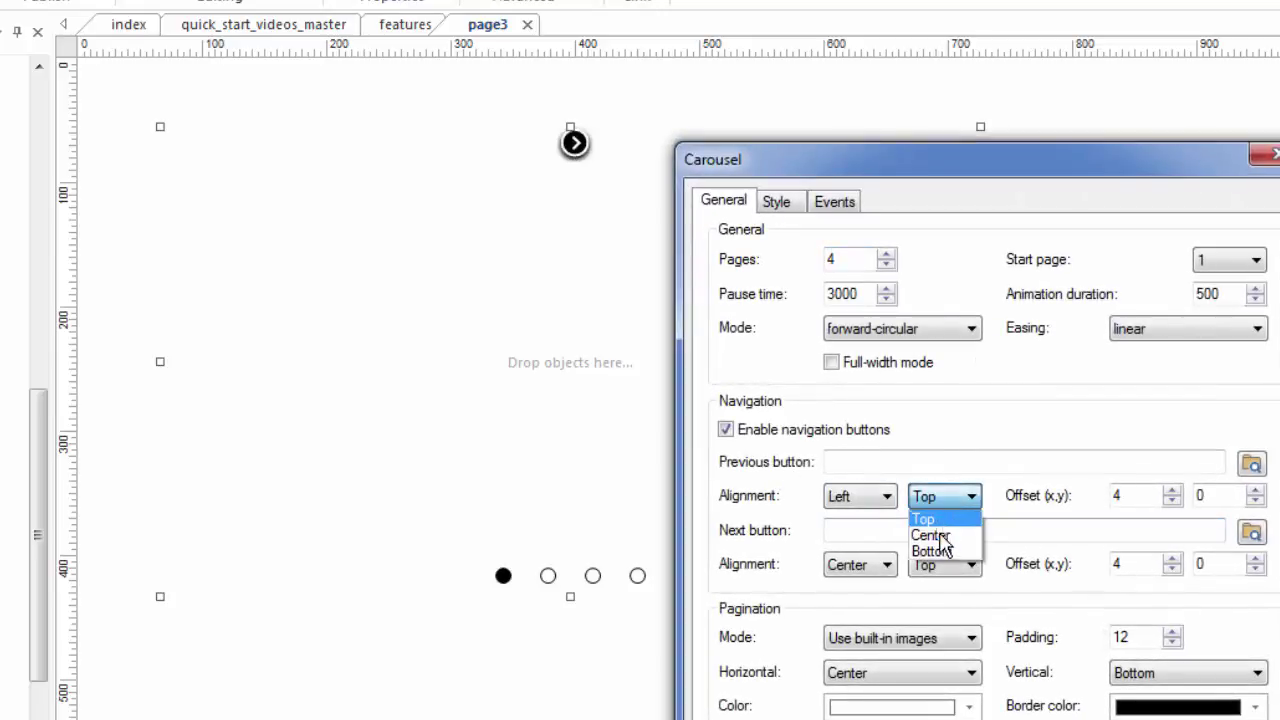
{"action": "left_click", "coordinate": [940, 536]}
Restore the next button's alignment to Right and Center, and apply the carousel settings
{"action": "left_click", "coordinate": [883, 565]}
{"action": "left_click", "coordinate": [855, 628]}
{"action": "left_click", "coordinate": [960, 565]}
{"action": "left_click", "coordinate": [936, 603]}
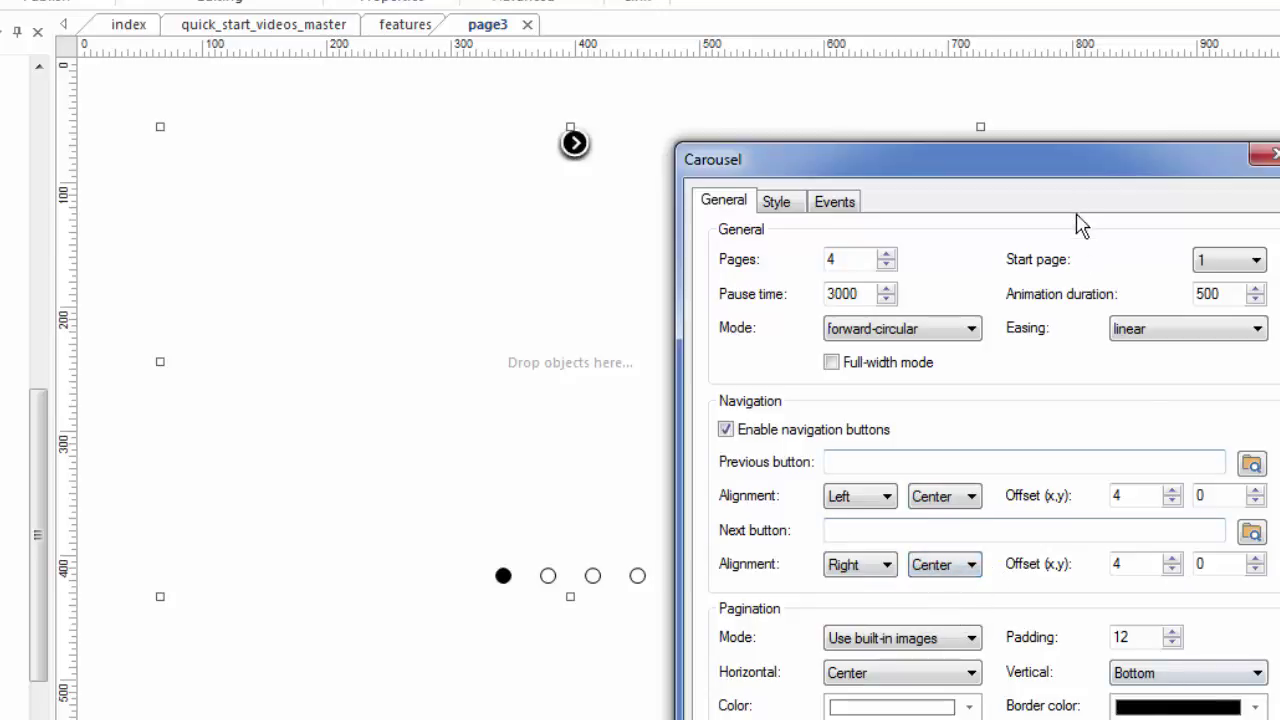
{"action": "left_click_drag", "start_coordinate": [1080, 168], "coordinate": [1094, 5]}
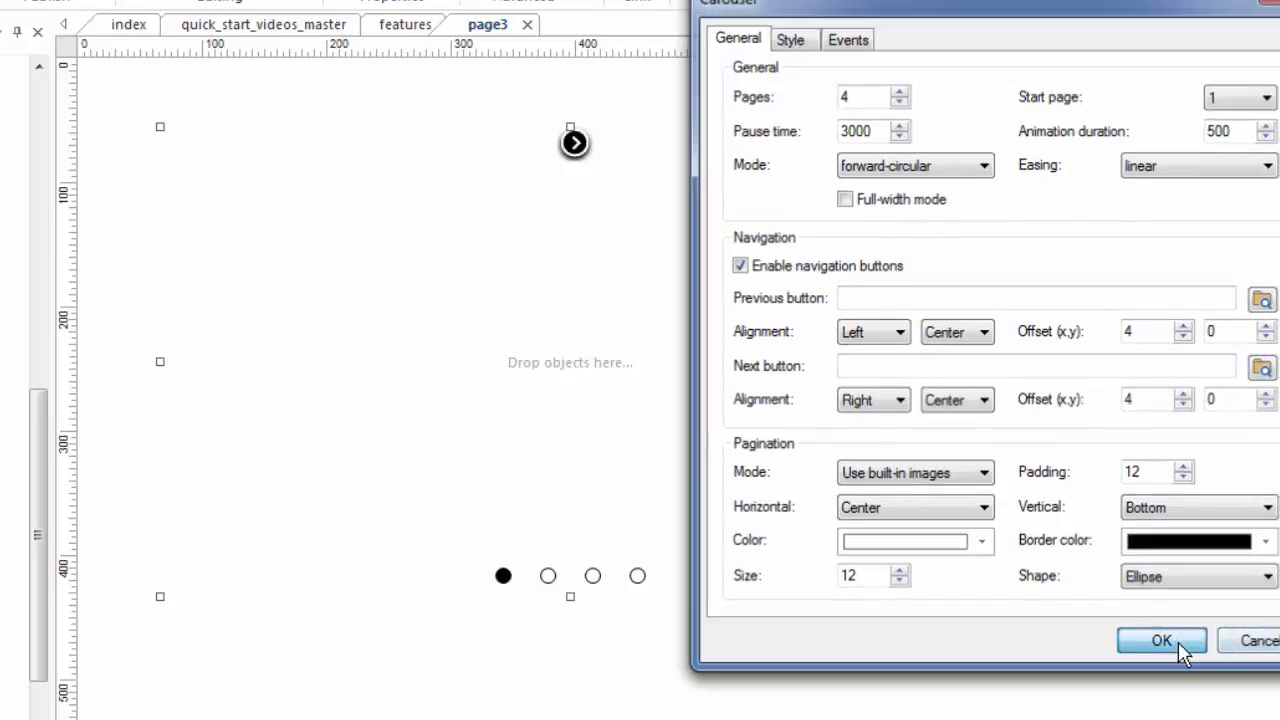
{"action": "left_click", "coordinate": [1161, 641]}
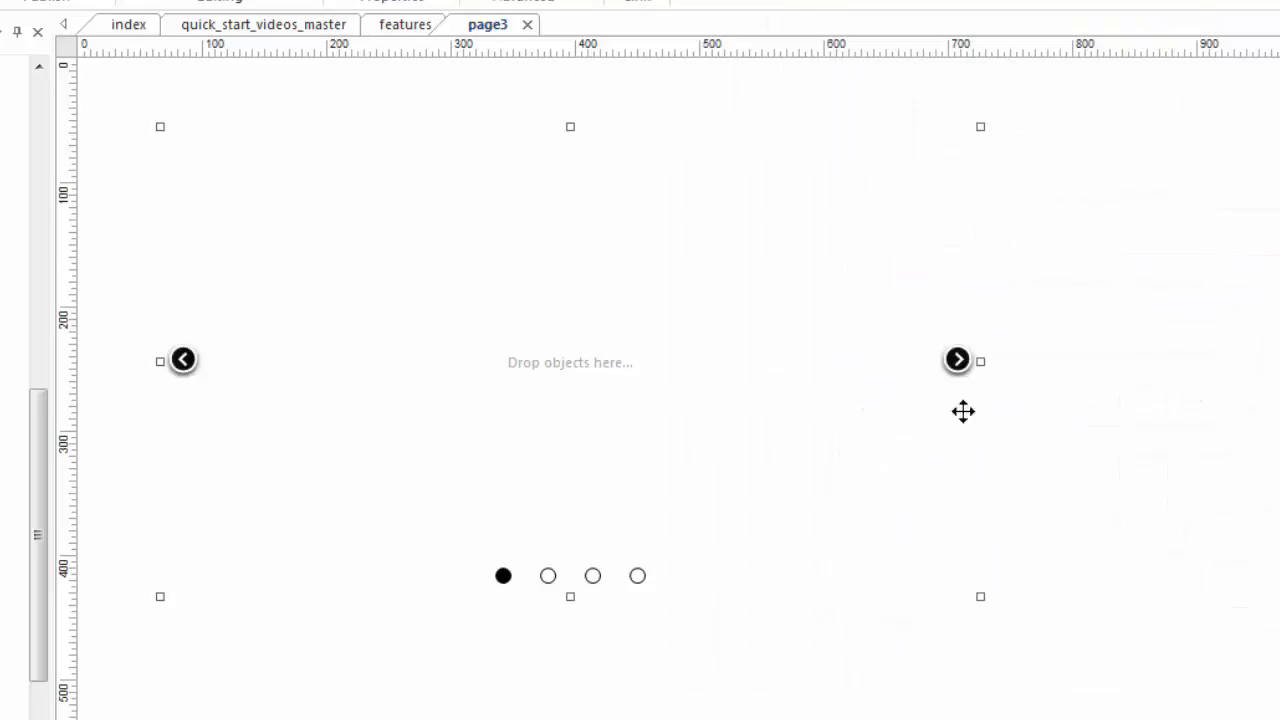
Open the carousel's properties and set the previous navigation button's vertical offset to -2
{"action": "double_click", "coordinate": [852, 463]}
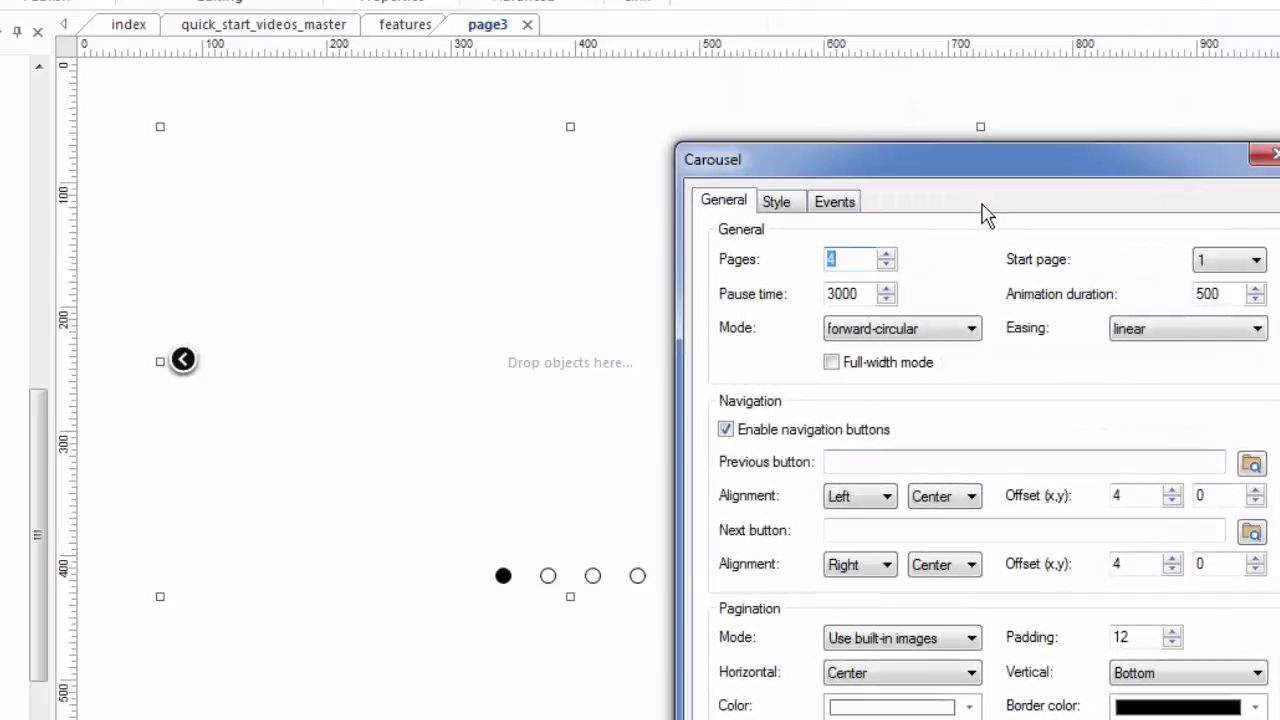
{"action": "left_click_drag", "start_coordinate": [995, 164], "coordinate": [1014, 18]}
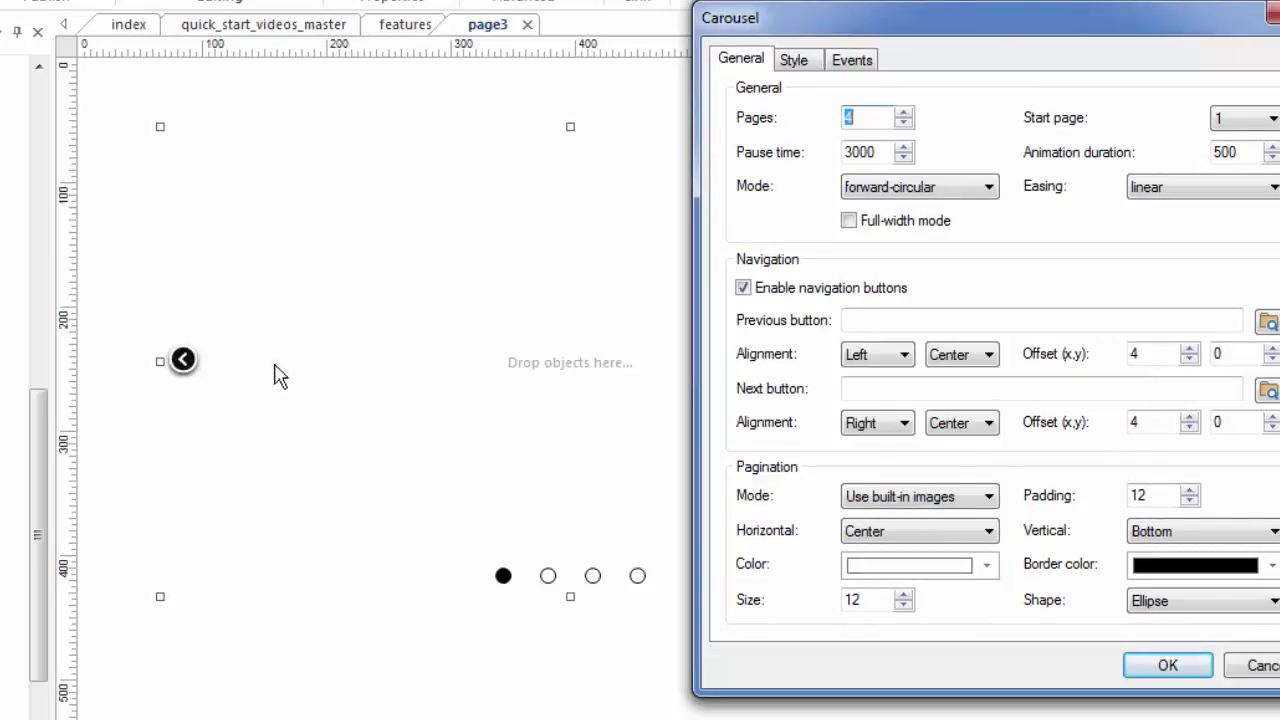
{"action": "left_click", "coordinate": [1151, 353]}
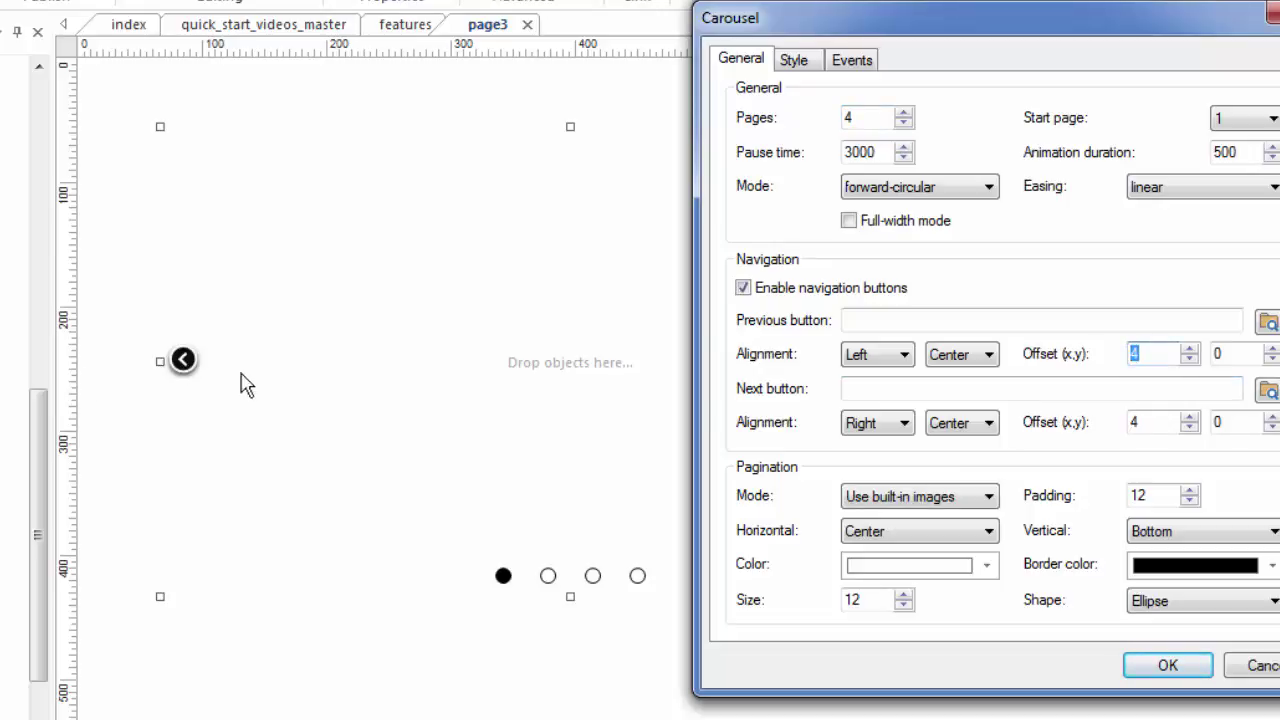
{"action": "left_click", "coordinate": [1232, 353]}
{"action": "double_click", "coordinate": [1220, 355]}
{"action": "left_click", "coordinate": [1231, 355]}
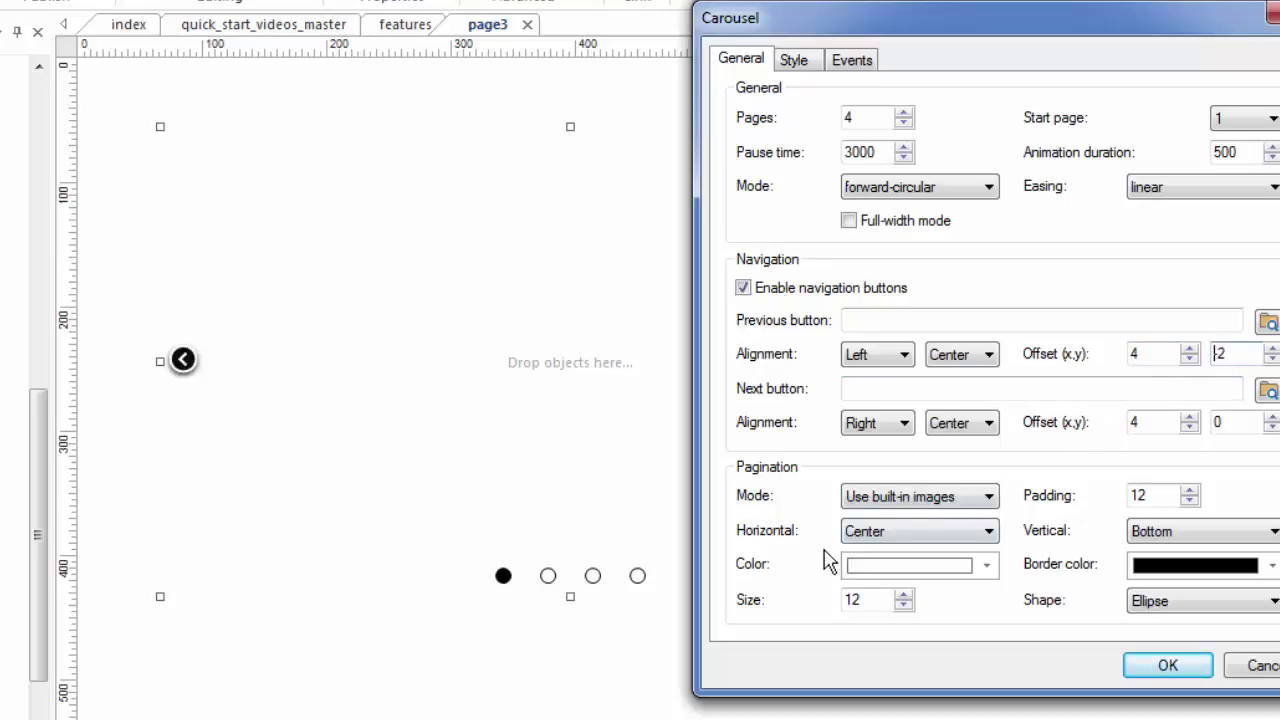
Check the carousel's pagination mode, shape and style options, and apply the carousel settings
{"action": "left_click_drag", "start_coordinate": [1067, 28], "coordinate": [1106, 0]}
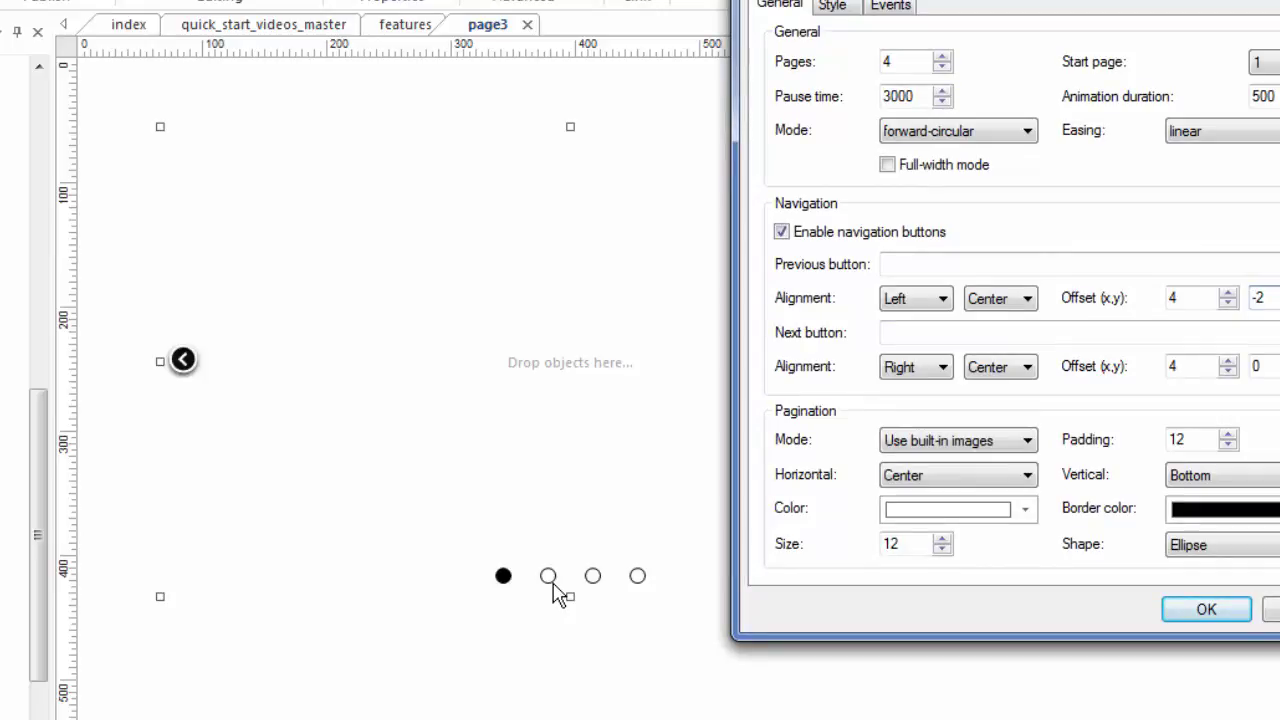
{"action": "left_click", "coordinate": [1029, 441]}
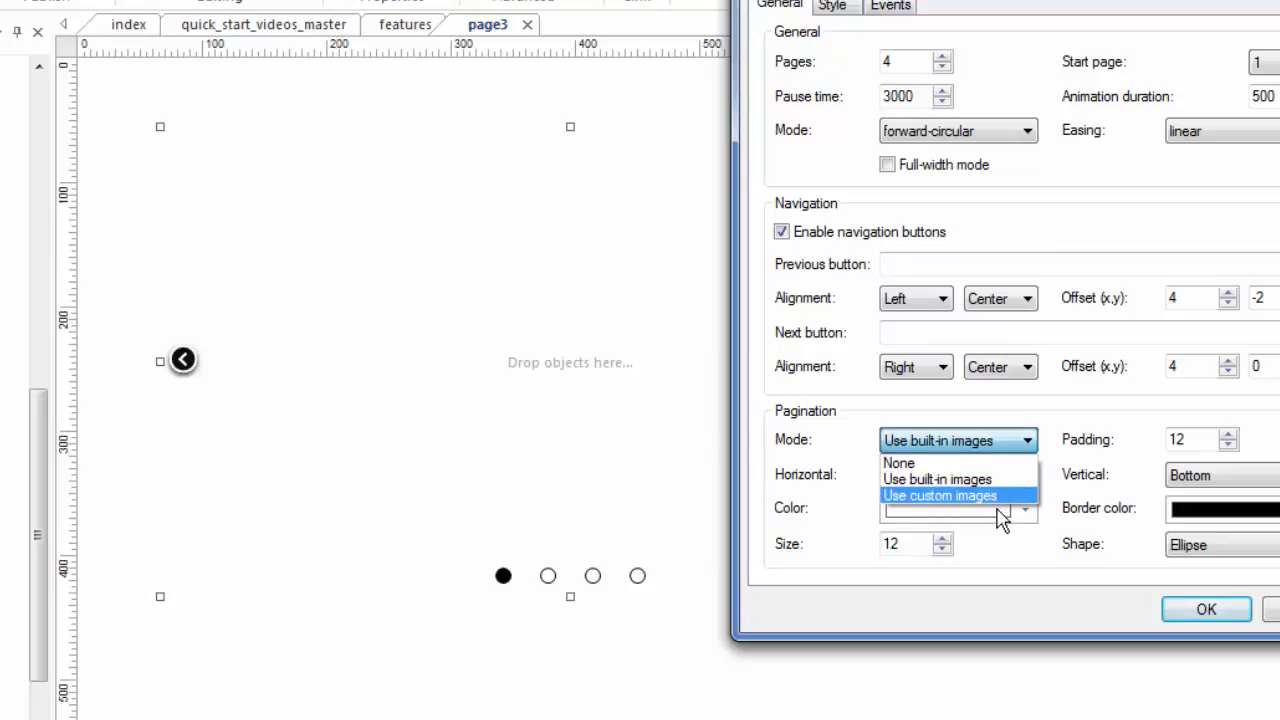
{"action": "left_click", "coordinate": [1010, 443]}
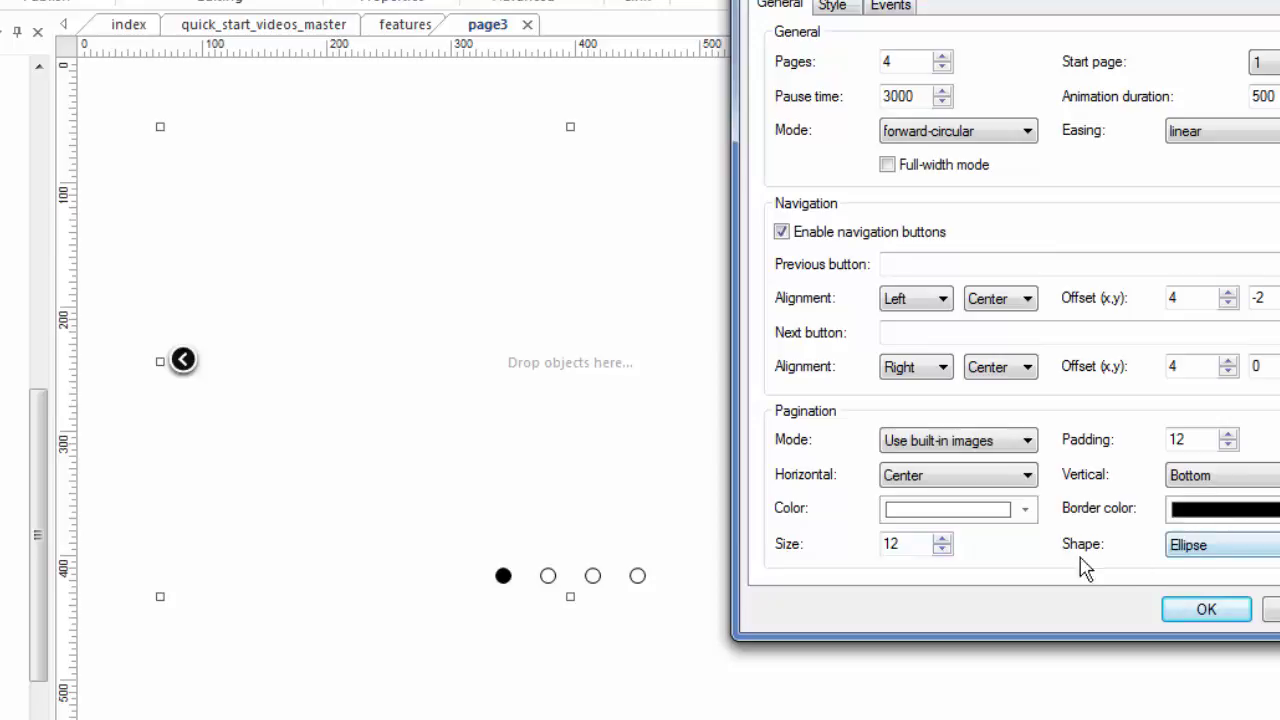
{"action": "left_click", "coordinate": [1216, 548]}
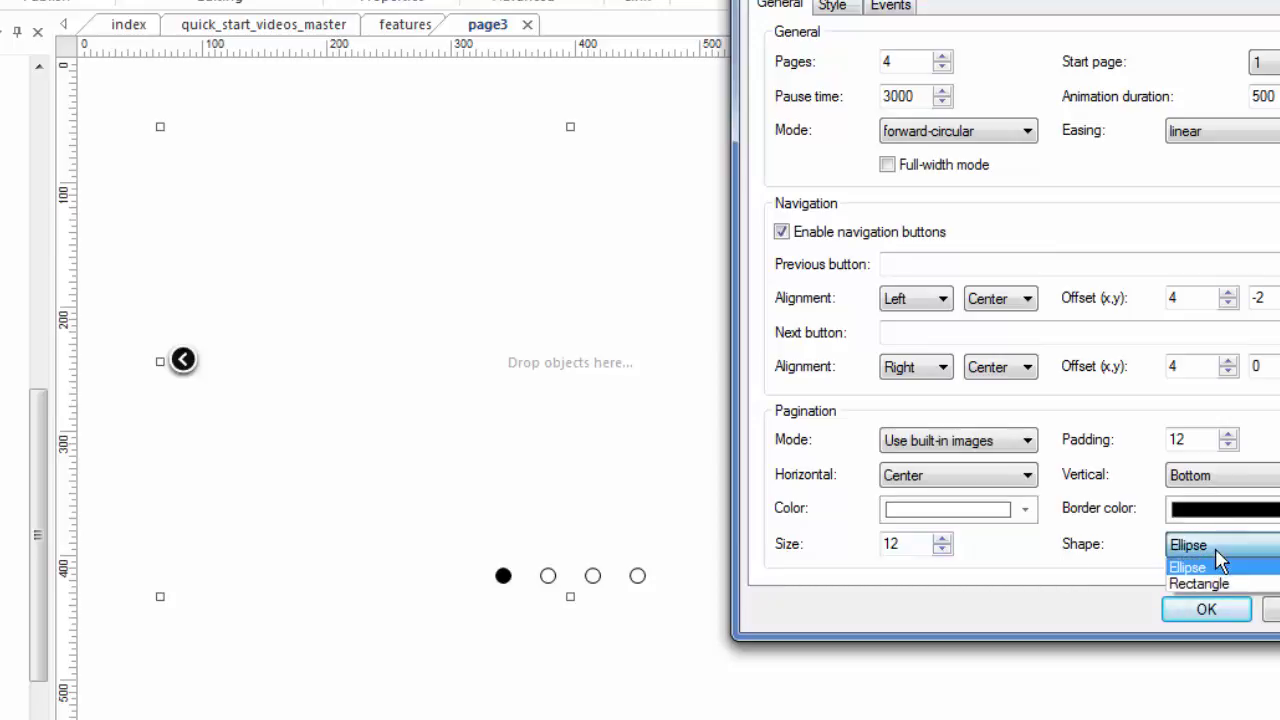
{"action": "left_click", "coordinate": [1216, 558]}
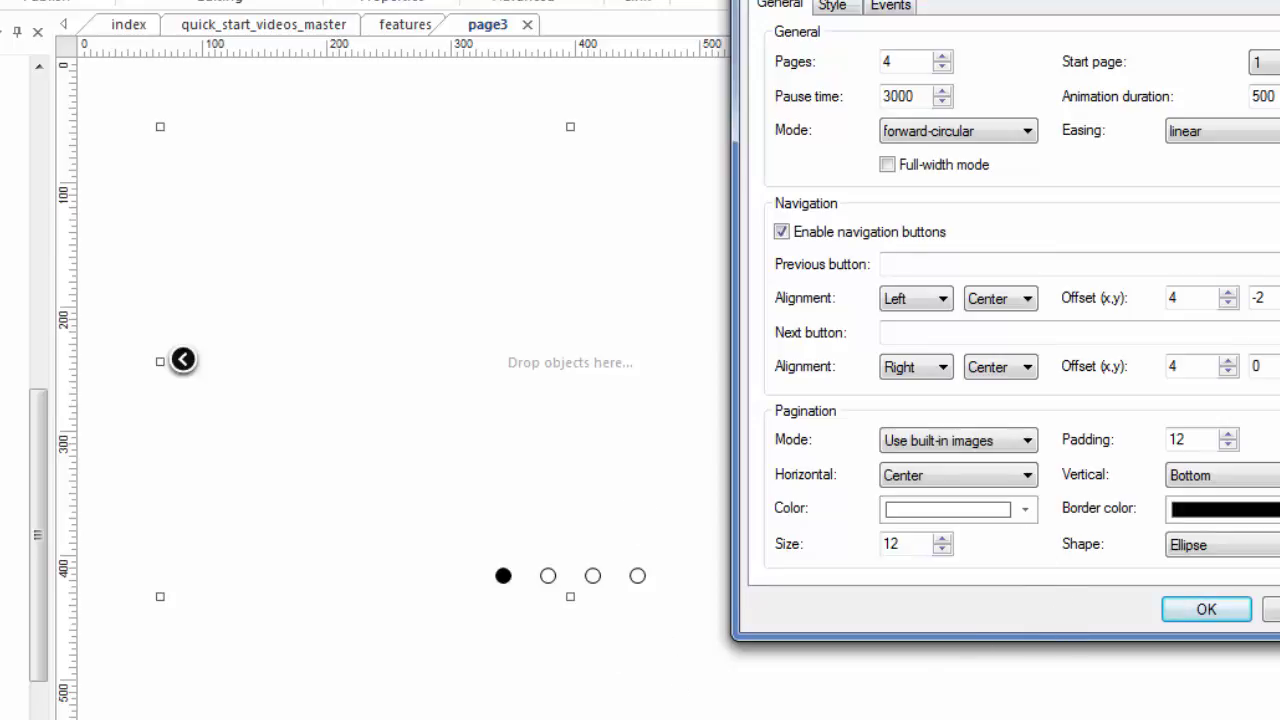
{"action": "left_click", "coordinate": [832, 6]}
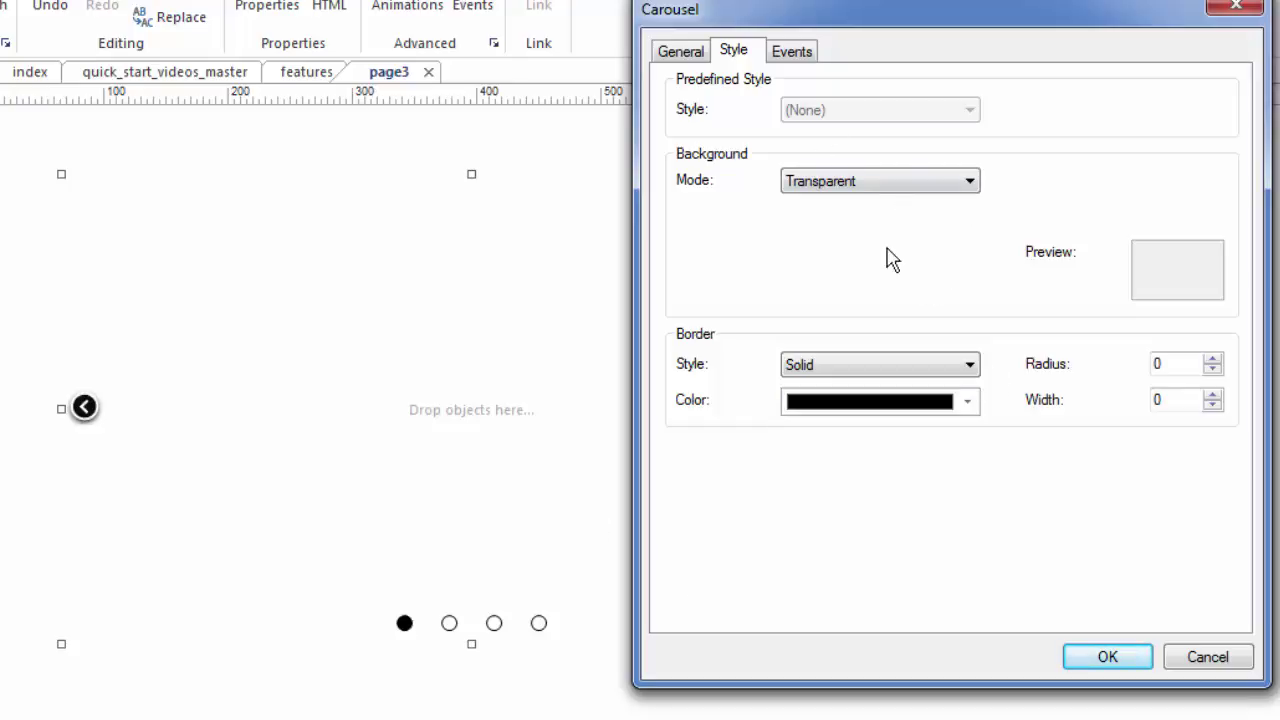
{"action": "left_click", "coordinate": [1115, 672]}
Reposition the carousel on the page, enlarge it to about 720 by 440 pixels, and deselect it
{"action": "left_click_drag", "start_coordinate": [618, 523], "coordinate": [556, 479]}
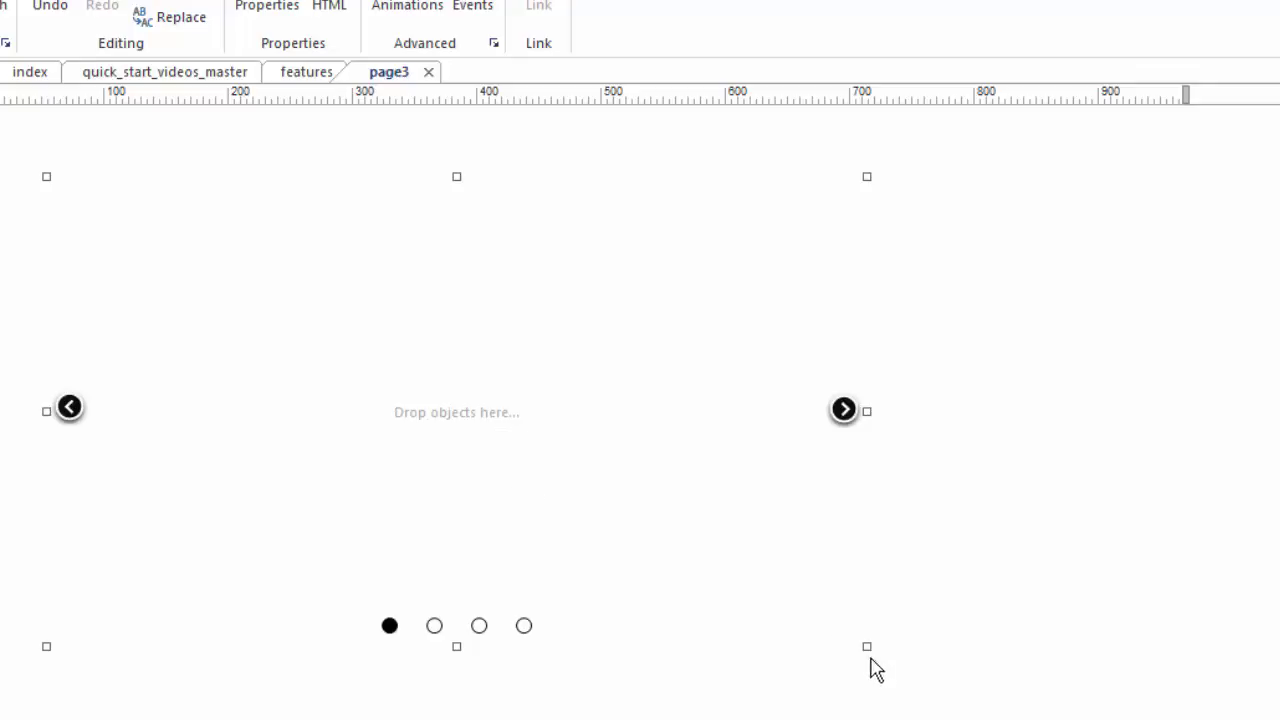
{"action": "left_click_drag", "start_coordinate": [865, 646], "coordinate": [955, 692]}
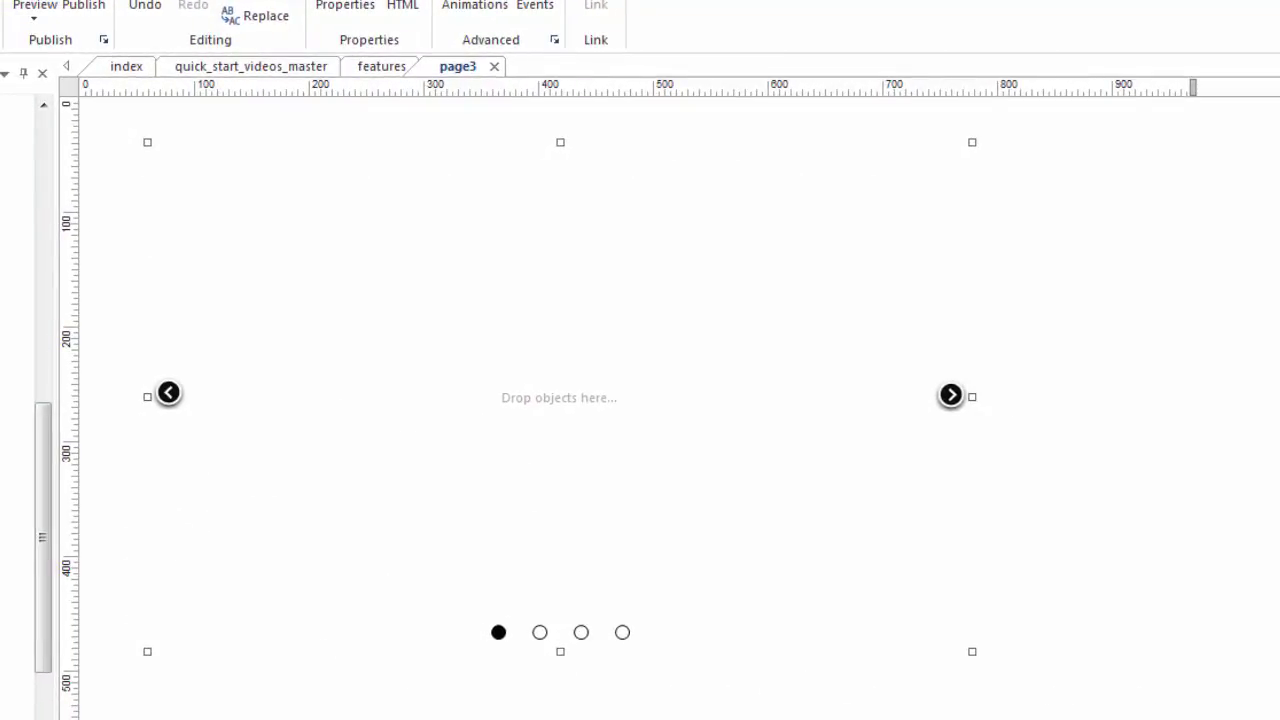
{"action": "key", "text": "Escape"}
Paste the chalkboard image and place it near the middle of the carousel's first page
{"action": "key", "text": "ctrl+v"}
{"action": "left_click_drag", "start_coordinate": [526, 407], "coordinate": [870, 356]}
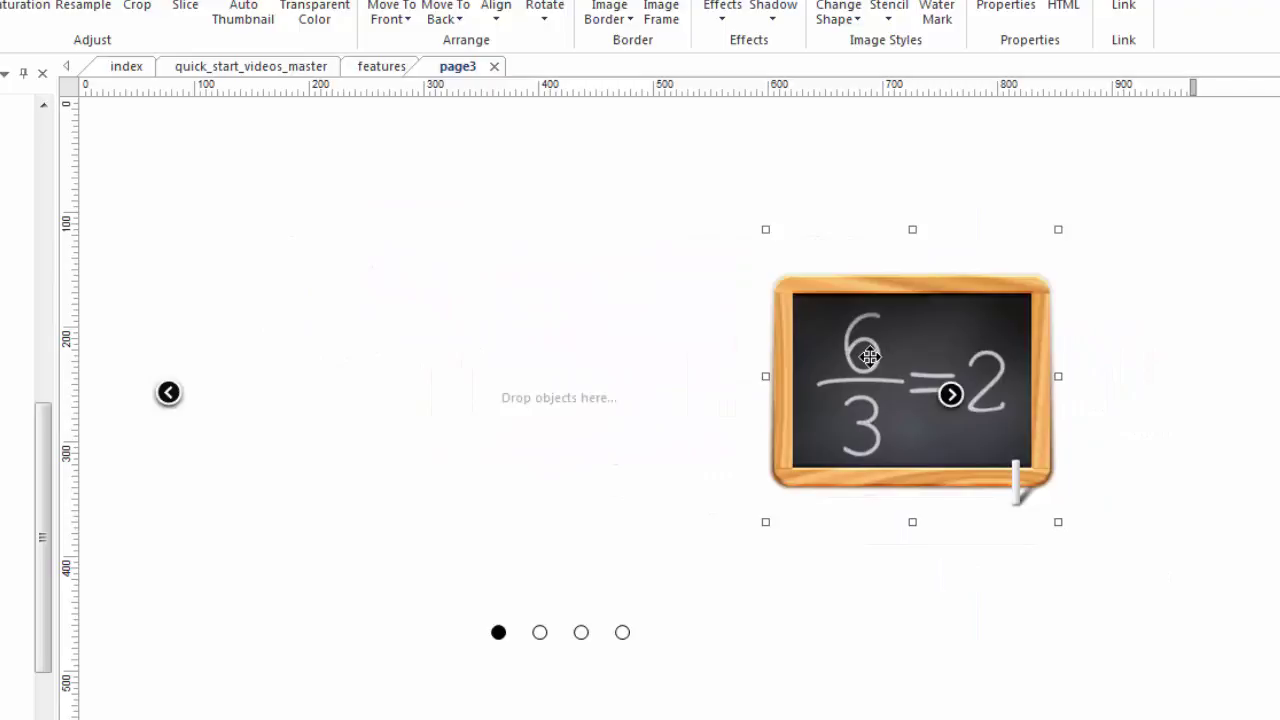
{"action": "left_click_drag", "start_coordinate": [870, 356], "coordinate": [546, 370]}
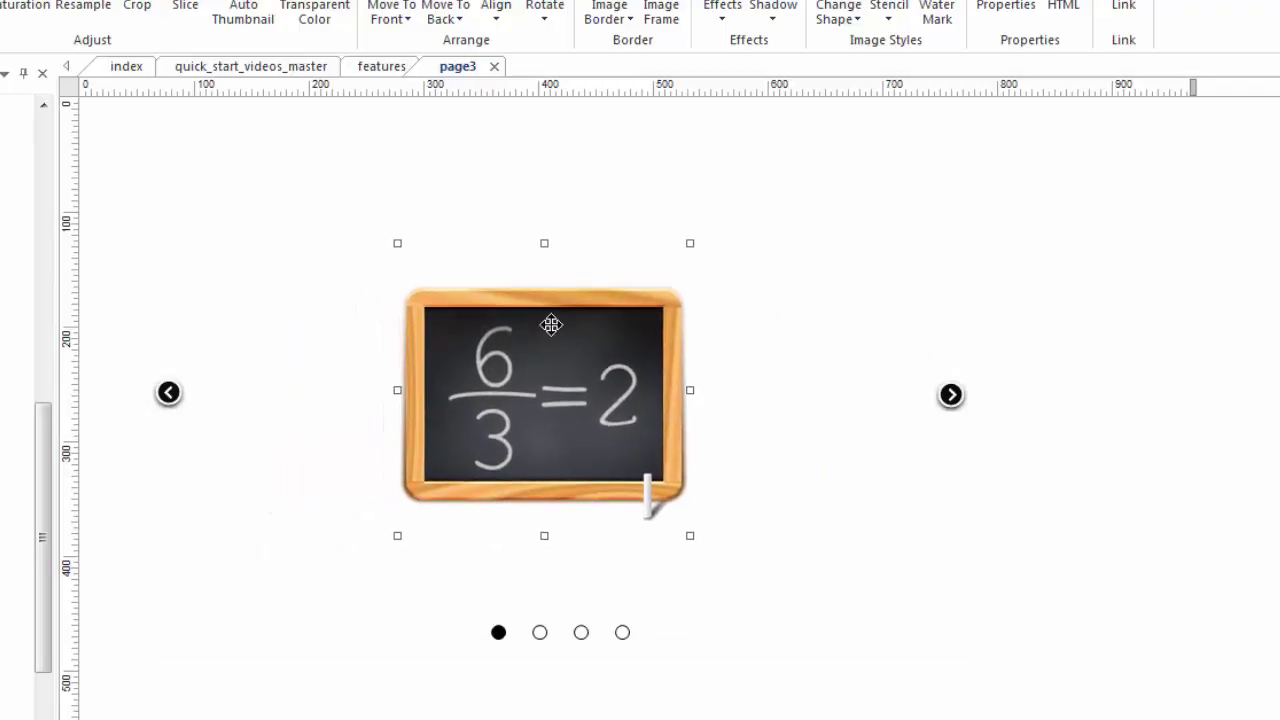
Show the carousel's second page and place the blue rectangle and its text block on it
{"action": "left_click", "coordinate": [540, 633]}
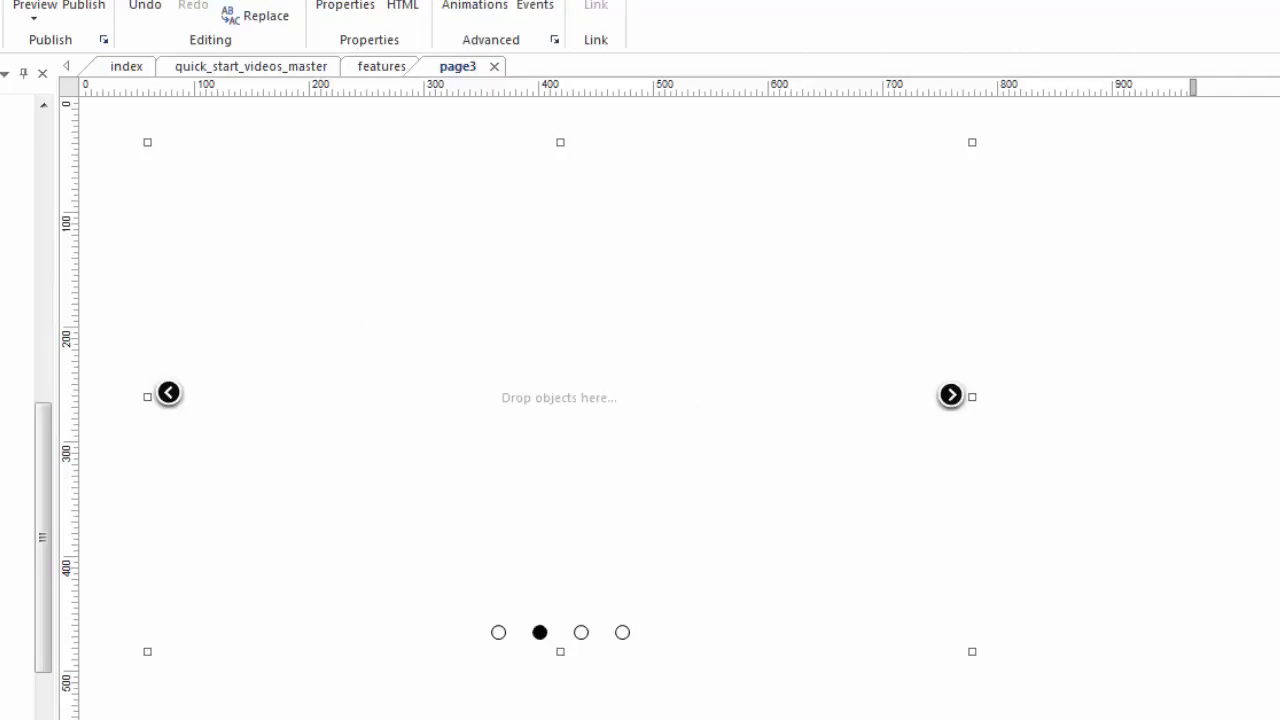
{"action": "left_click_drag", "start_coordinate": [880, 715], "coordinate": [386, 300]}
{"action": "left_click_drag", "start_coordinate": [483, 317], "coordinate": [572, 370]}
Place the social icons panel with text on the carousel's third page and the YouTube video on its fourth page
{"action": "left_click", "coordinate": [579, 631]}
{"action": "left_click_drag", "start_coordinate": [1229, 514], "coordinate": [310, 363]}
{"action": "left_click", "coordinate": [367, 329]}
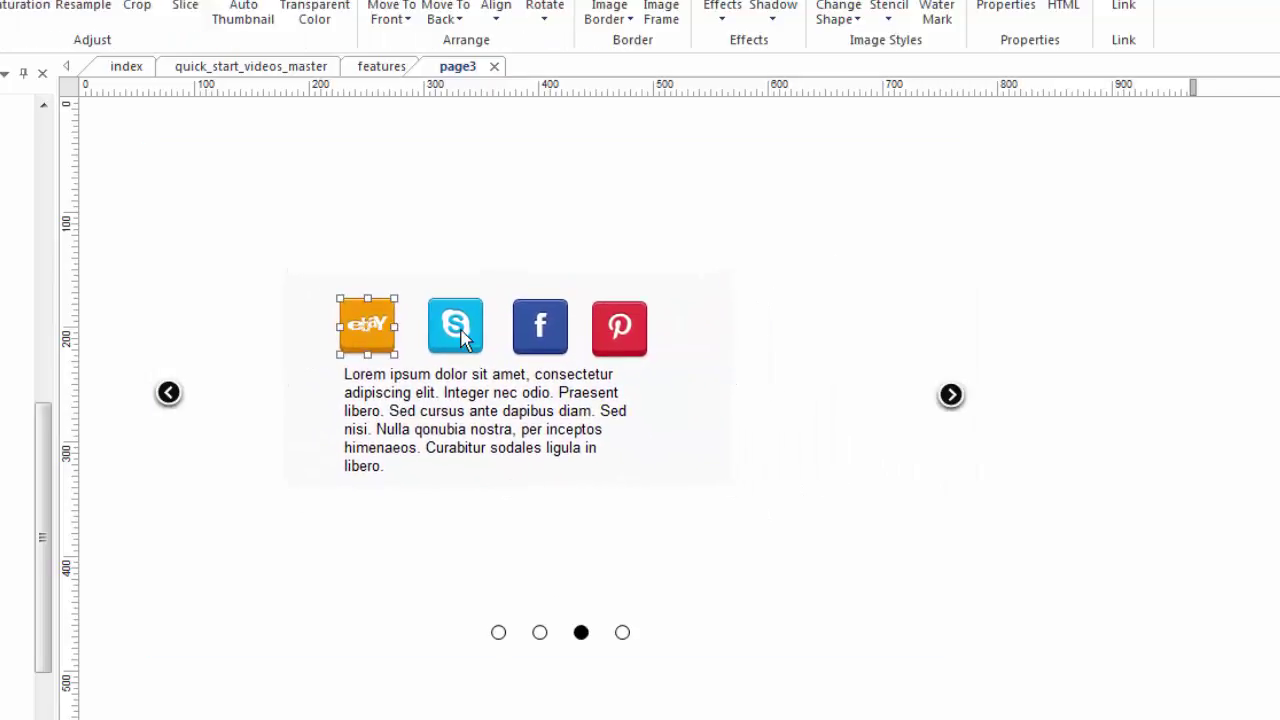
{"action": "left_click", "coordinate": [462, 340]}
{"action": "left_click_drag", "start_coordinate": [719, 401], "coordinate": [728, 416]}
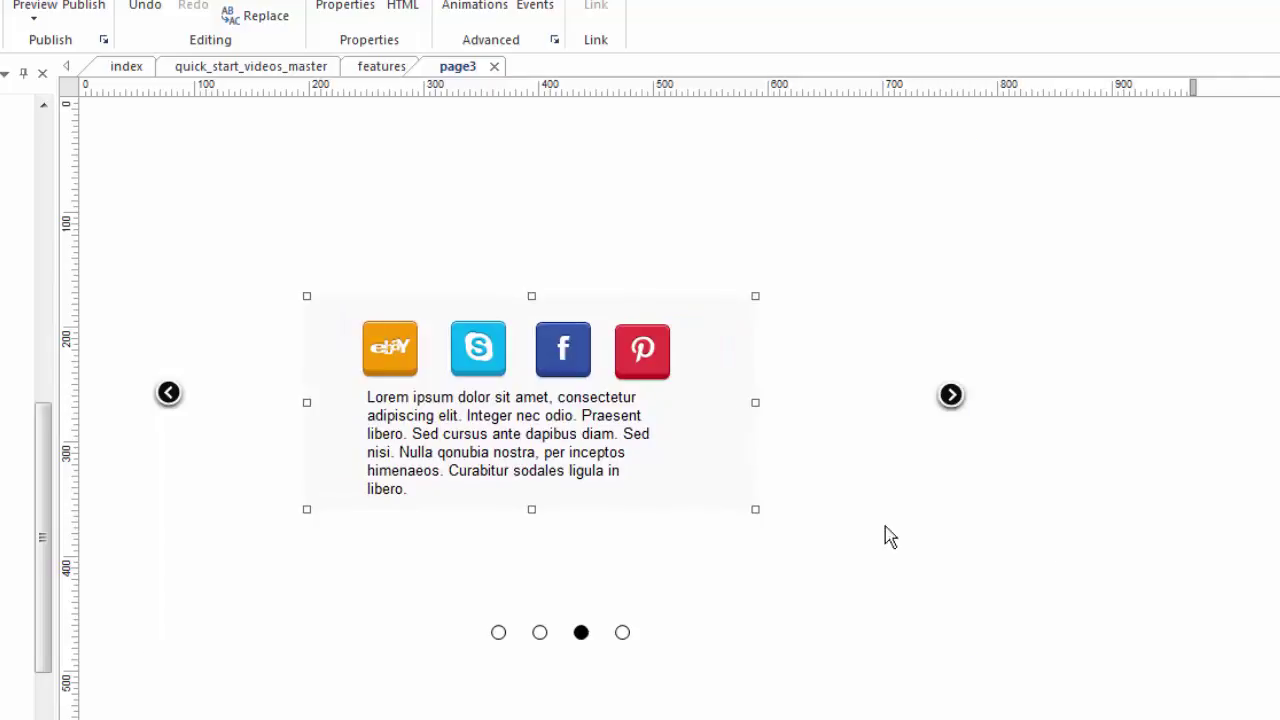
{"action": "left_click", "coordinate": [622, 632]}
{"action": "left_click_drag", "start_coordinate": [1270, 431], "coordinate": [371, 402]}
Return to the carousel's second page and arrange the blue rectangle and the text block side by side
{"action": "left_click", "coordinate": [540, 632]}
{"action": "left_click", "coordinate": [497, 632]}
{"action": "left_click", "coordinate": [540, 632]}
{"action": "left_click_drag", "start_coordinate": [506, 443], "coordinate": [715, 451]}
{"action": "left_click_drag", "start_coordinate": [234, 331], "coordinate": [311, 327]}
{"action": "left_click_drag", "start_coordinate": [625, 368], "coordinate": [552, 313]}
{"action": "left_click_drag", "start_coordinate": [462, 316], "coordinate": [465, 350]}
{"action": "left_click_drag", "start_coordinate": [600, 323], "coordinate": [596, 344]}
Go through all four carousel pages in the editor to check their content
{"action": "left_click", "coordinate": [498, 632]}
{"action": "left_click", "coordinate": [540, 633]}
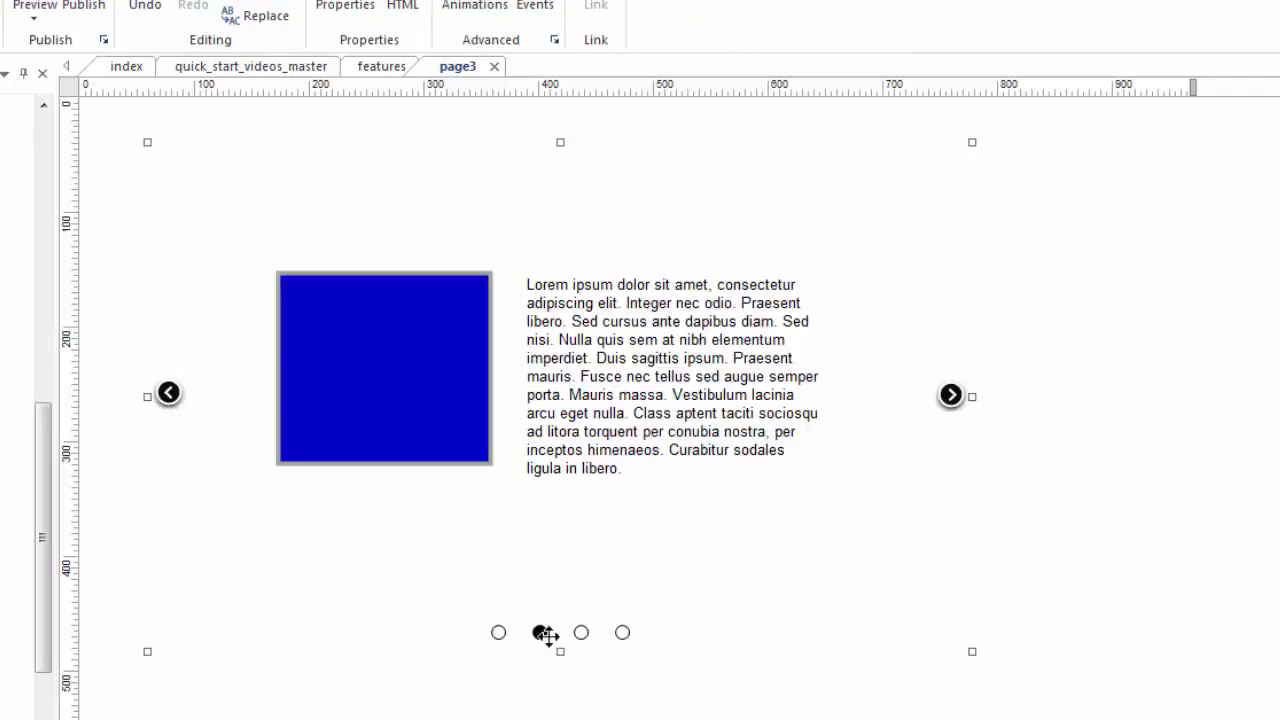
{"action": "left_click", "coordinate": [580, 633]}
{"action": "left_click", "coordinate": [622, 632]}
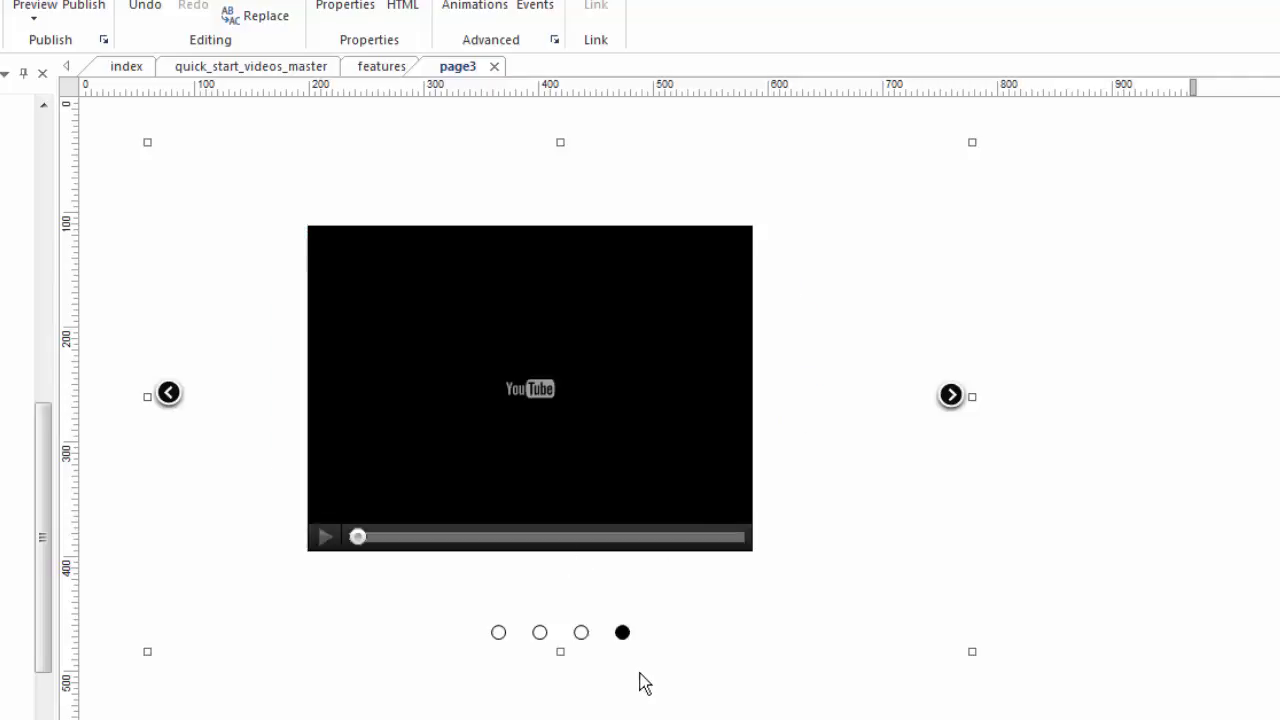
Preview the page in the browser and test the carousel's pagination dots and its previous and next buttons
{"action": "key", "text": "Escape"}
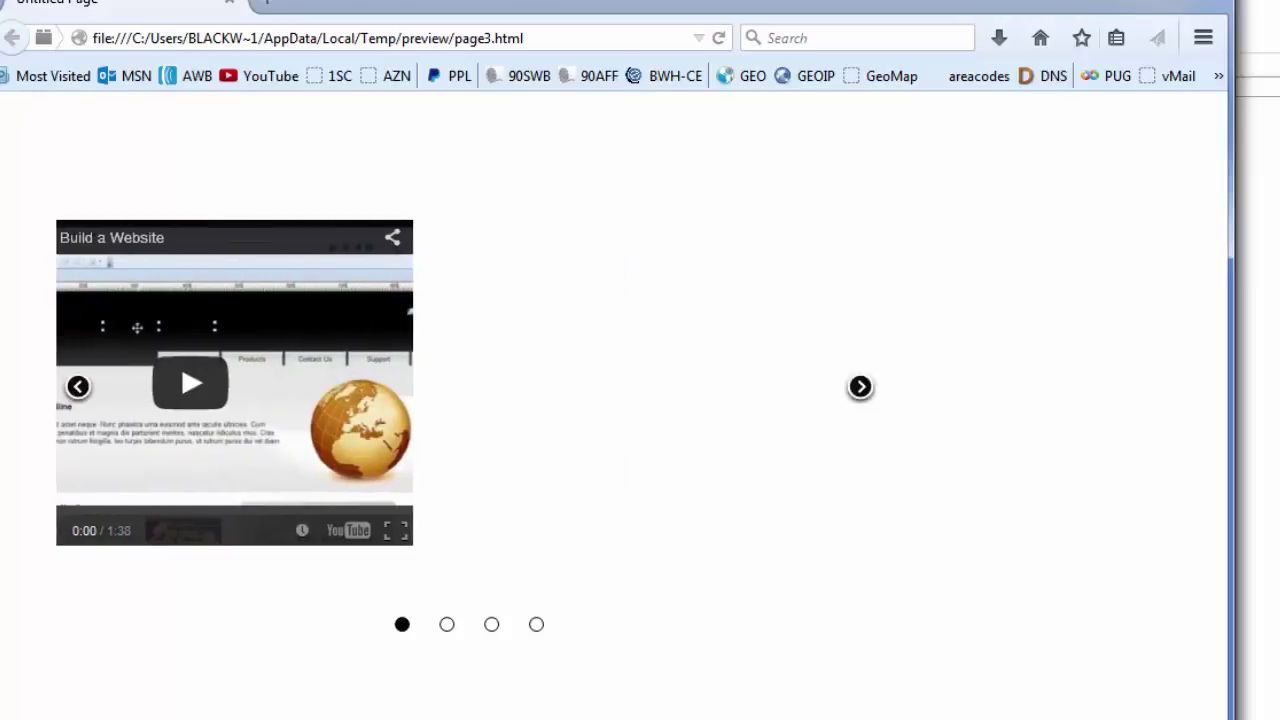
{"action": "left_click", "coordinate": [490, 625]}
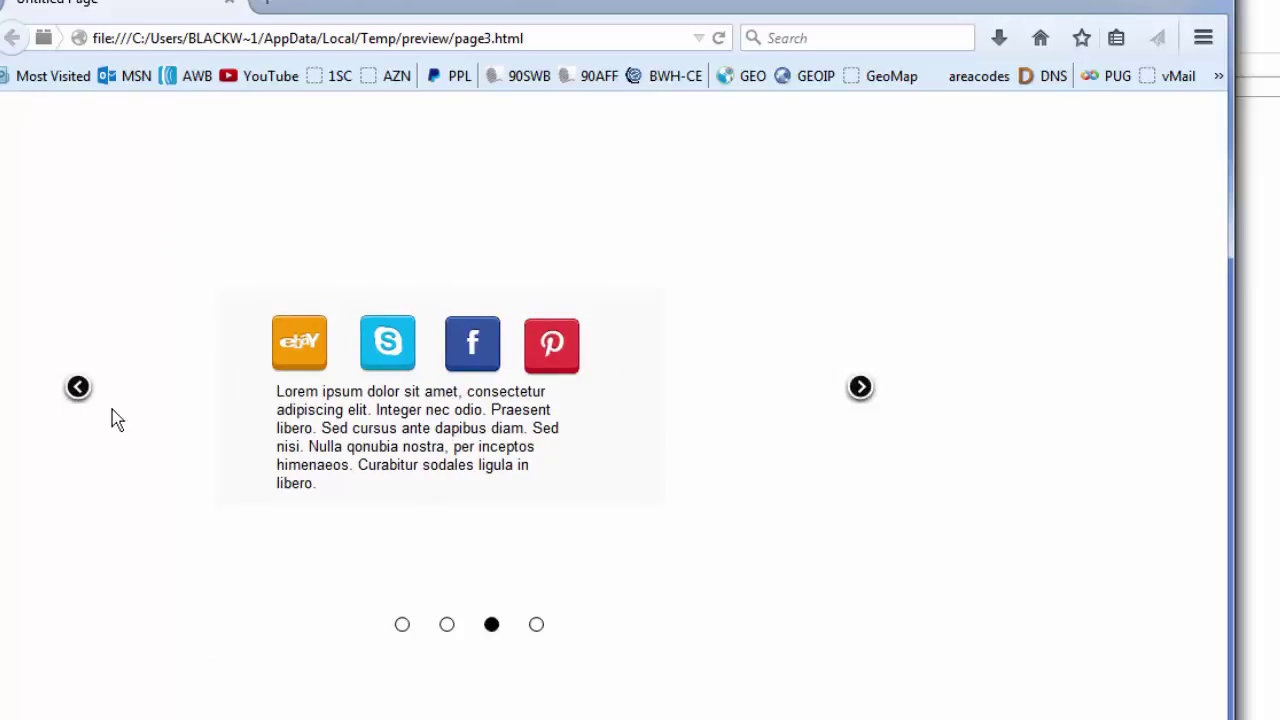
{"action": "left_click", "coordinate": [80, 392]}
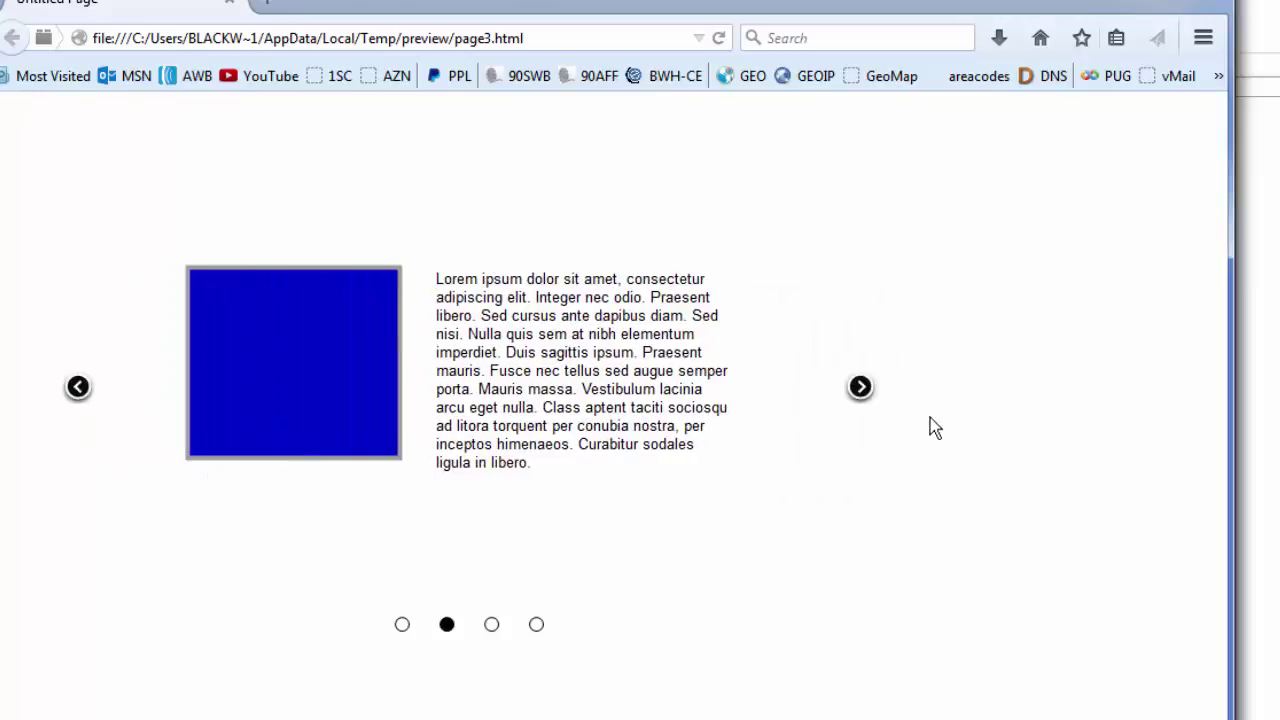
{"action": "left_click", "coordinate": [861, 390]}
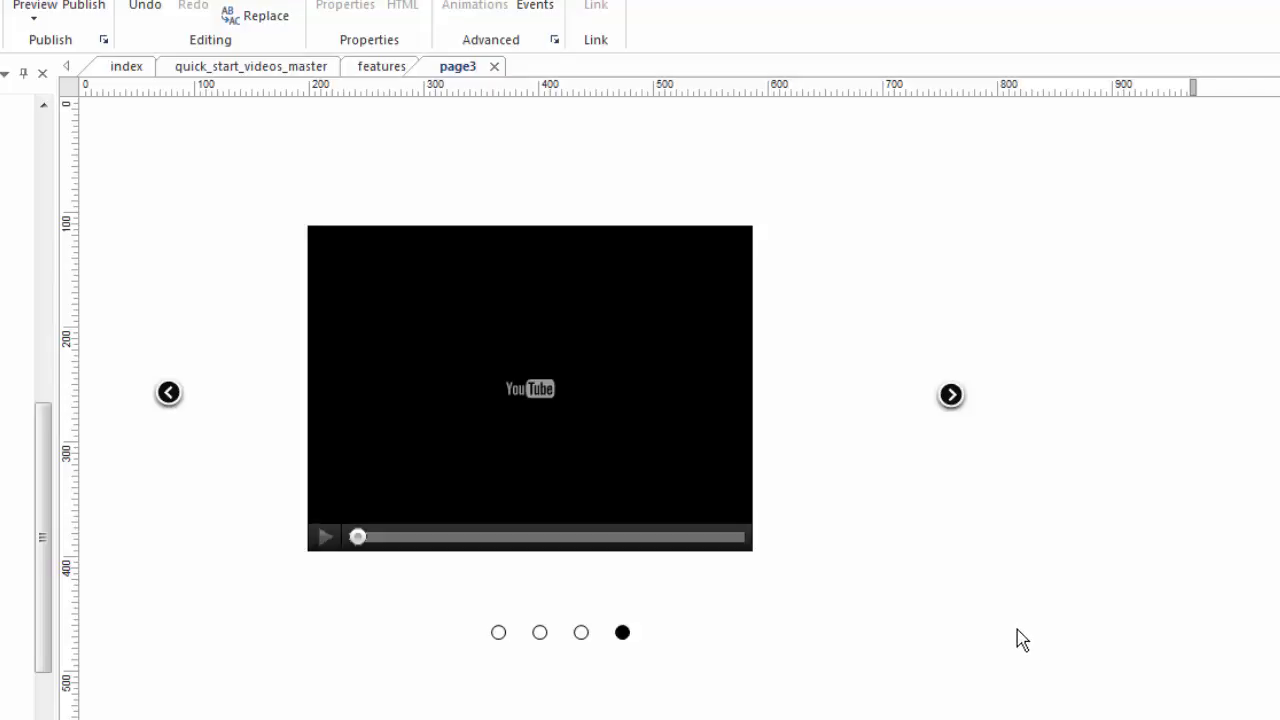
Reopen the carousel's properties, set its background to a solid light orange, and apply the settings
{"action": "left_click", "coordinate": [819, 408]}
{"action": "double_click", "coordinate": [819, 408]}
{"action": "left_click_drag", "start_coordinate": [857, 200], "coordinate": [830, 7]}
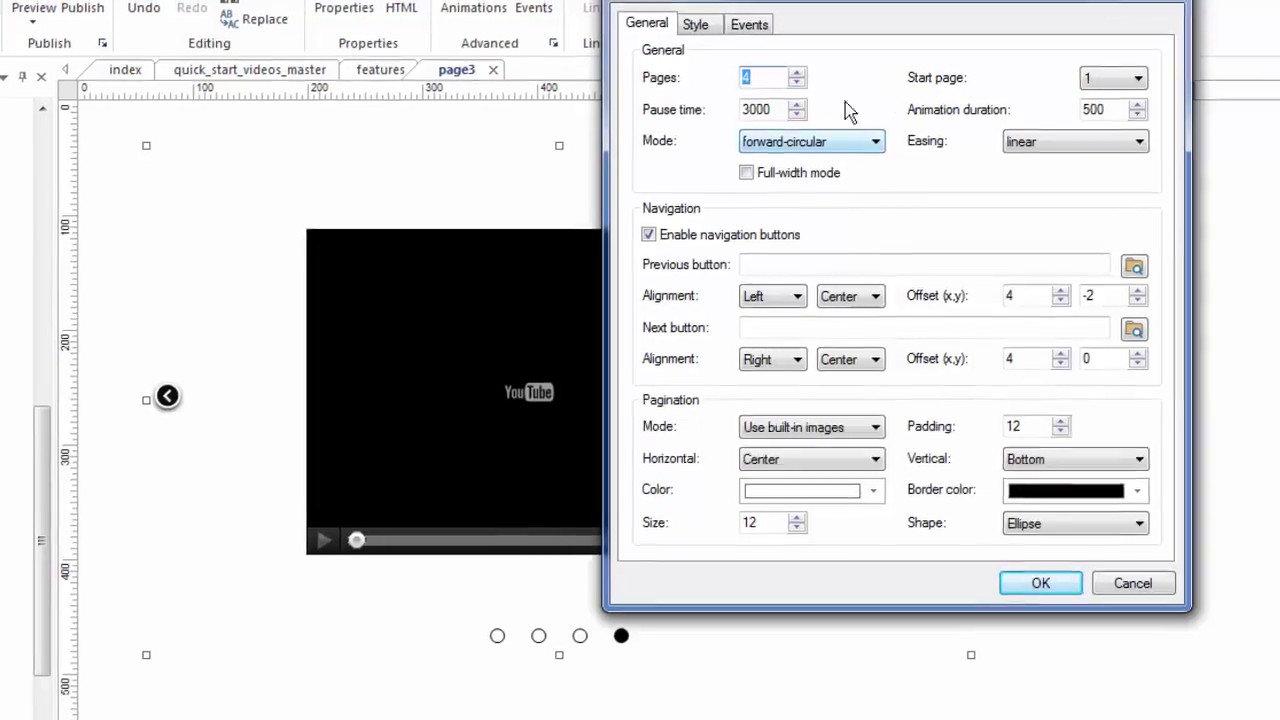
{"action": "left_click", "coordinate": [689, 44]}
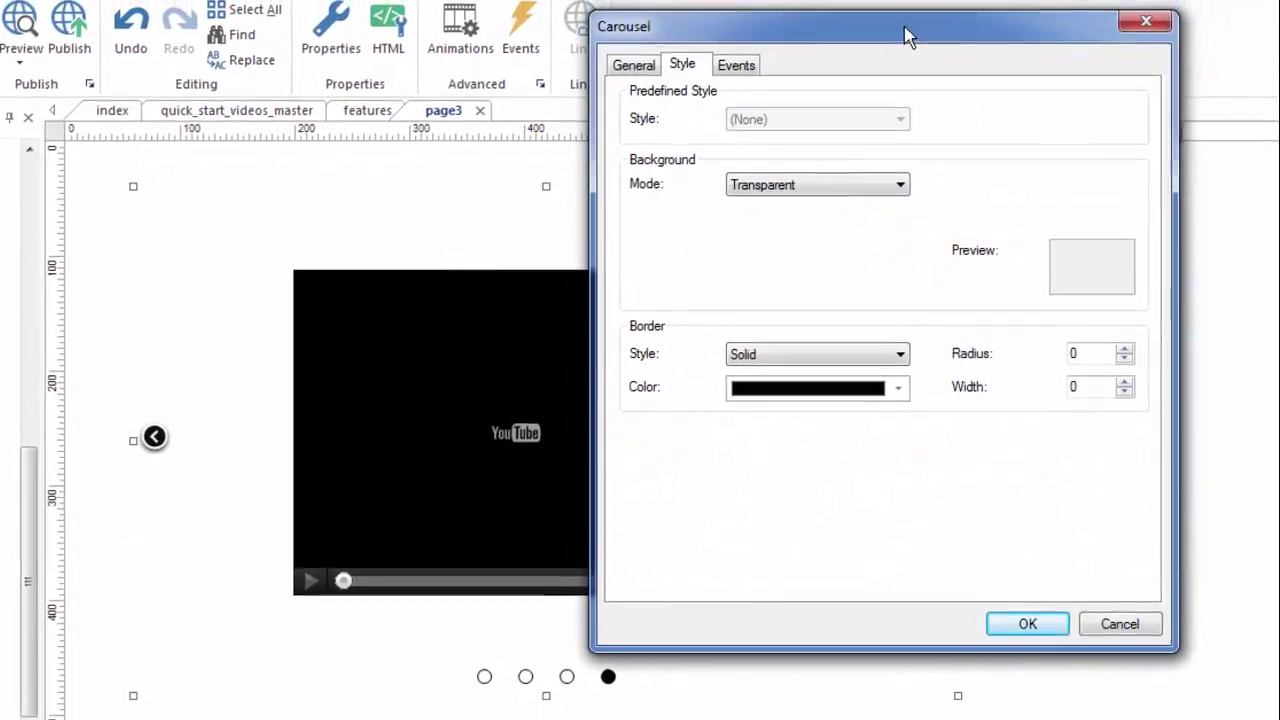
{"action": "left_click_drag", "start_coordinate": [922, 6], "coordinate": [1086, 43]}
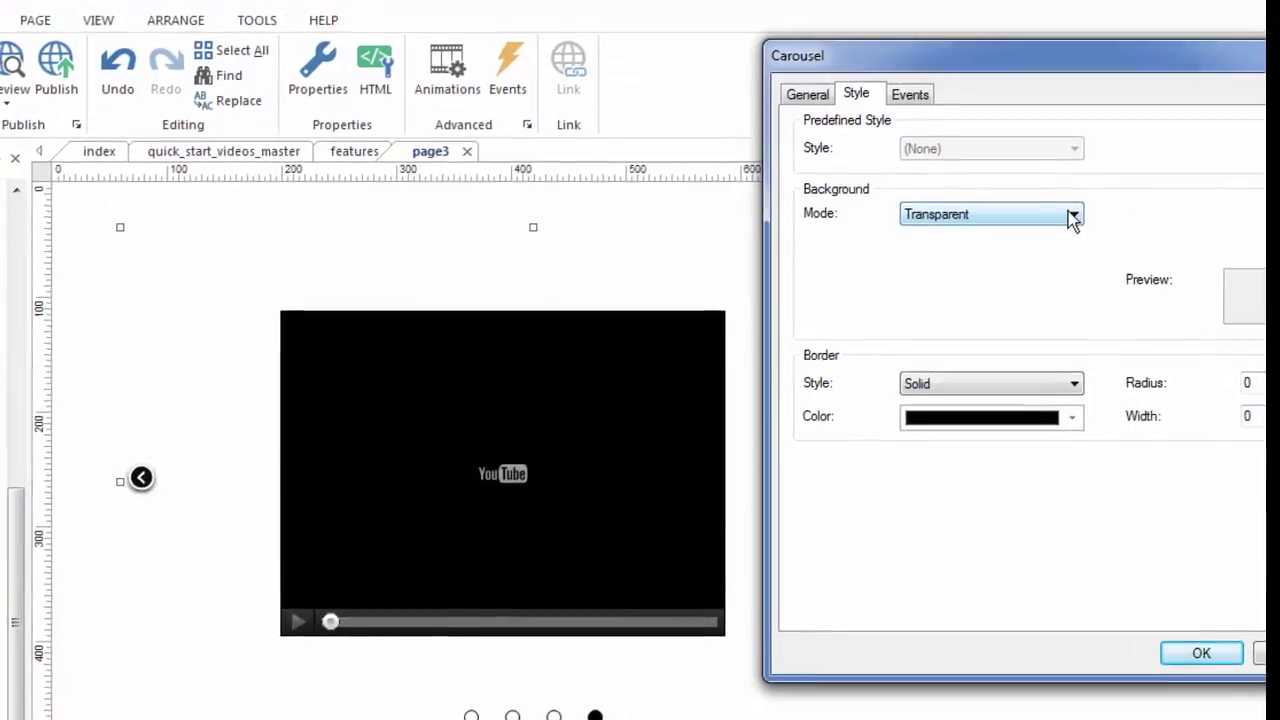
{"action": "left_click", "coordinate": [1067, 188]}
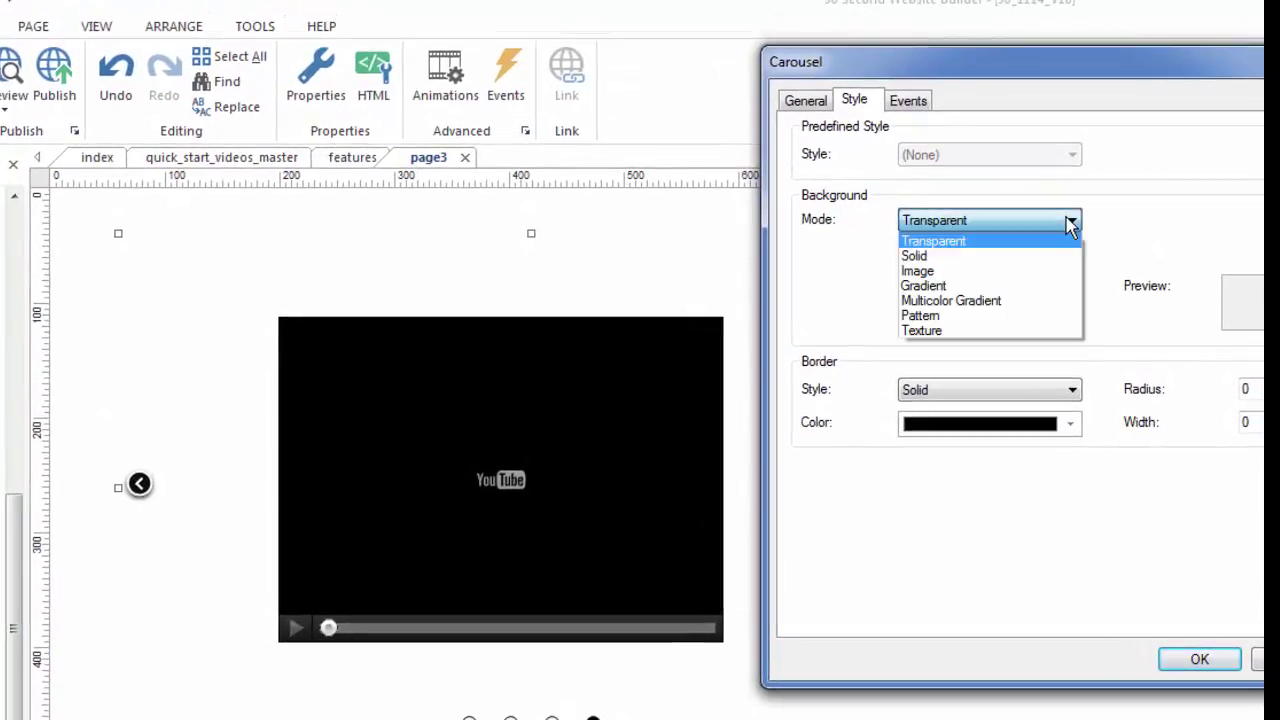
{"action": "left_click", "coordinate": [933, 258]}
{"action": "left_click", "coordinate": [1070, 256]}
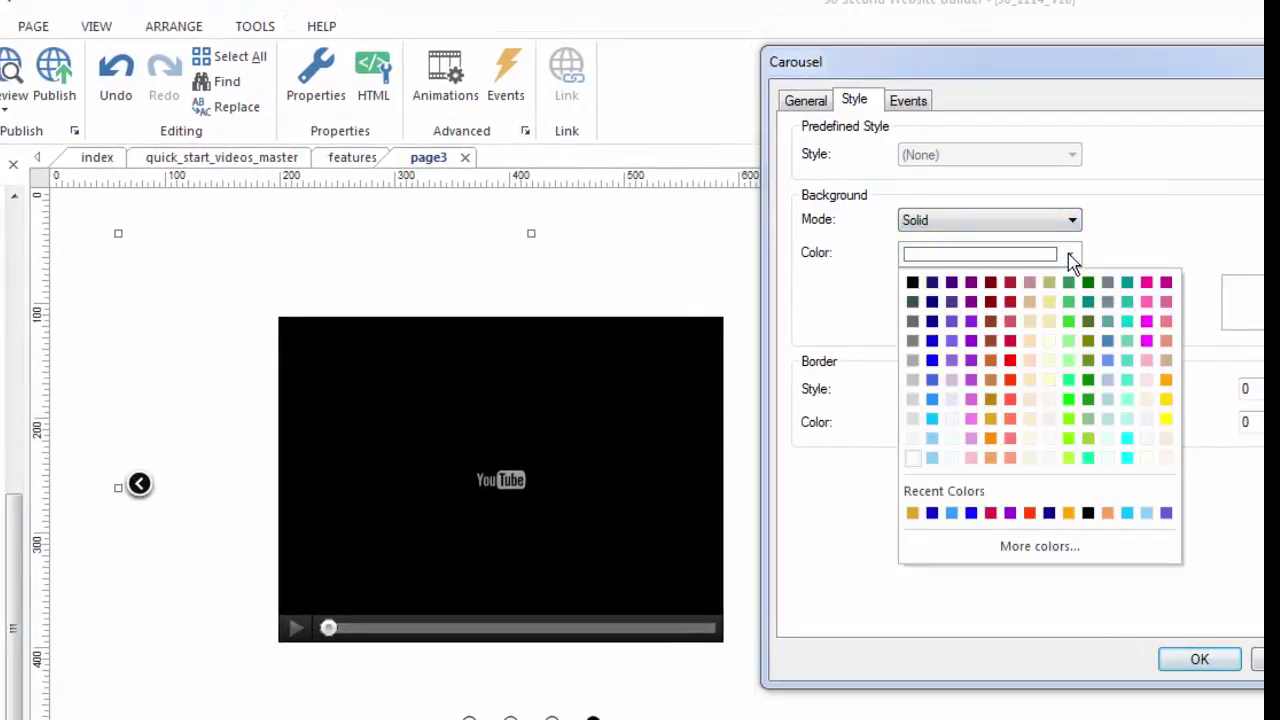
{"action": "left_click", "coordinate": [993, 468]}
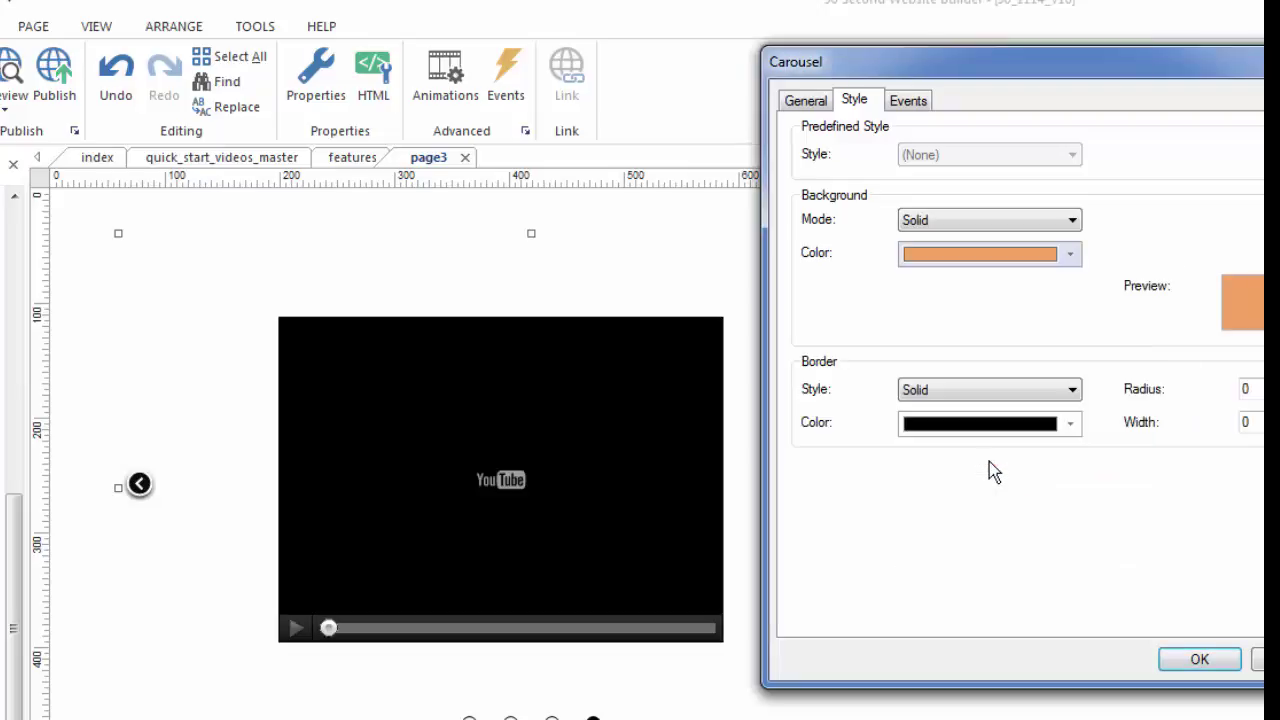
{"action": "left_click", "coordinate": [1200, 662]}
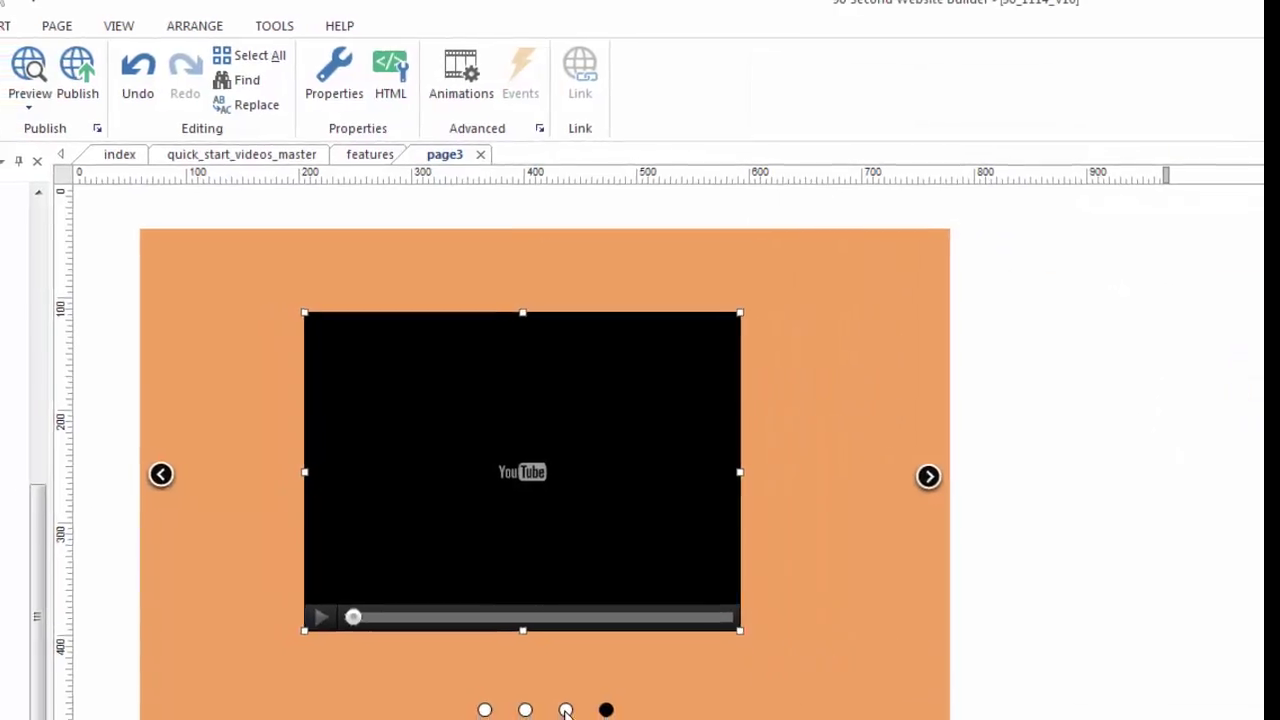
Go back through the carousel's pages to the first one to check the orange background, and deselect the carousel
{"action": "left_click", "coordinate": [566, 709]}
{"action": "left_click", "coordinate": [526, 709]}
{"action": "left_click", "coordinate": [485, 709]}
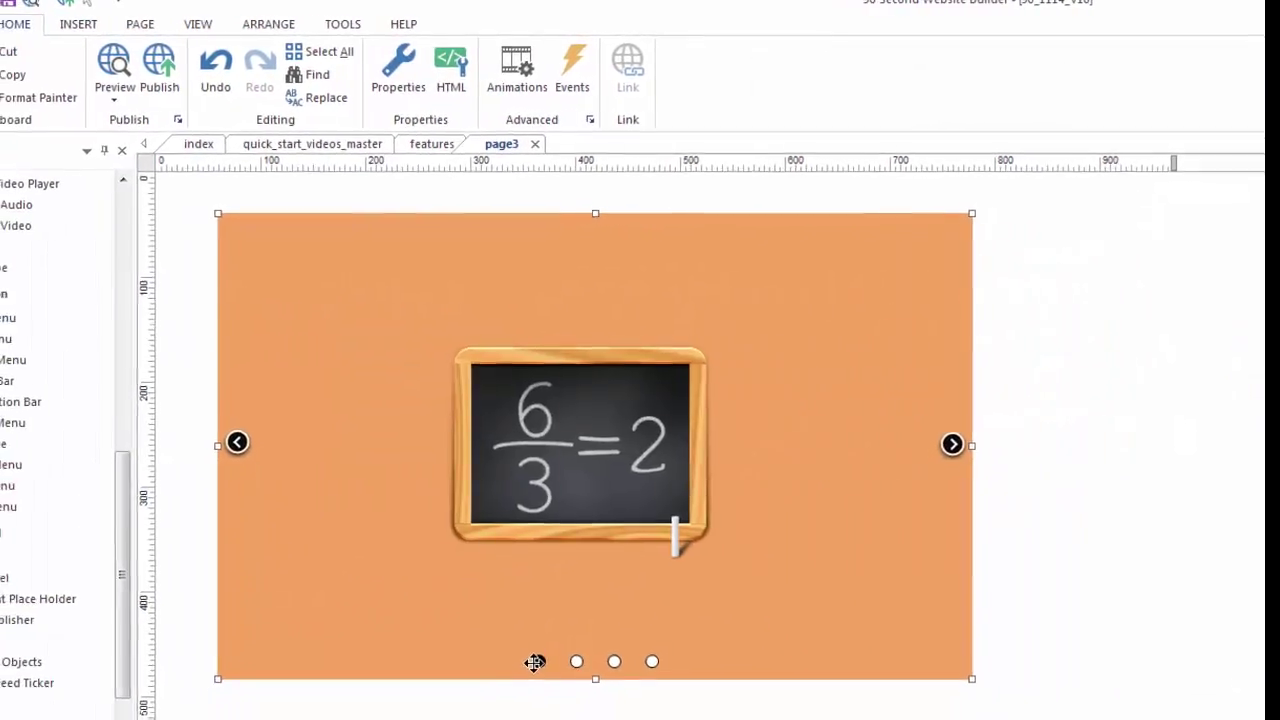
{"action": "left_click", "coordinate": [1172, 438]}
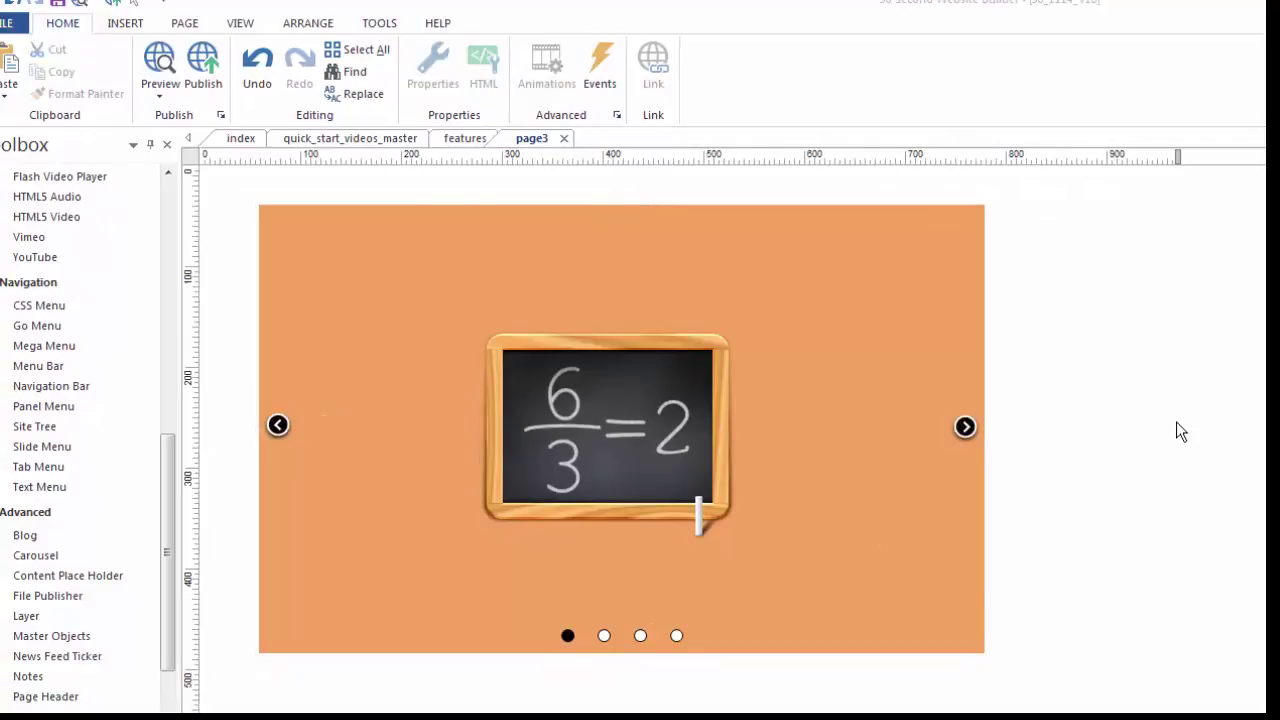
Preview the page with the orange carousel in the browser and advance through its pages with the next button
{"action": "key", "text": "F5"}
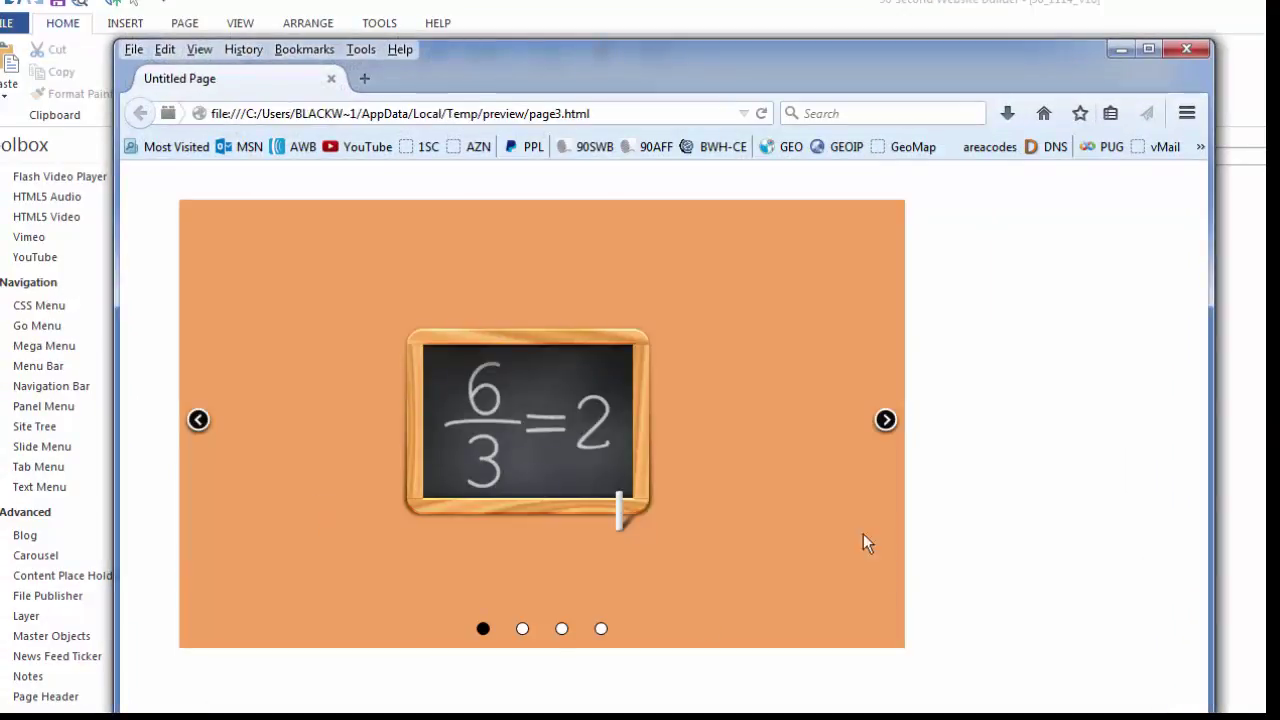
{"action": "left_click", "coordinate": [886, 422]}
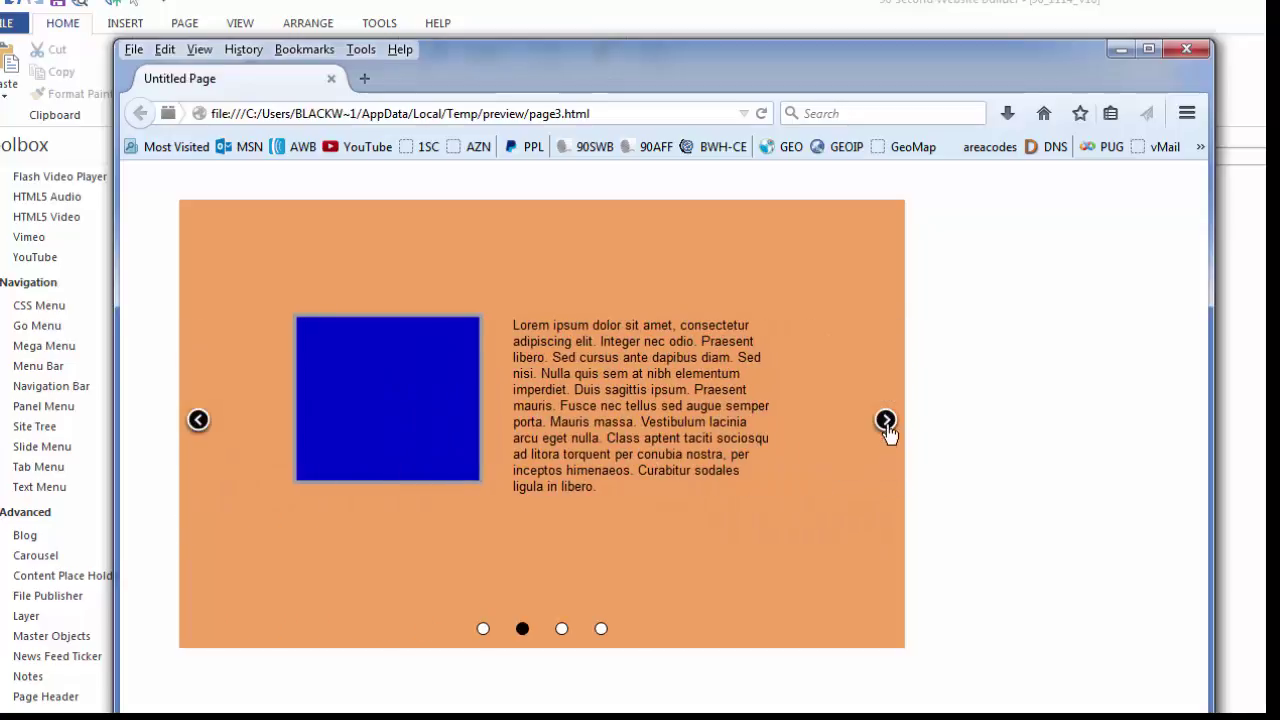
{"action": "left_click", "coordinate": [887, 432]}
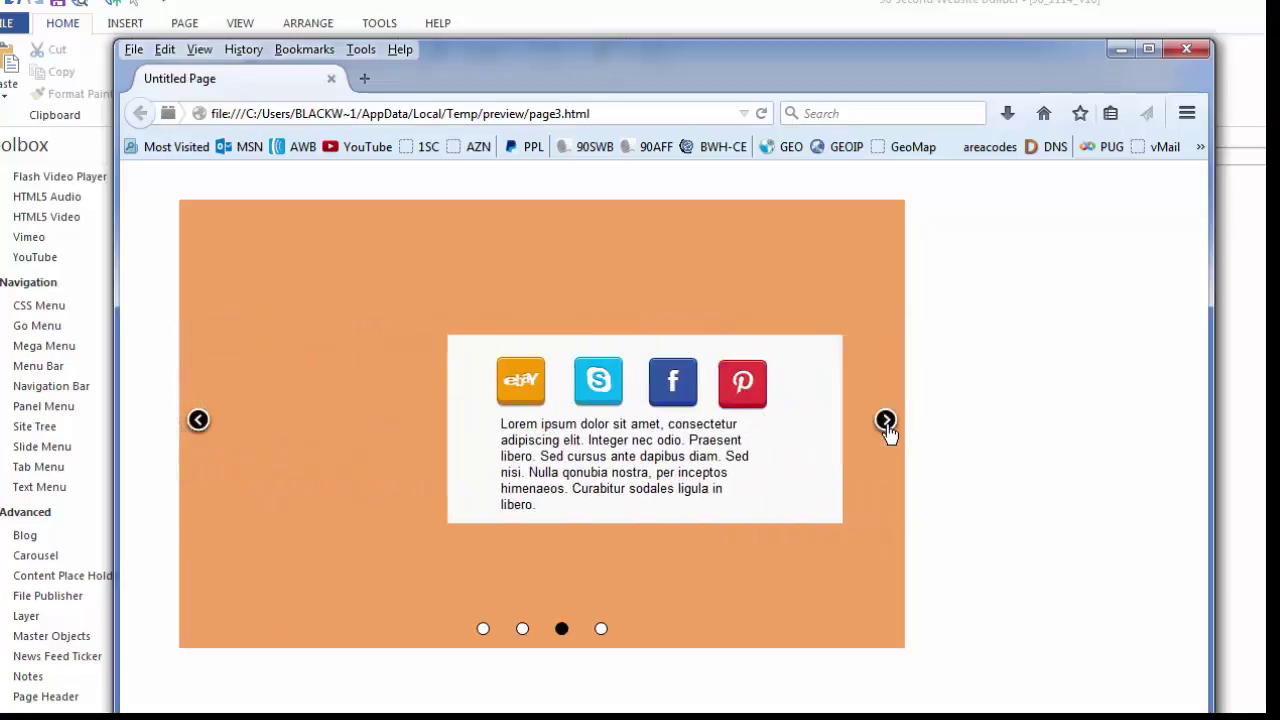
Close the browser preview, enable full-width mode in the carousel's properties, and apply the settings
{"action": "left_click", "coordinate": [1186, 51]}
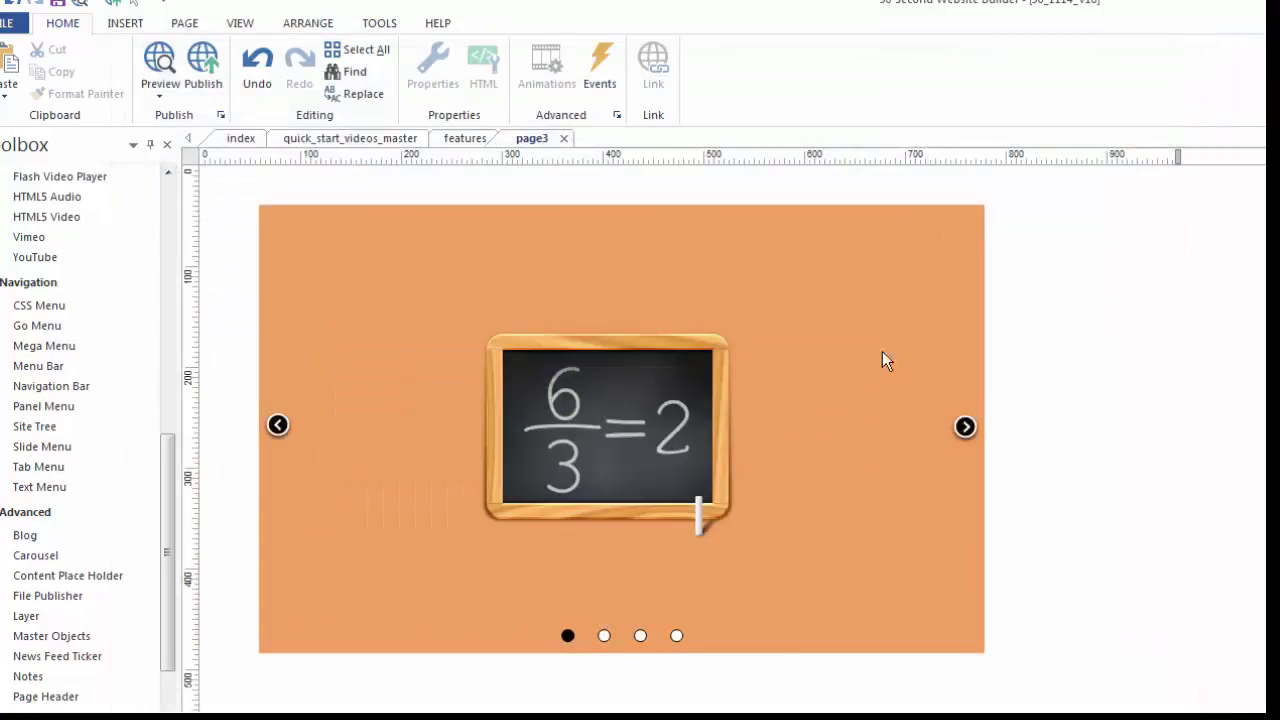
{"action": "double_click", "coordinate": [888, 350]}
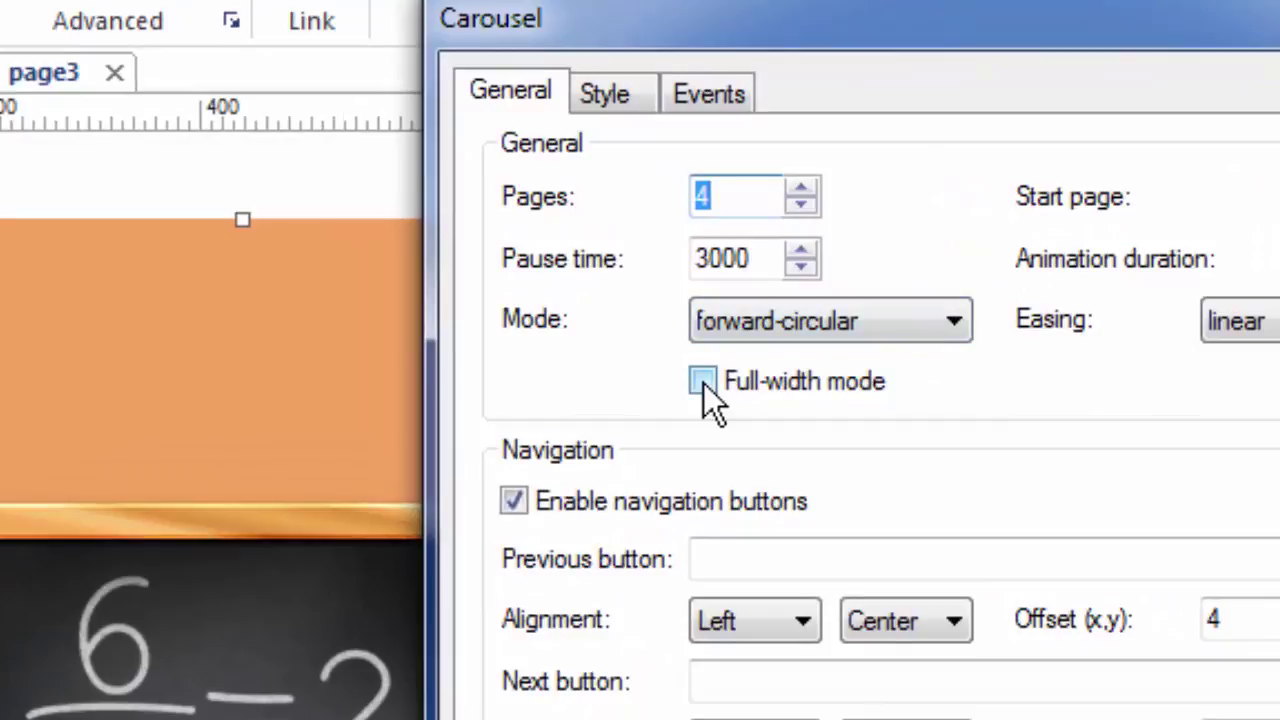
{"action": "left_click", "coordinate": [703, 383]}
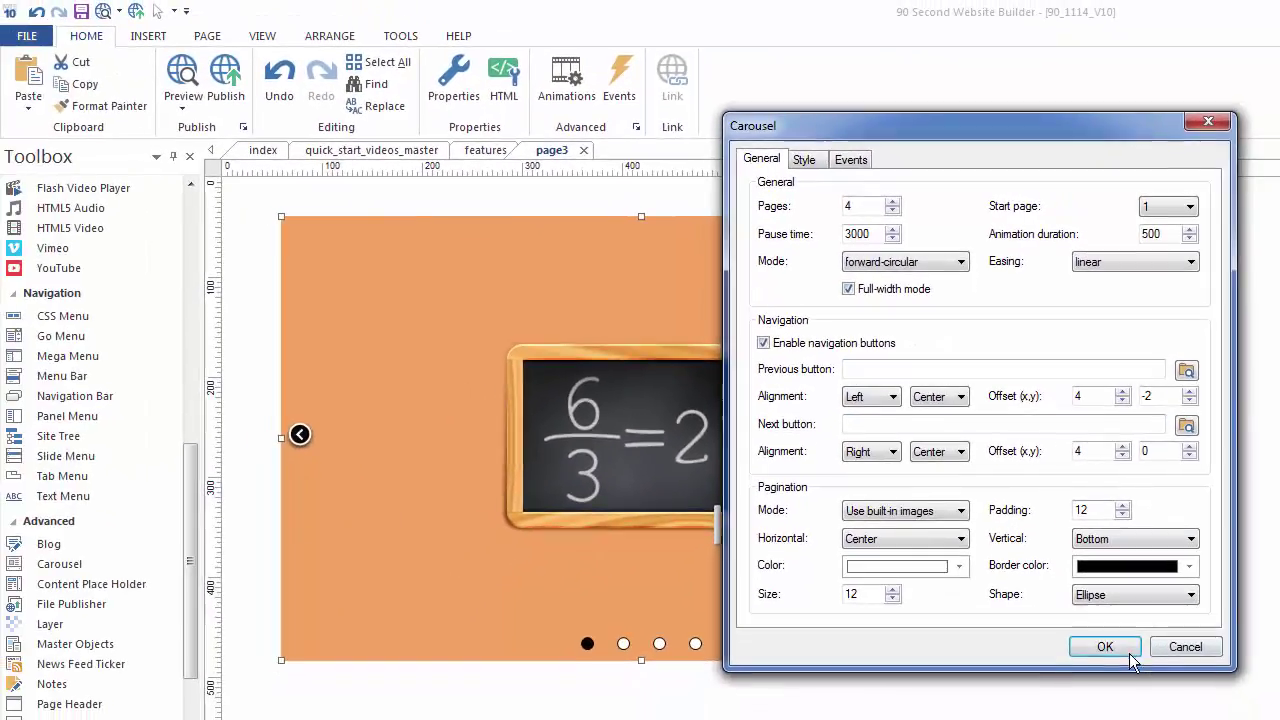
{"action": "left_click", "coordinate": [1131, 657]}
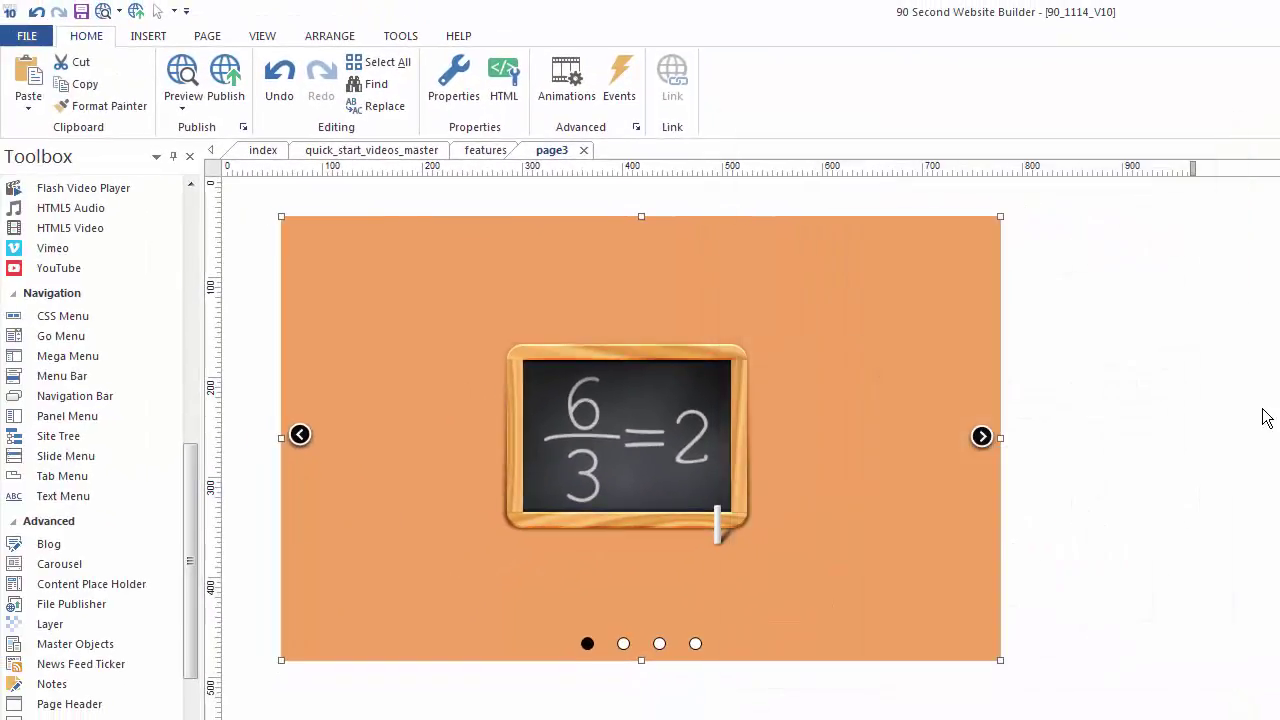
Preview the full-width carousel in the browser, narrow and widen the browser window to test how it adapts, and close the preview
{"action": "key", "text": "F5"}
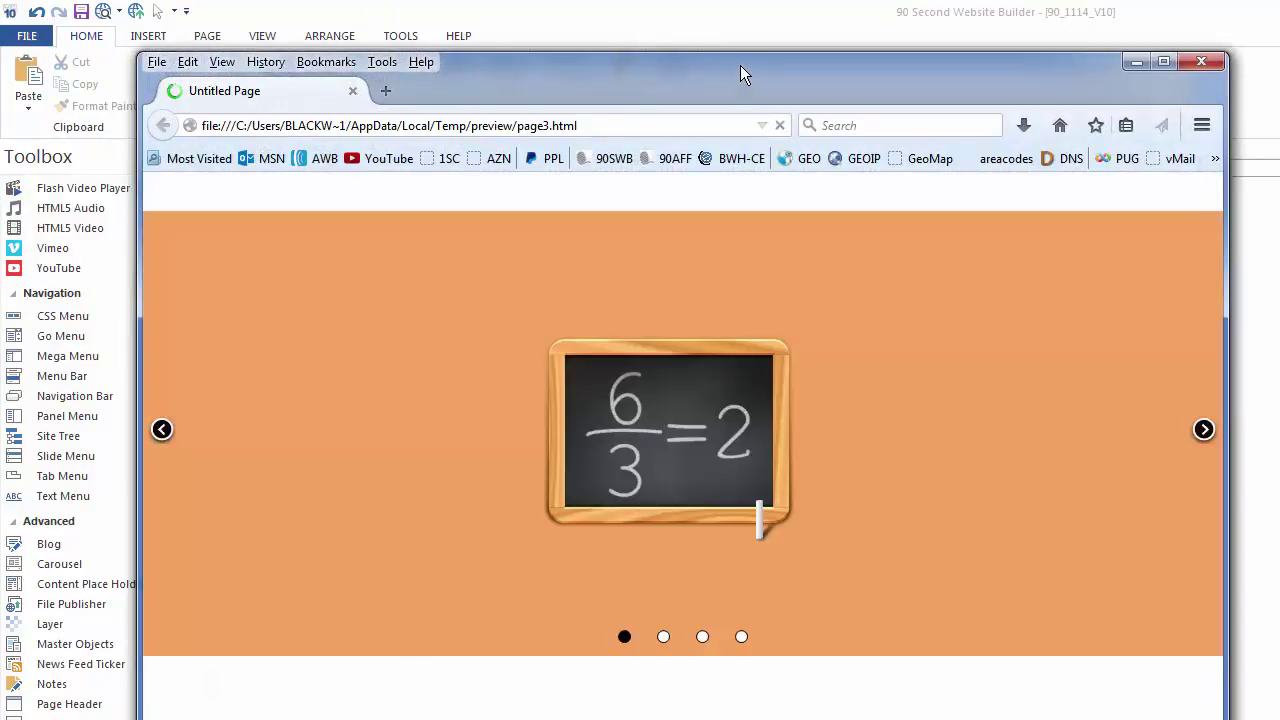
{"action": "left_click_drag", "start_coordinate": [740, 66], "coordinate": [666, 33]}
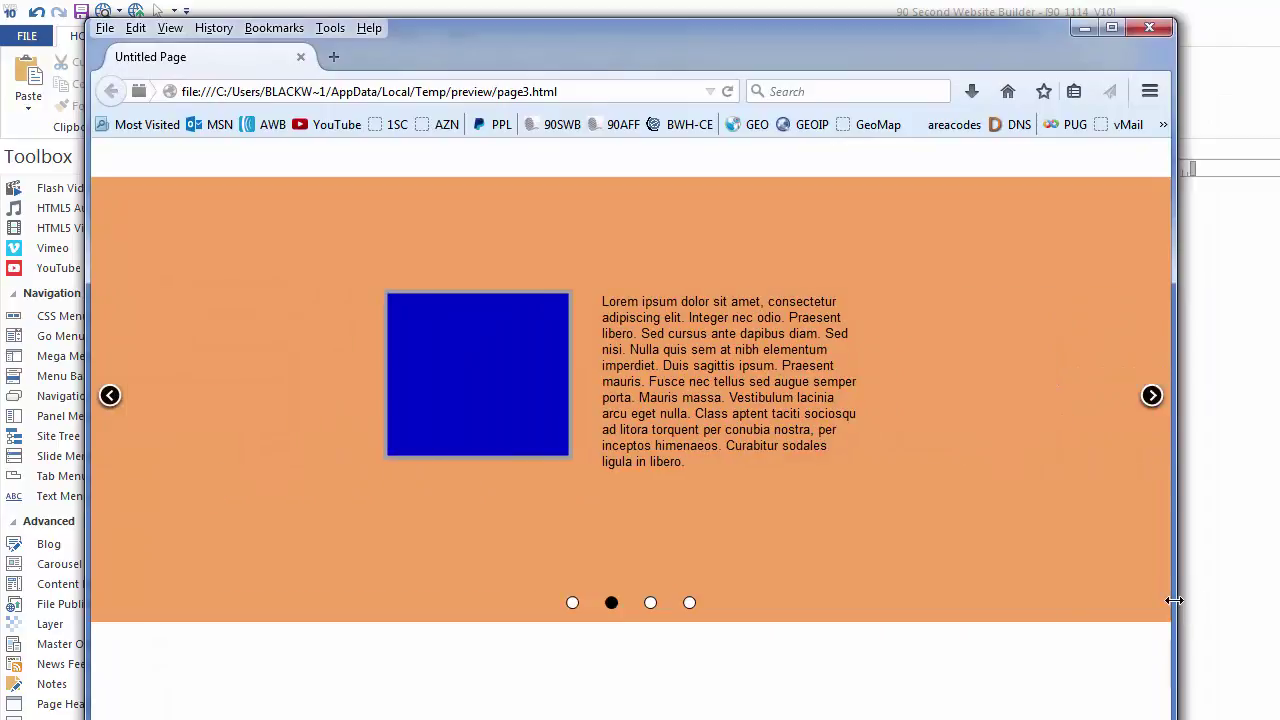
{"action": "left_click_drag", "start_coordinate": [1174, 600], "coordinate": [685, 584]}
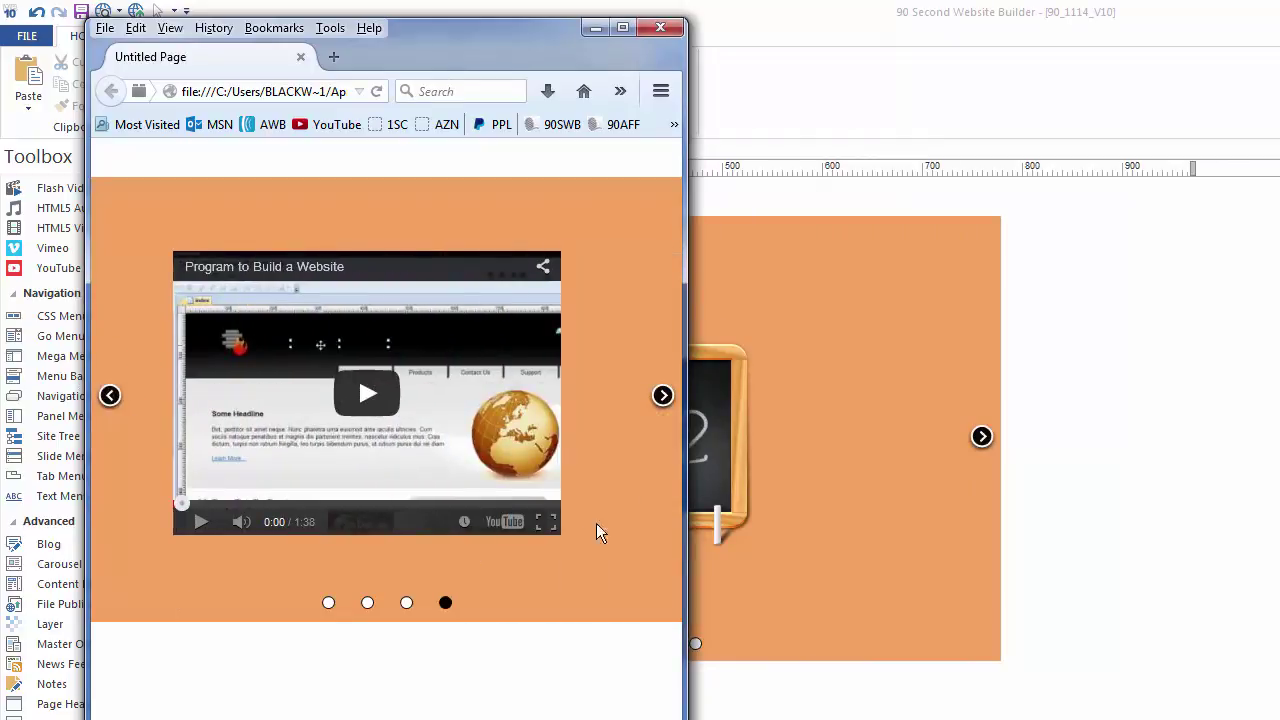
{"action": "left_click_drag", "start_coordinate": [687, 460], "coordinate": [1217, 218]}
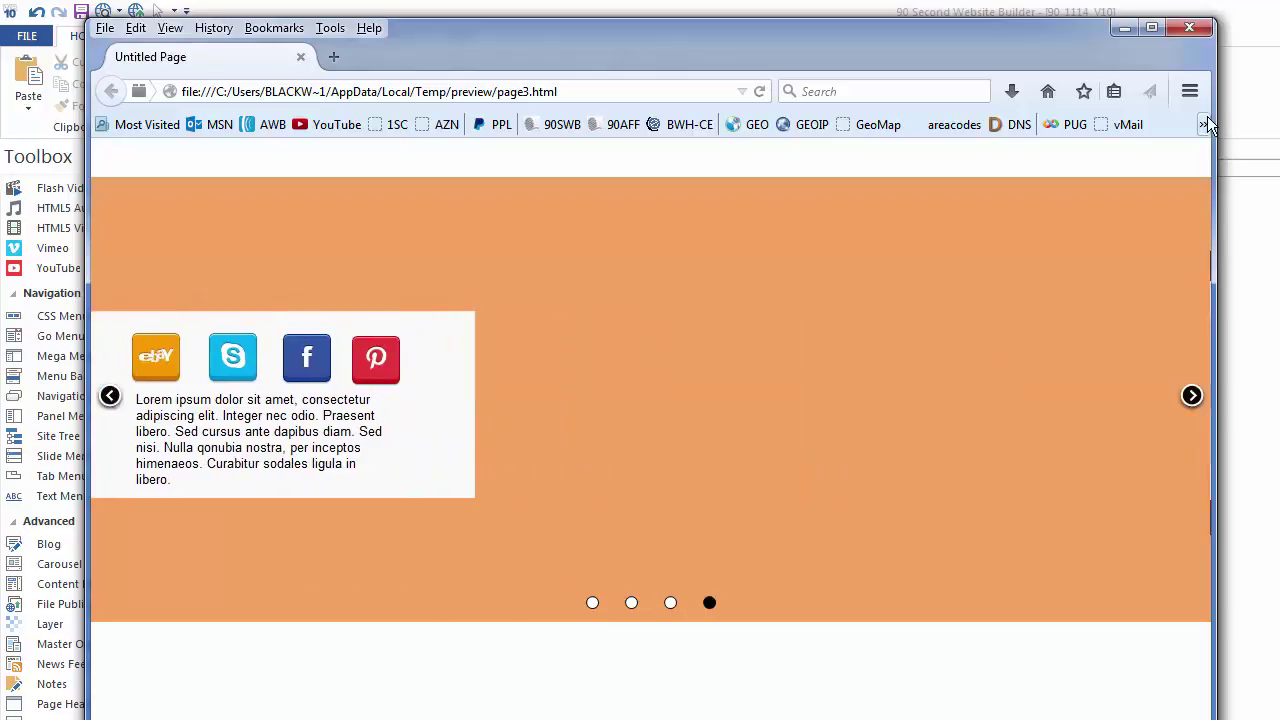
{"action": "left_click", "coordinate": [1205, 27]}
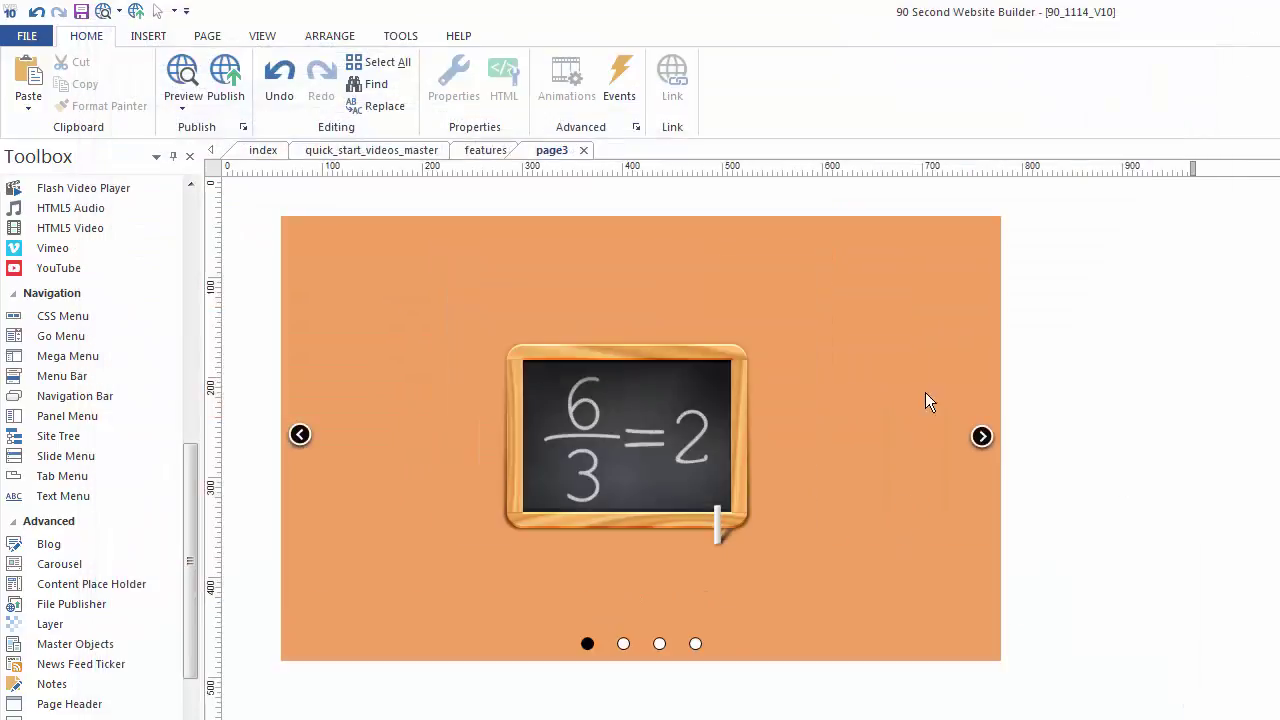
Set the carousel's transition mode to effect - fold, apply it, and preview the page in the browser
{"action": "double_click", "coordinate": [916, 347]}
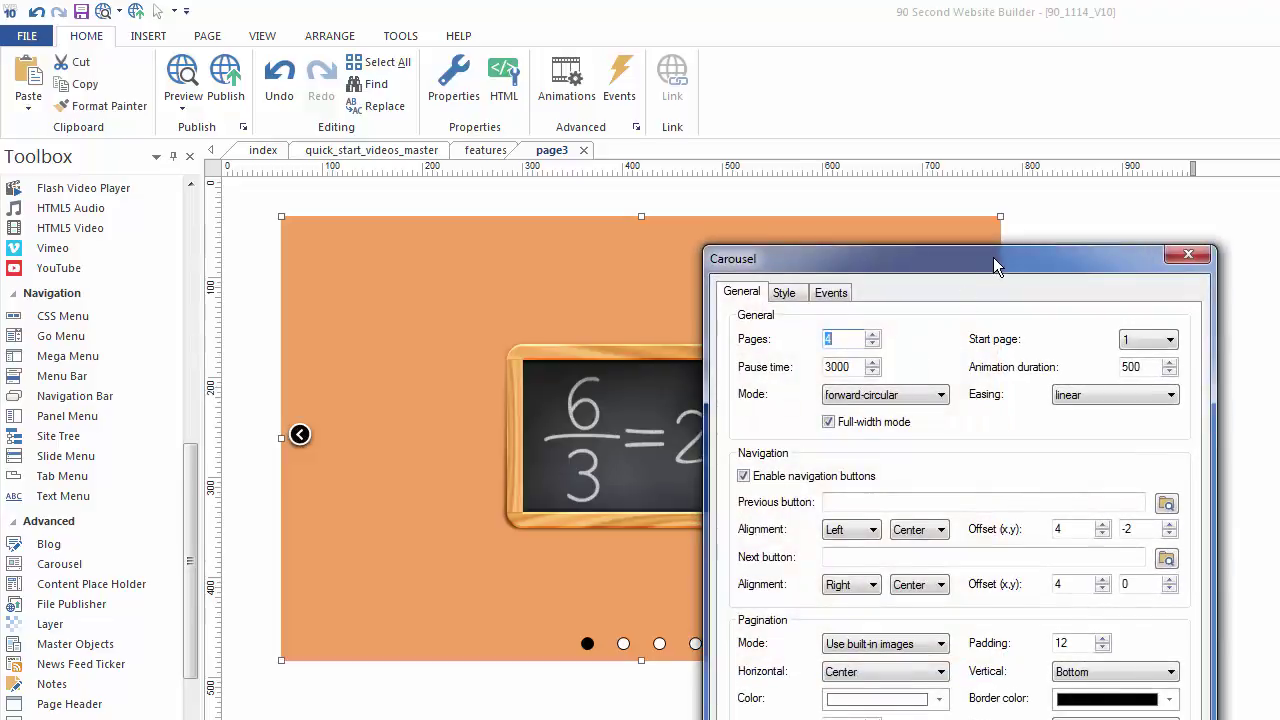
{"action": "left_click_drag", "start_coordinate": [995, 260], "coordinate": [1000, 125]}
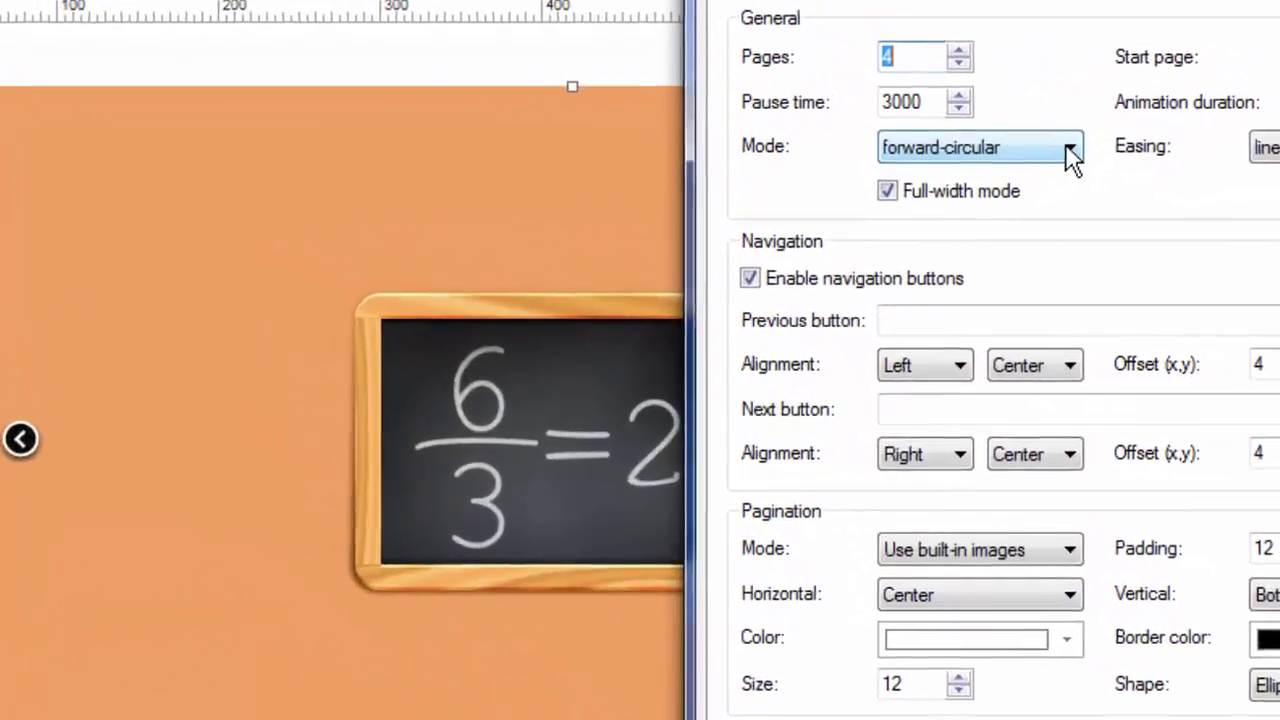
{"action": "left_click", "coordinate": [1070, 150]}
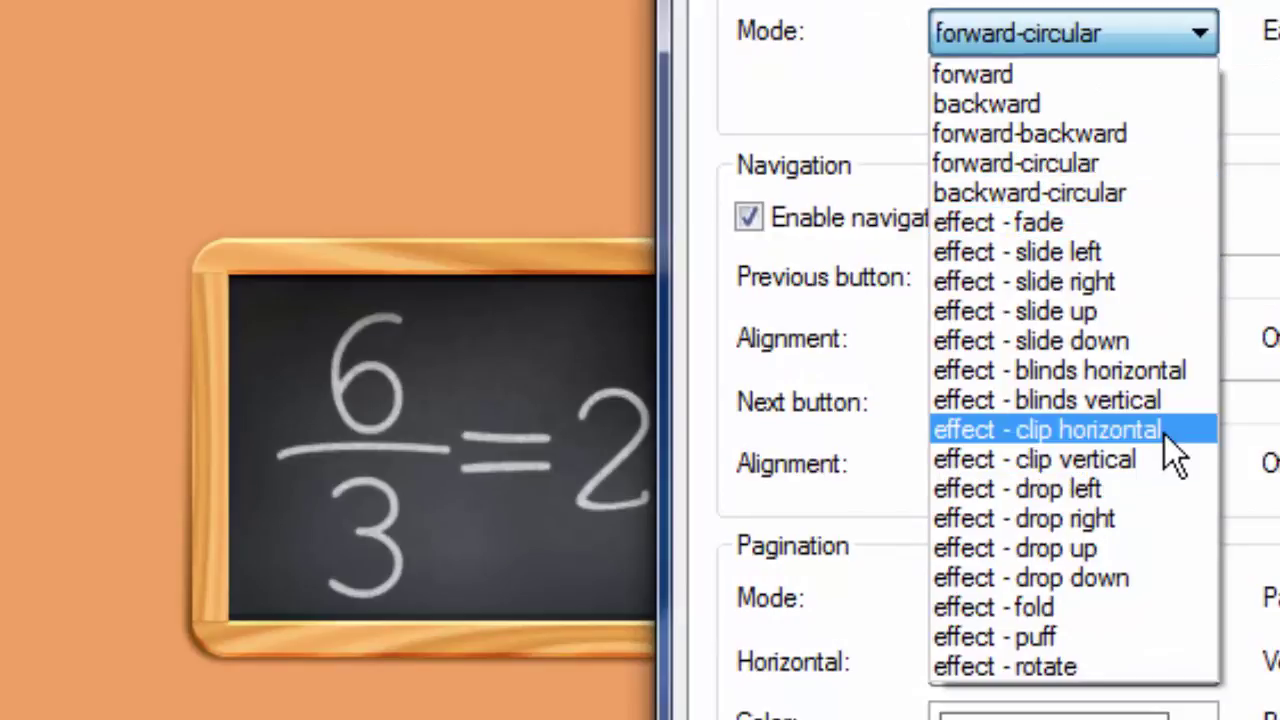
{"action": "left_click", "coordinate": [1009, 607]}
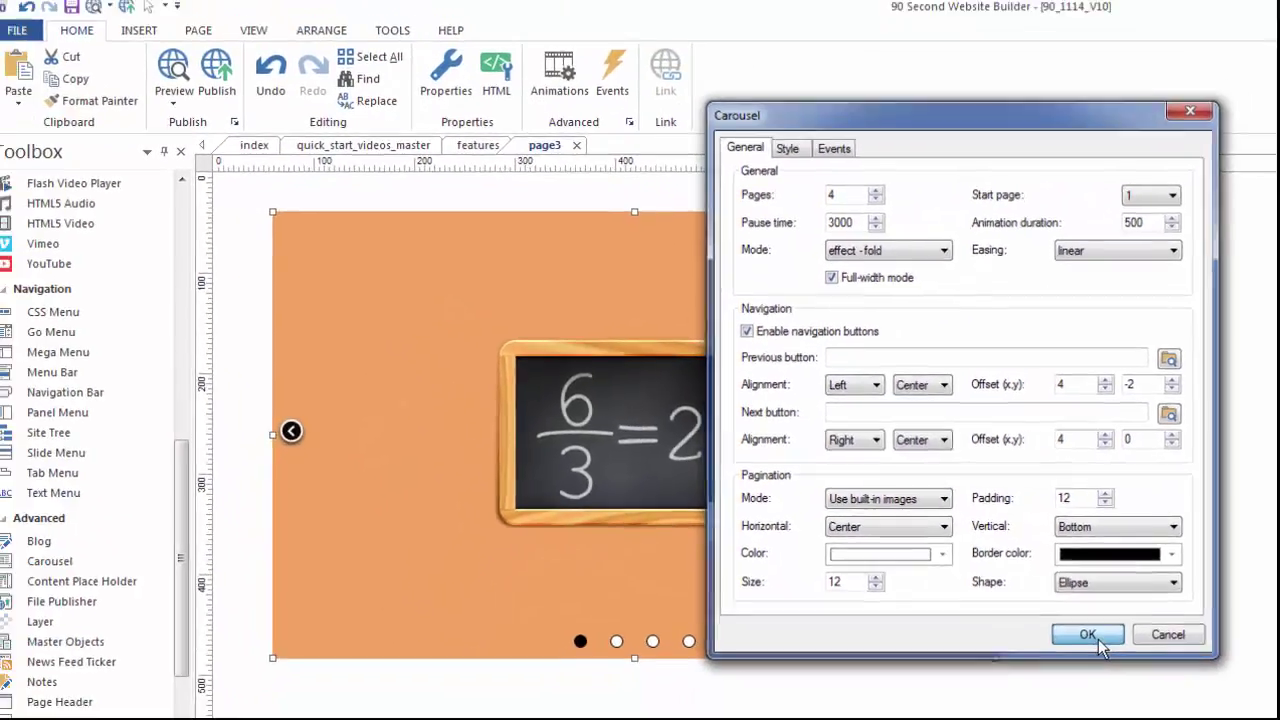
{"action": "left_click", "coordinate": [1096, 636]}
{"action": "left_click", "coordinate": [1175, 420]}
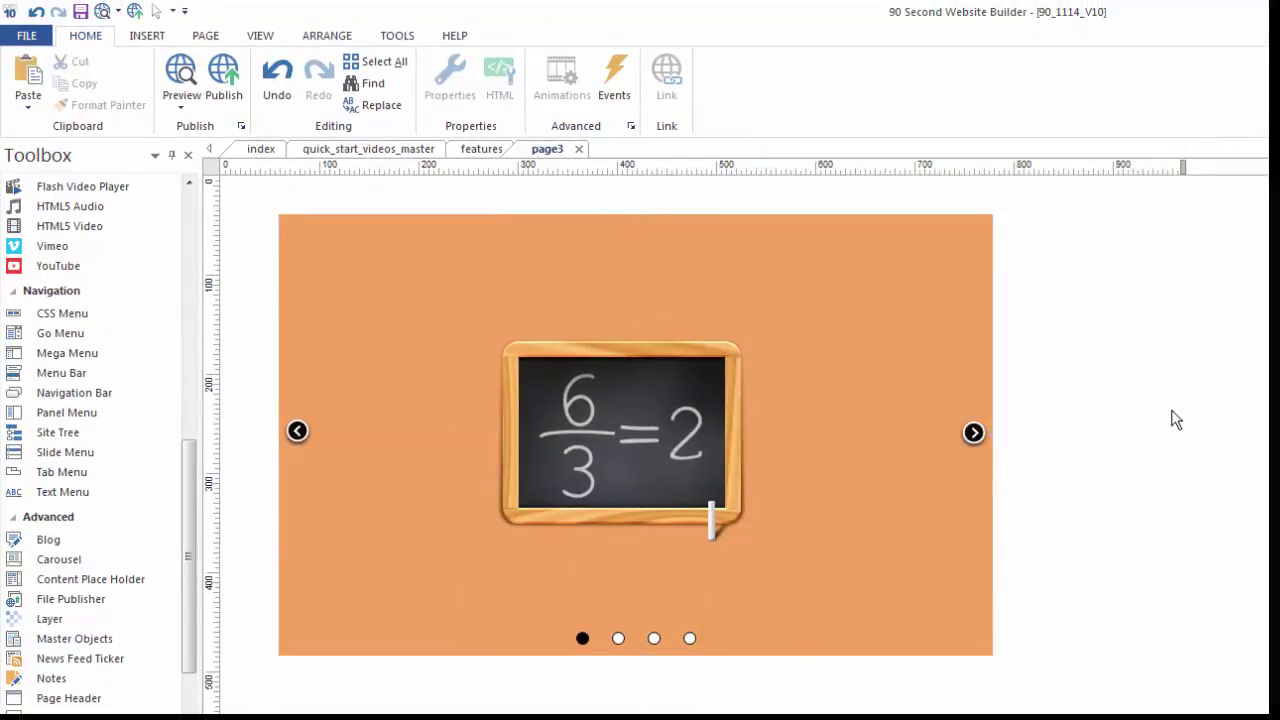
{"action": "key", "text": "F5"}
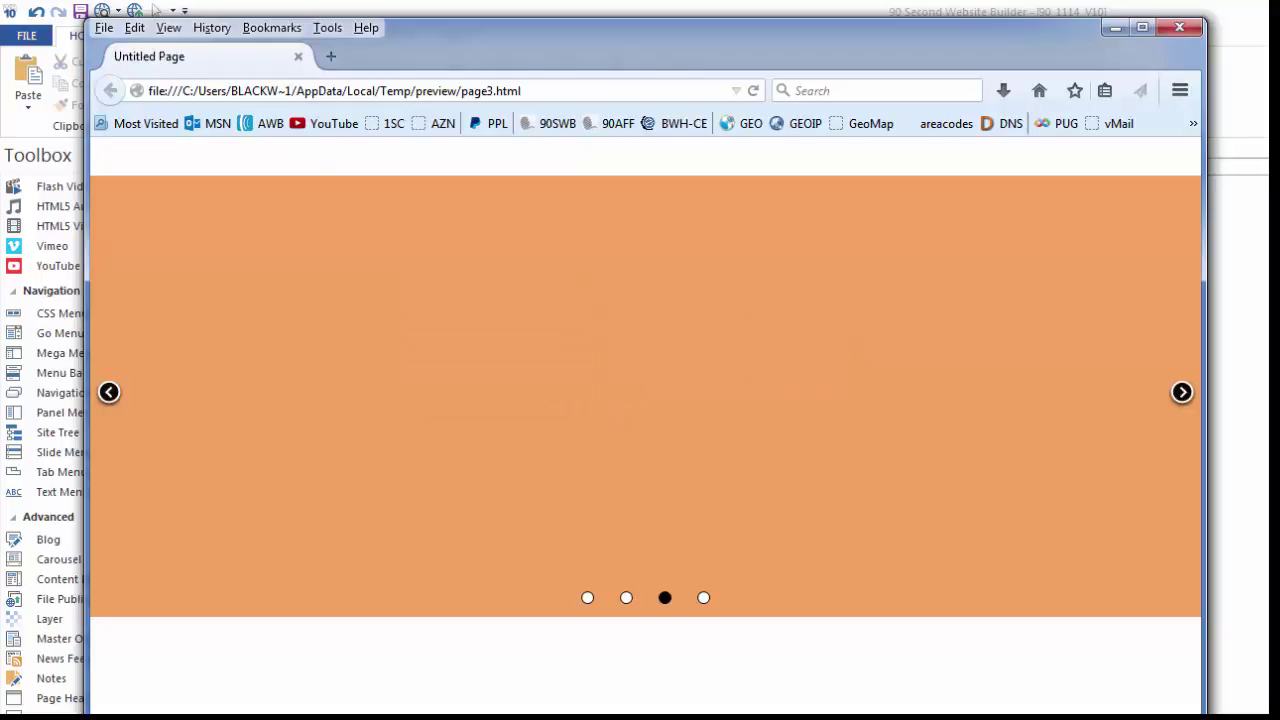
{"action": "left_click", "coordinate": [1181, 28]}
Set the carousel's transition mode to effect - rotate, apply it, and check the page in the browser preview
{"action": "double_click", "coordinate": [863, 406]}
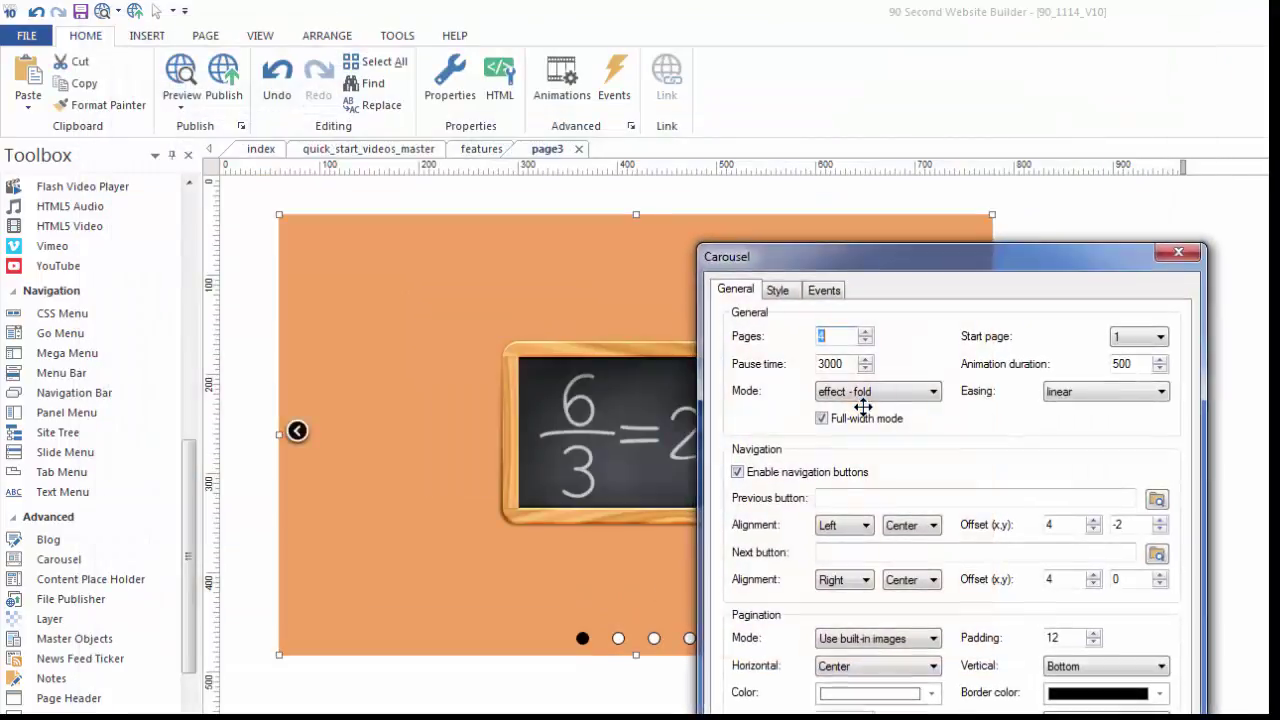
{"action": "left_click", "coordinate": [878, 396]}
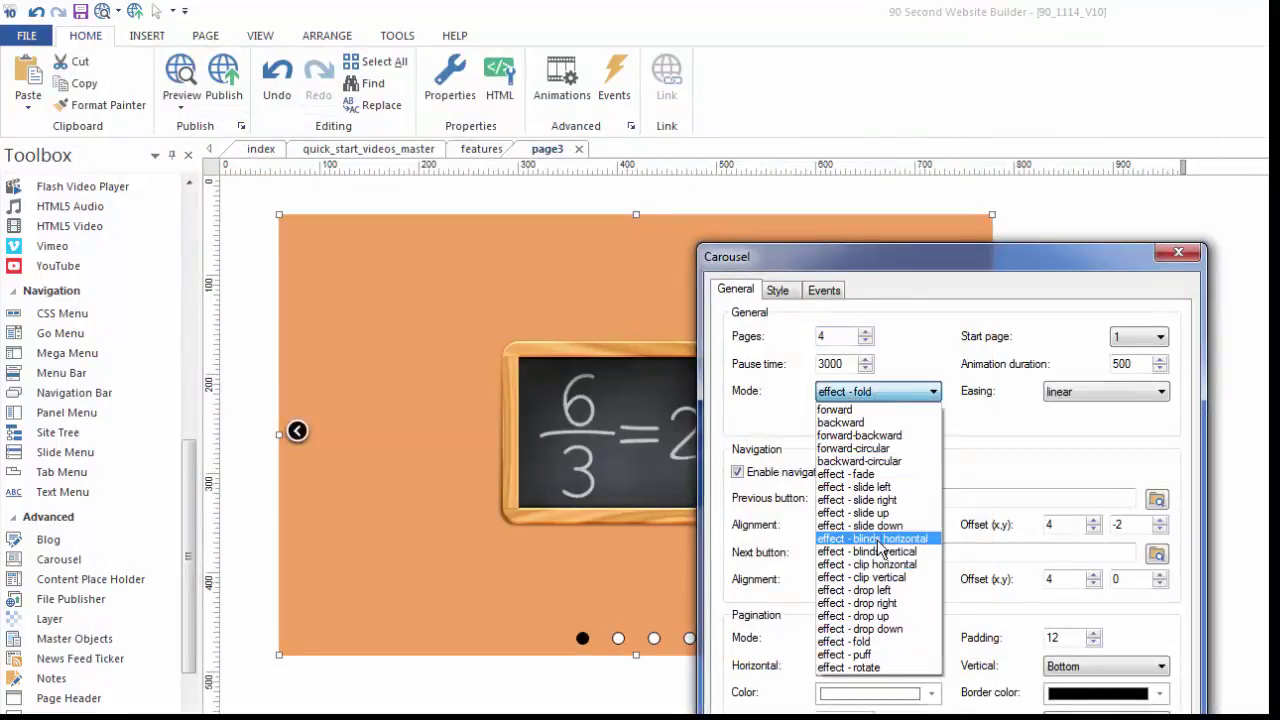
{"action": "left_click", "coordinate": [856, 667]}
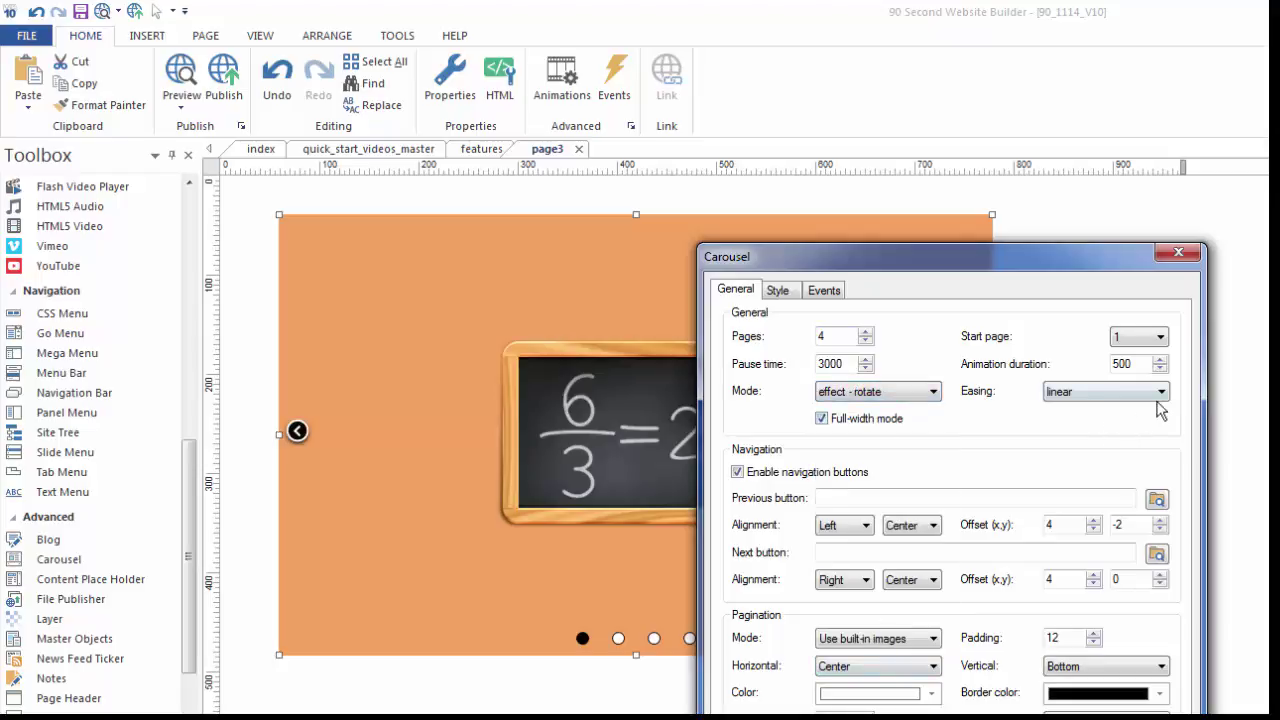
{"action": "left_click_drag", "start_coordinate": [1084, 264], "coordinate": [1093, 195]}
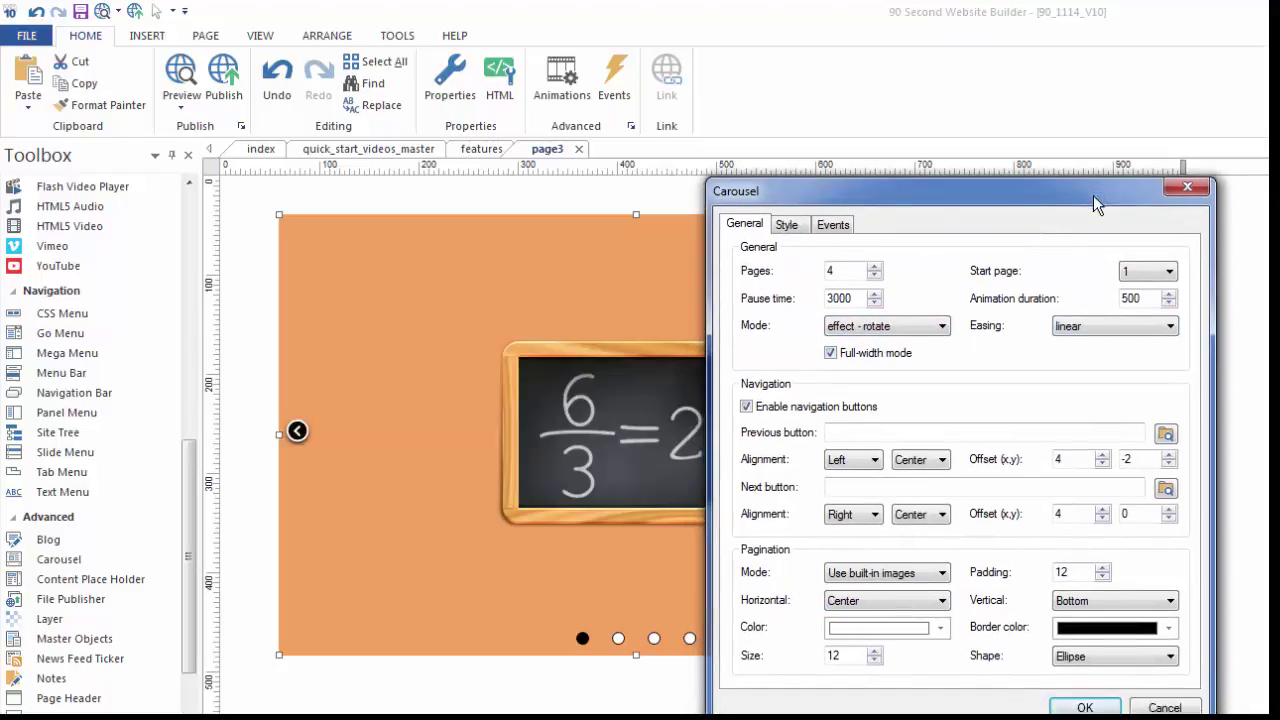
{"action": "left_click", "coordinate": [1100, 707]}
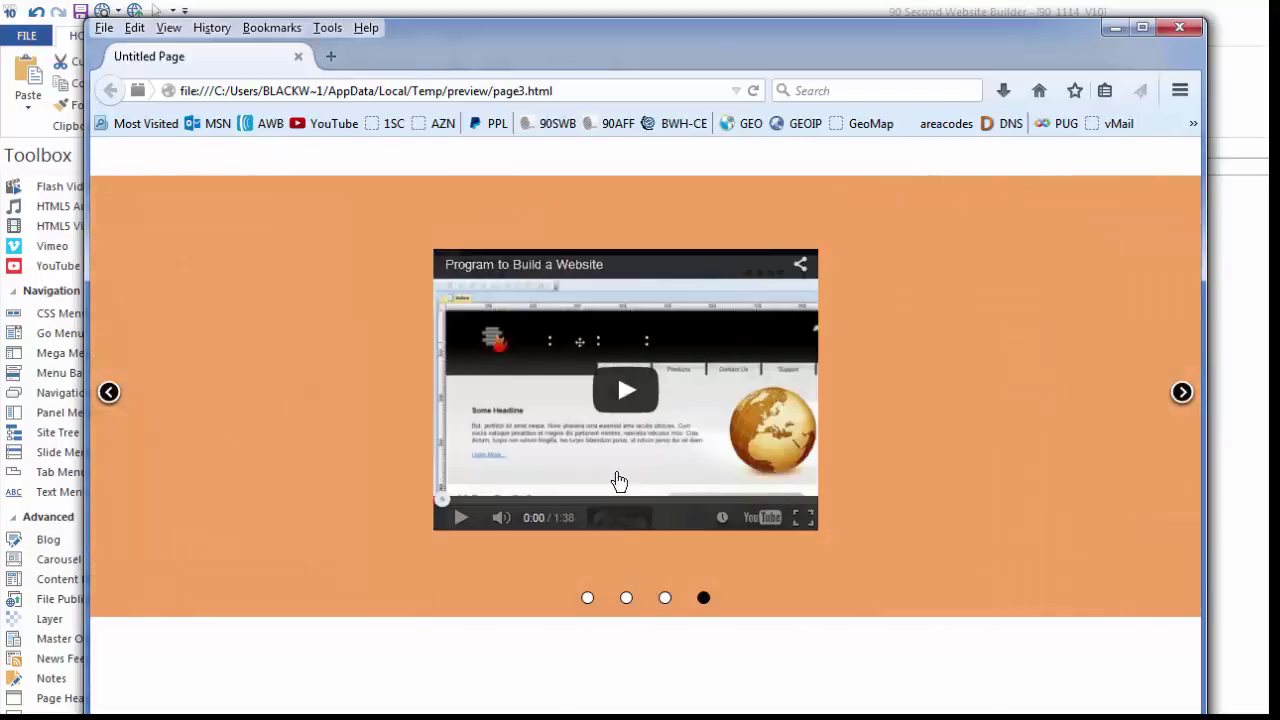
{"action": "left_click", "coordinate": [640, 405]}
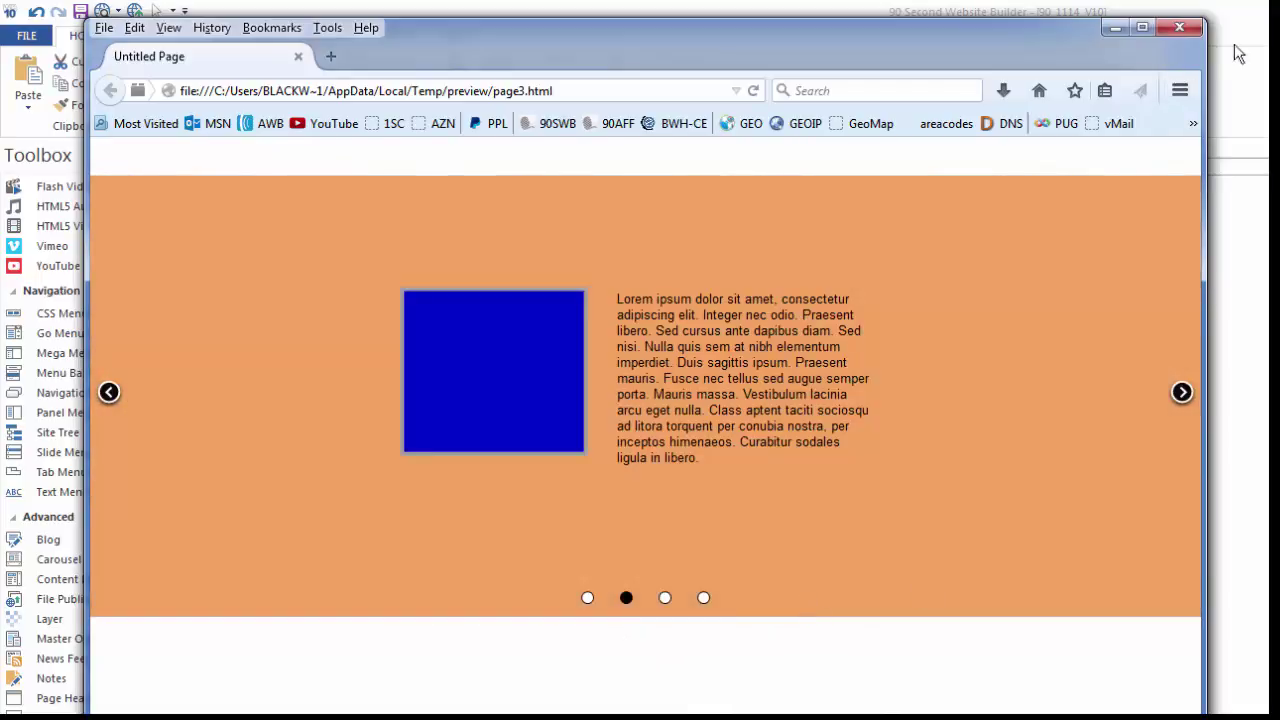
{"action": "left_click", "coordinate": [1180, 27]}
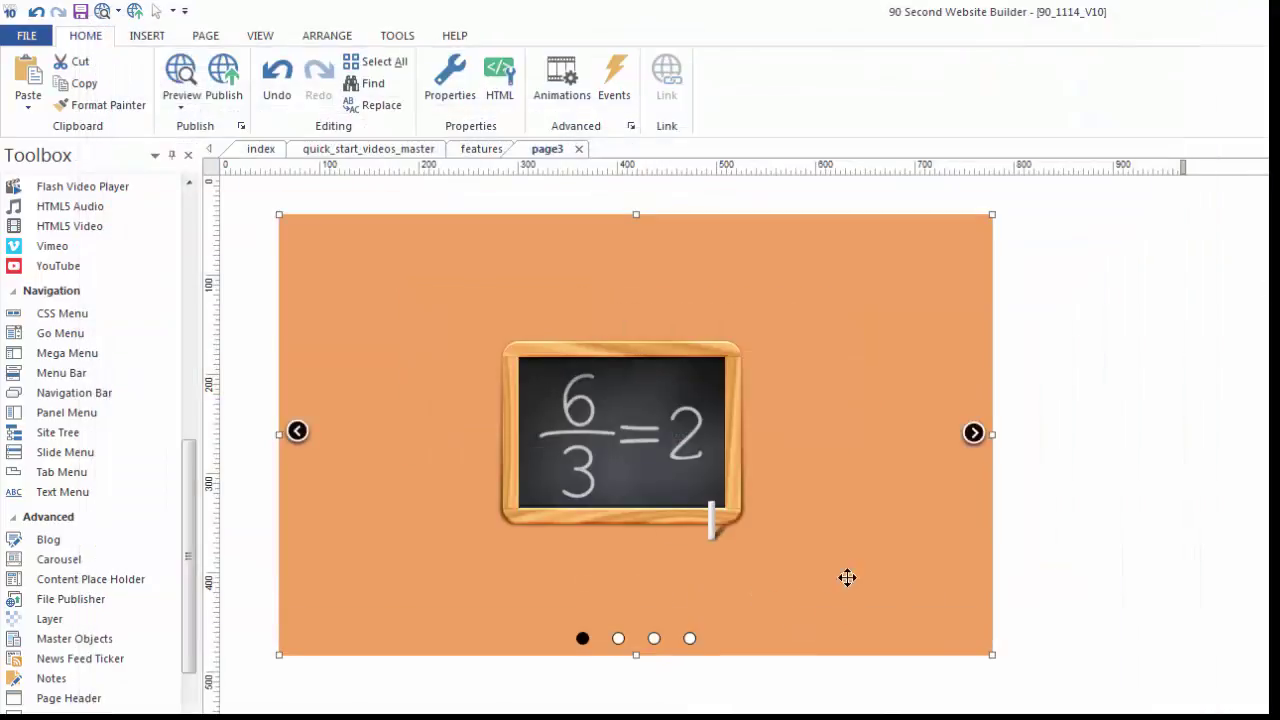
Reopen the carousel's properties to review its navigation and pagination settings, and close them without applying changes
{"action": "double_click", "coordinate": [847, 577]}
{"action": "left_click_drag", "start_coordinate": [928, 253], "coordinate": [774, 203]}
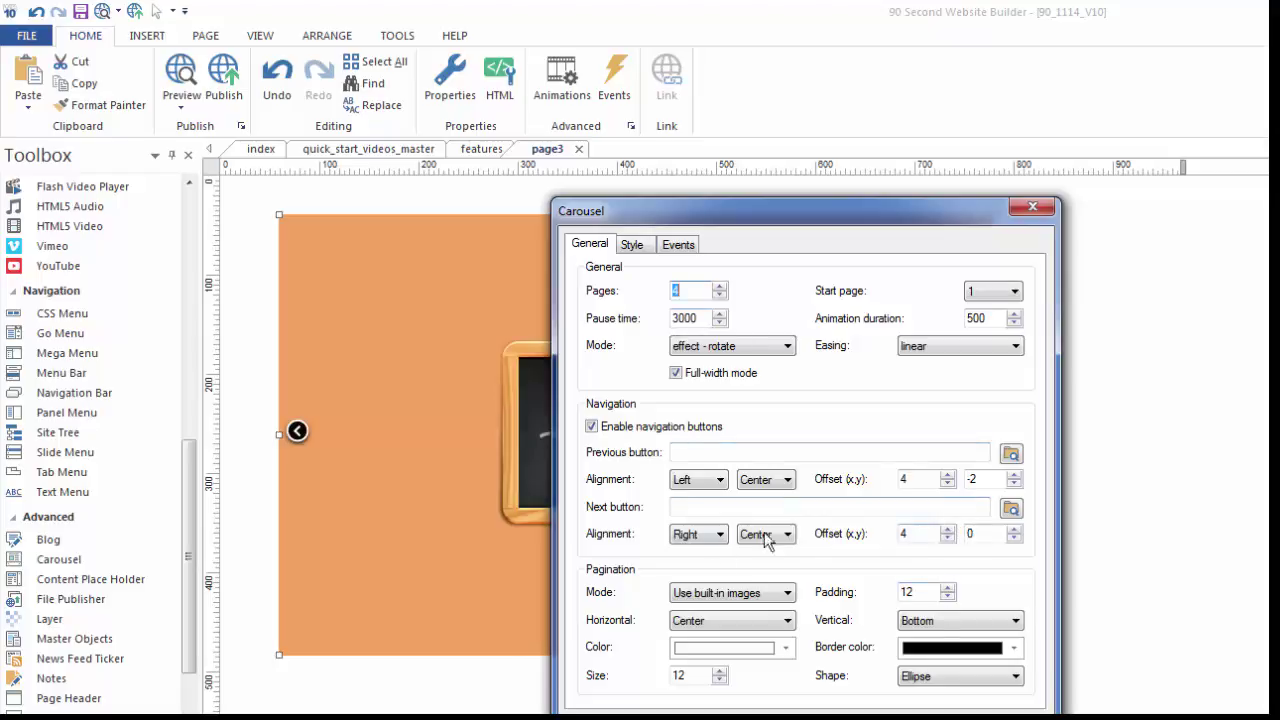
{"action": "left_click", "coordinate": [1033, 209]}
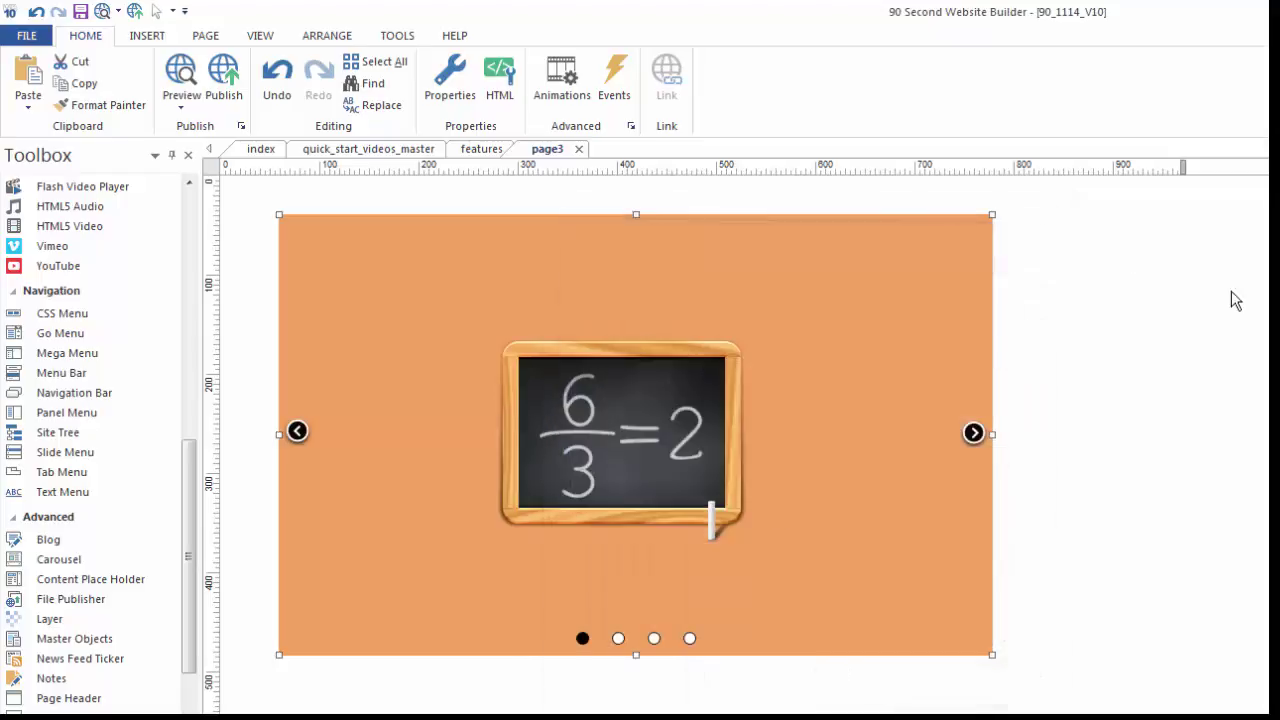
Switch to the features page, find its carousel and examine its general, navigation and pagination properties, closing them without edits
{"action": "left_click", "coordinate": [481, 149]}
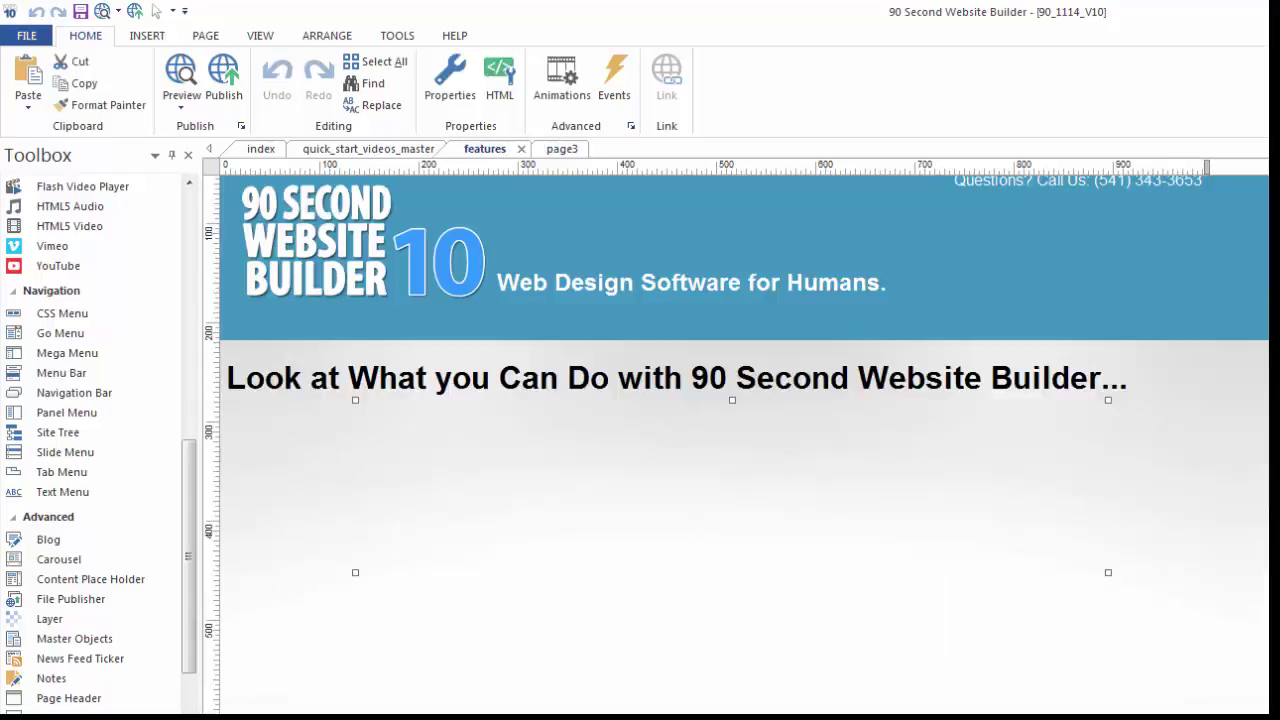
{"action": "scroll", "coordinate": [740, 440], "scroll_direction": "down", "scroll_amount": 5}
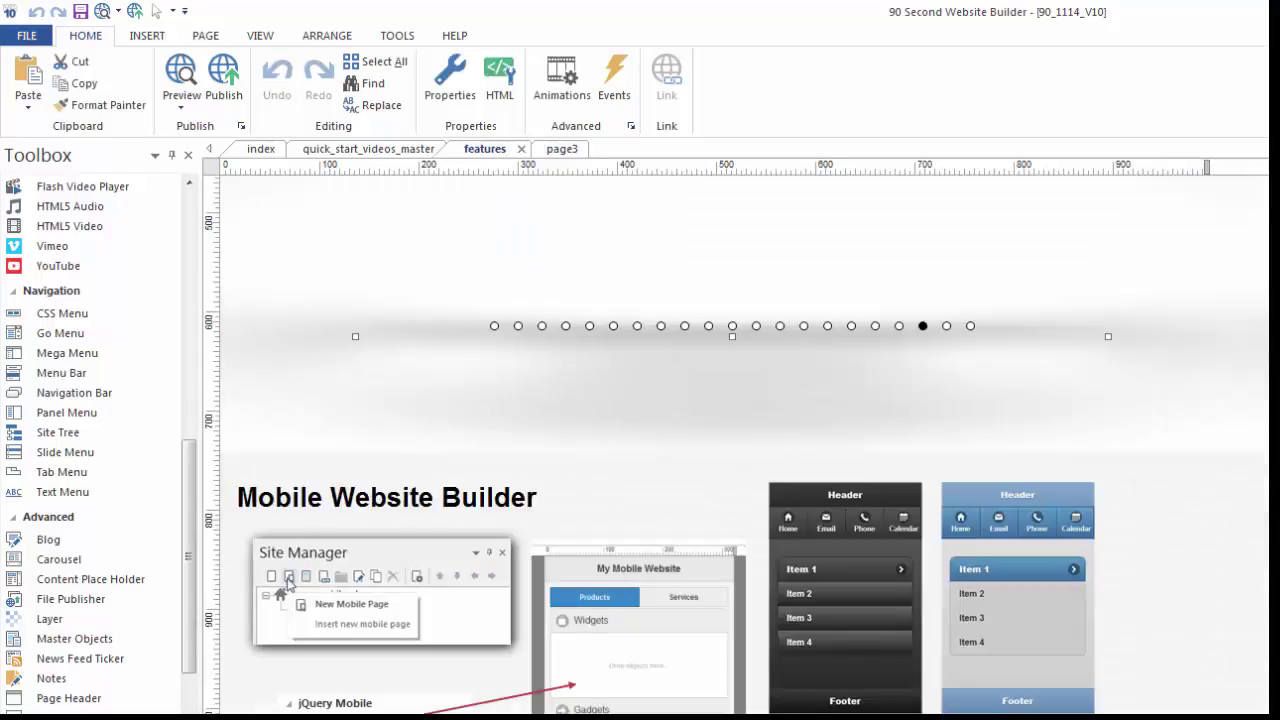
{"action": "scroll", "coordinate": [740, 440], "scroll_direction": "up", "scroll_amount": 5}
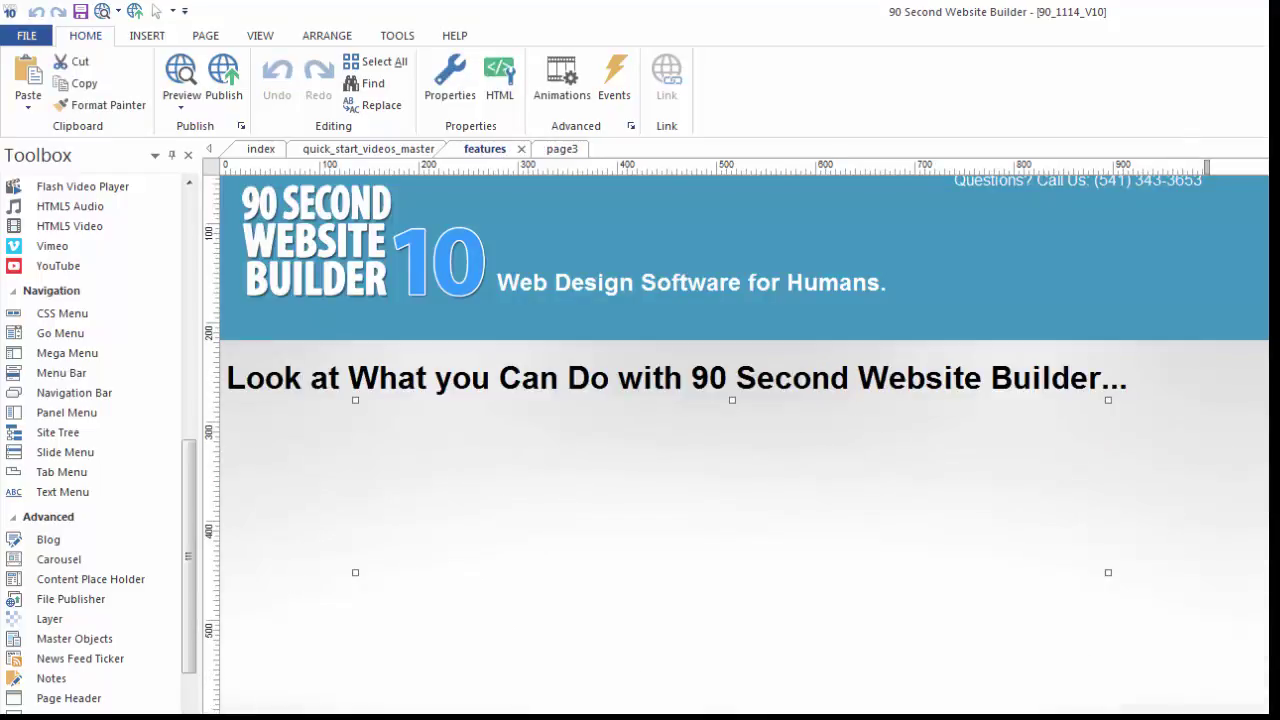
{"action": "scroll", "coordinate": [740, 440], "scroll_direction": "down", "scroll_amount": 3}
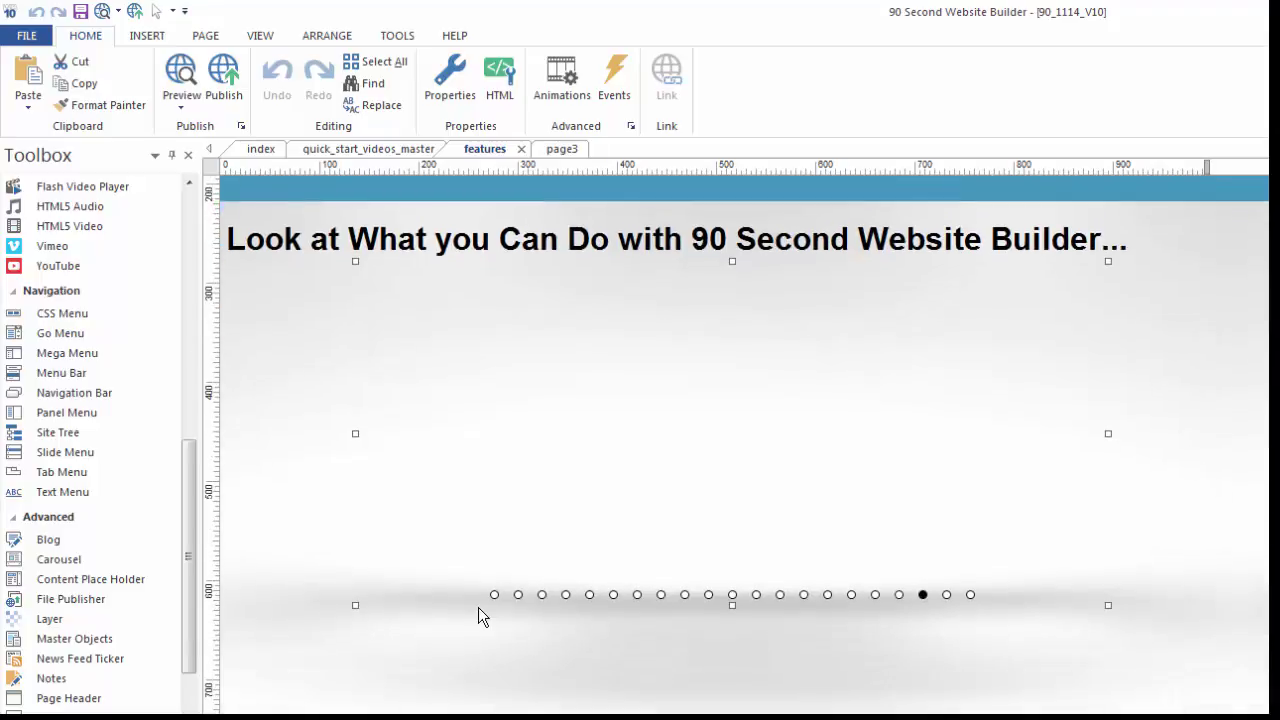
{"action": "double_click", "coordinate": [1080, 482]}
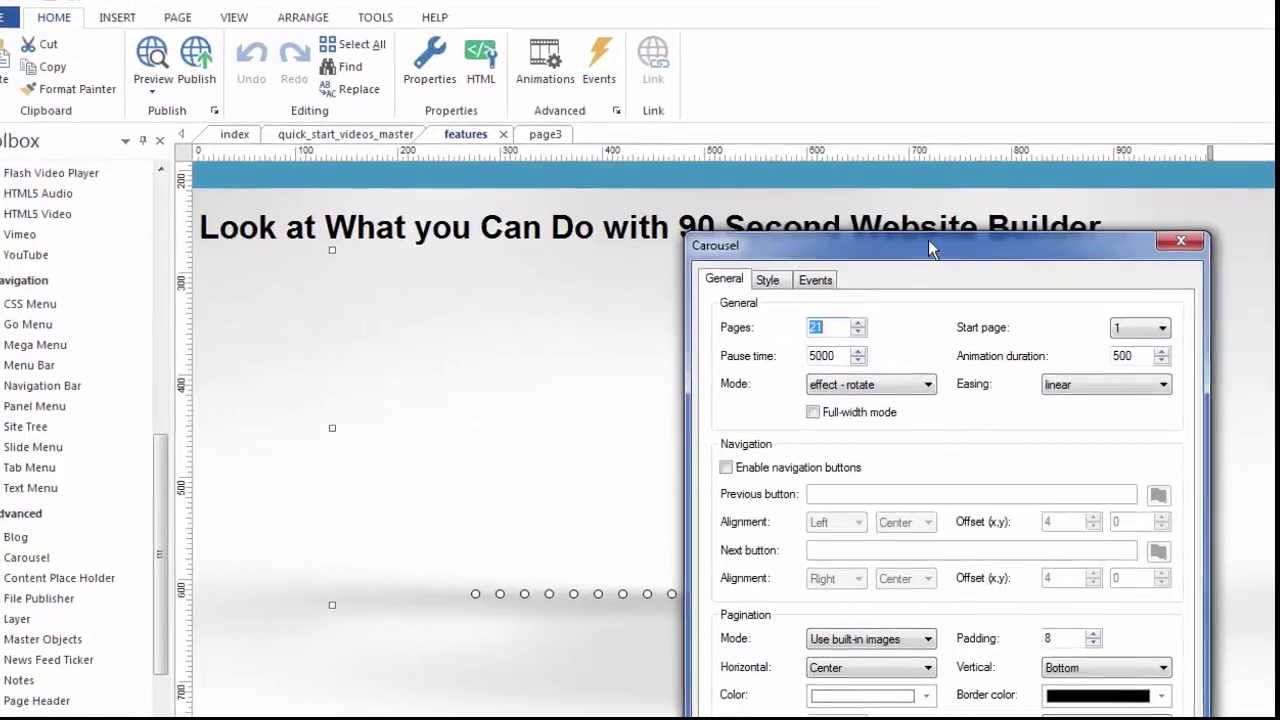
{"action": "left_click_drag", "start_coordinate": [928, 240], "coordinate": [935, 201]}
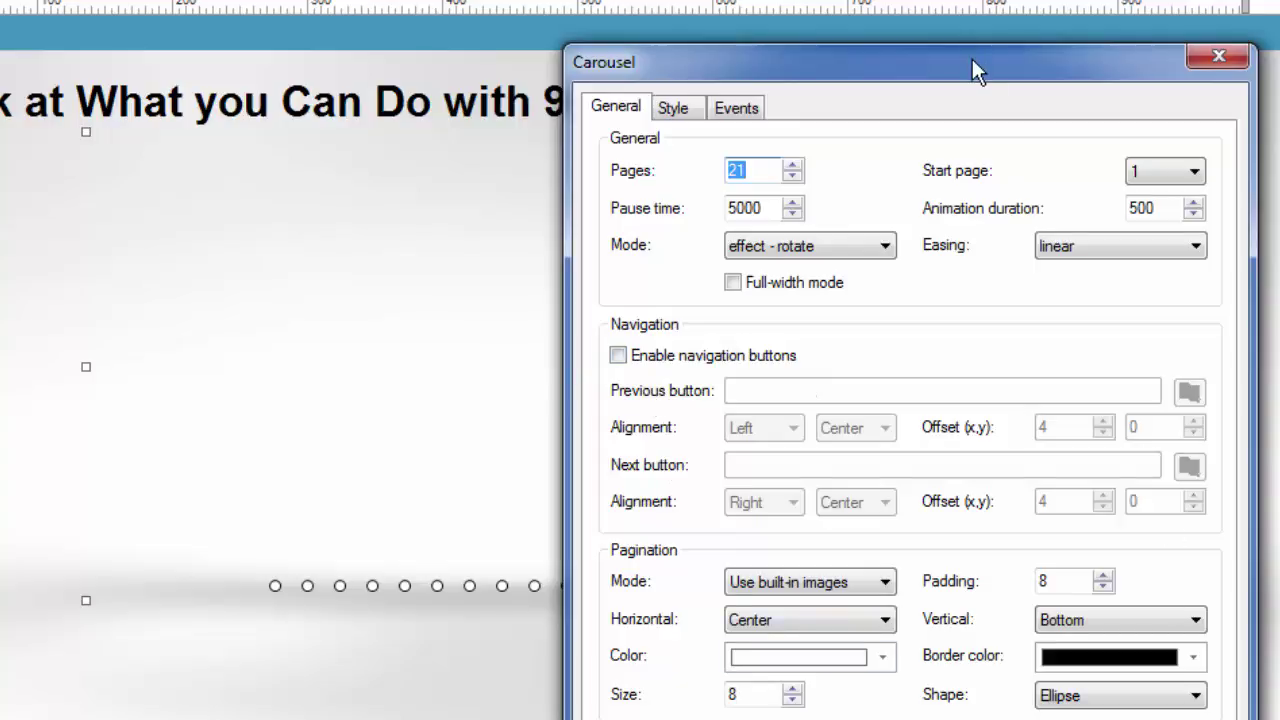
{"action": "left_click_drag", "start_coordinate": [972, 59], "coordinate": [1102, 2]}
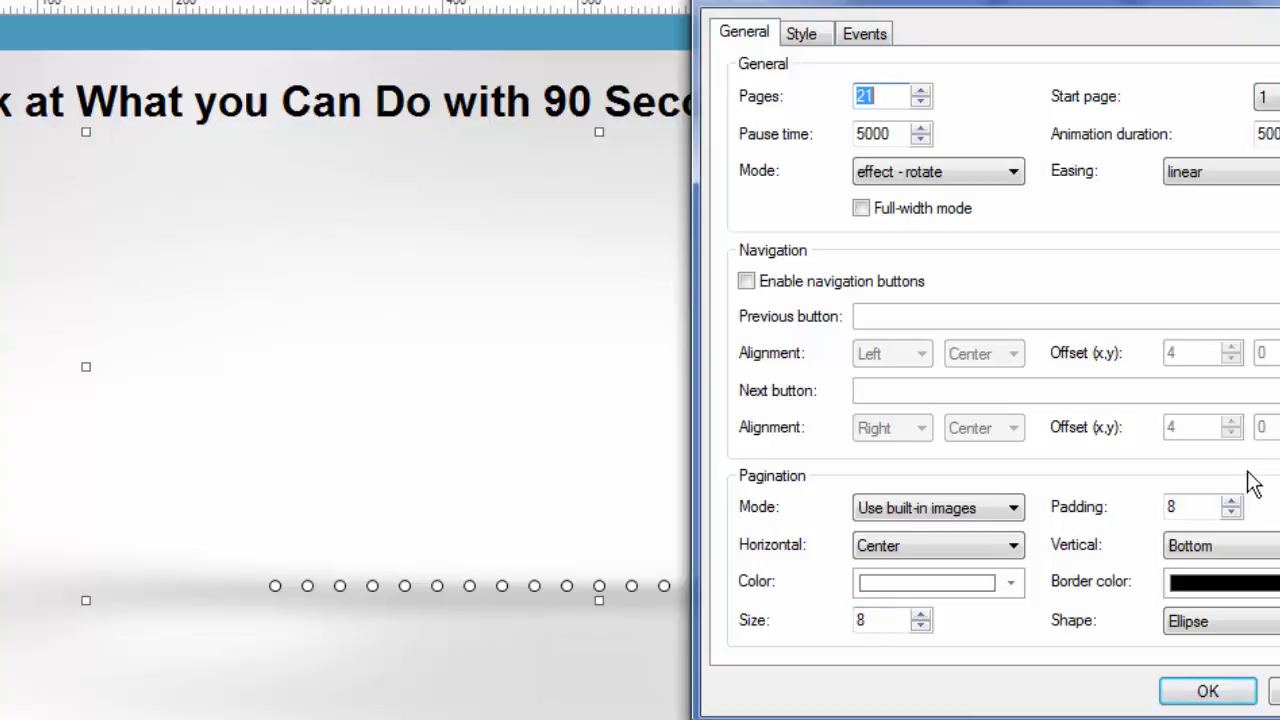
{"action": "left_click", "coordinate": [1240, 691]}
Browse the features page carousel from its first page to its fifth using the pagination dots
{"action": "left_click", "coordinate": [275, 585]}
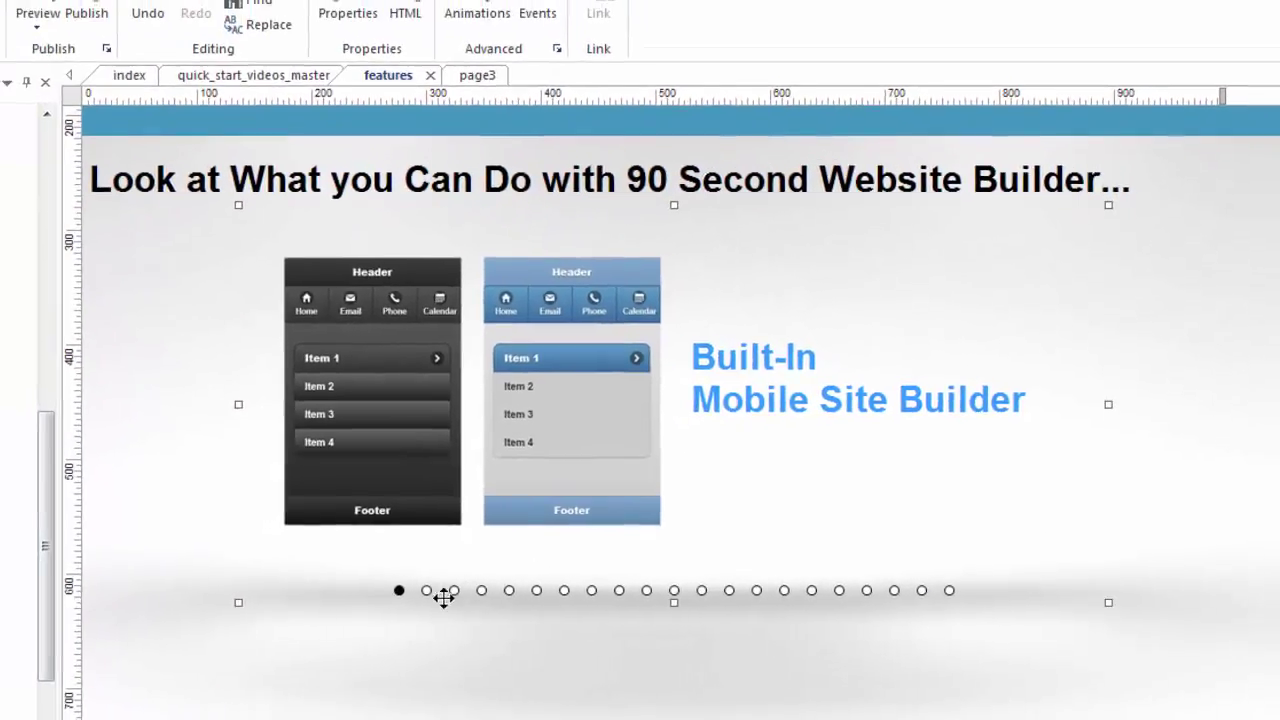
{"action": "left_click", "coordinate": [426, 591]}
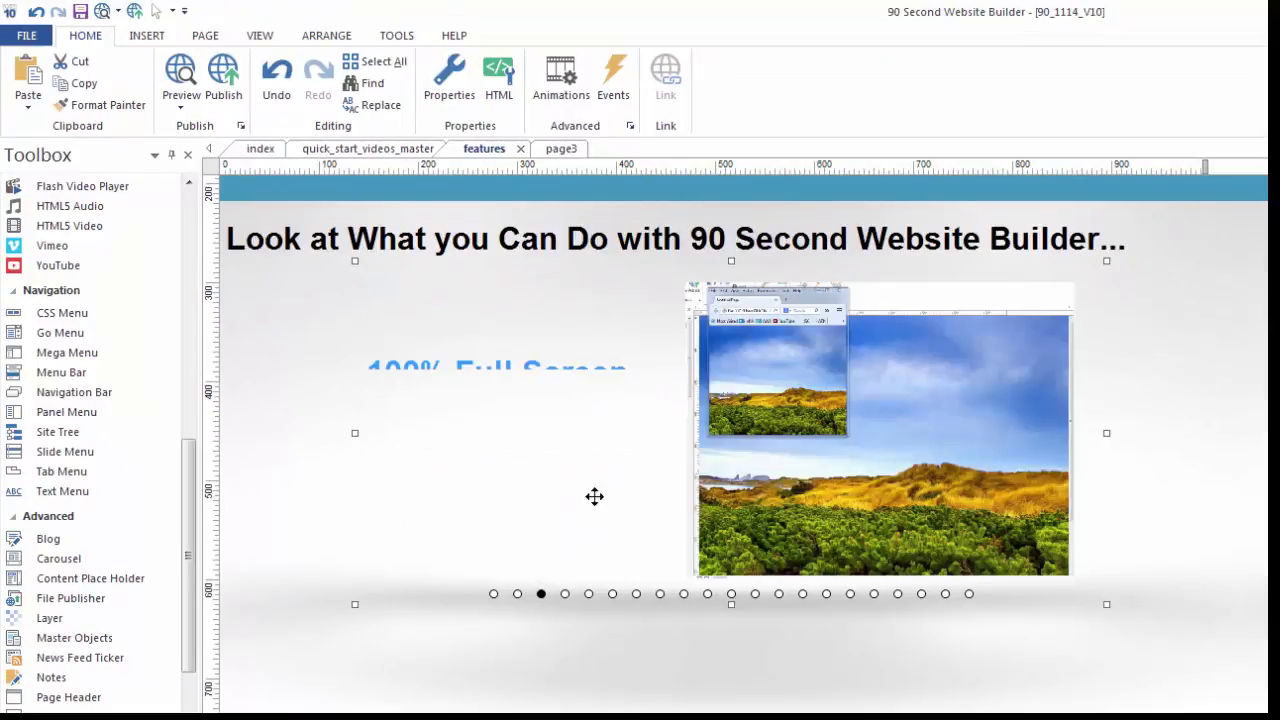
{"action": "left_click", "coordinate": [760, 386]}
{"action": "left_click", "coordinate": [588, 593]}
Deselect the carousel, preview the features page in the browser to watch its rotating transitions, and close the preview
{"action": "left_click", "coordinate": [736, 648]}
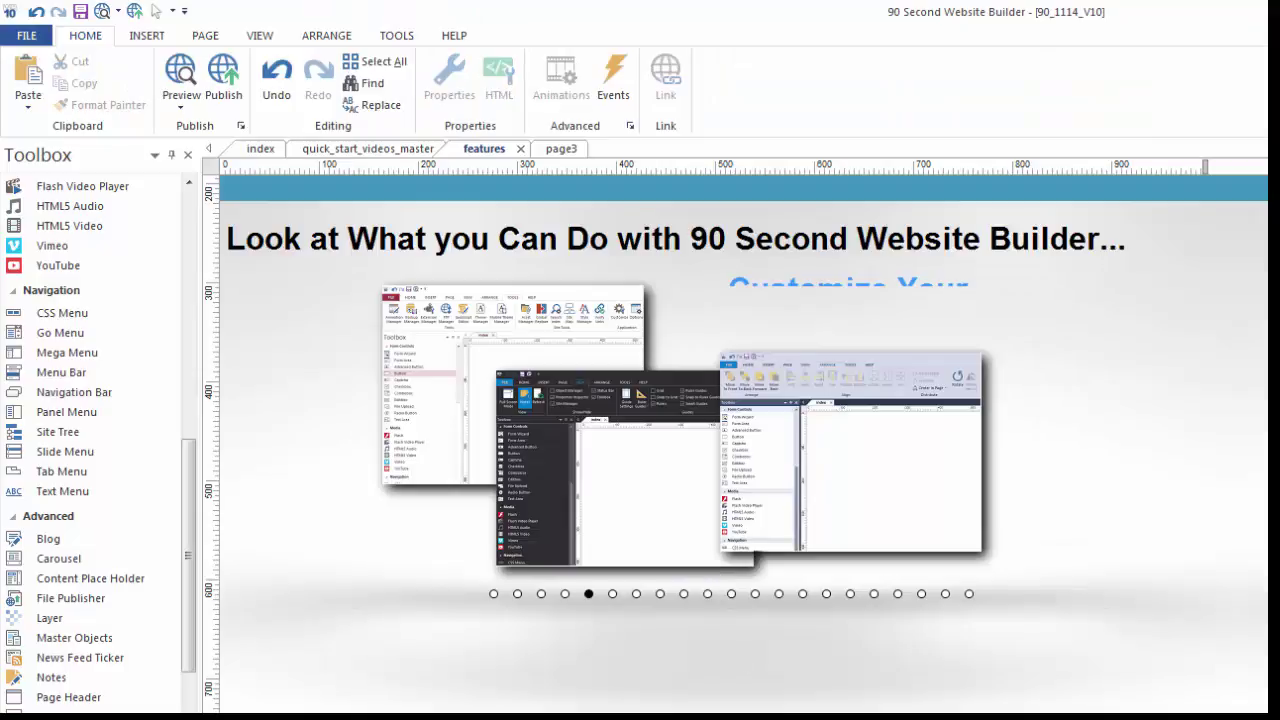
{"action": "key", "text": "F5"}
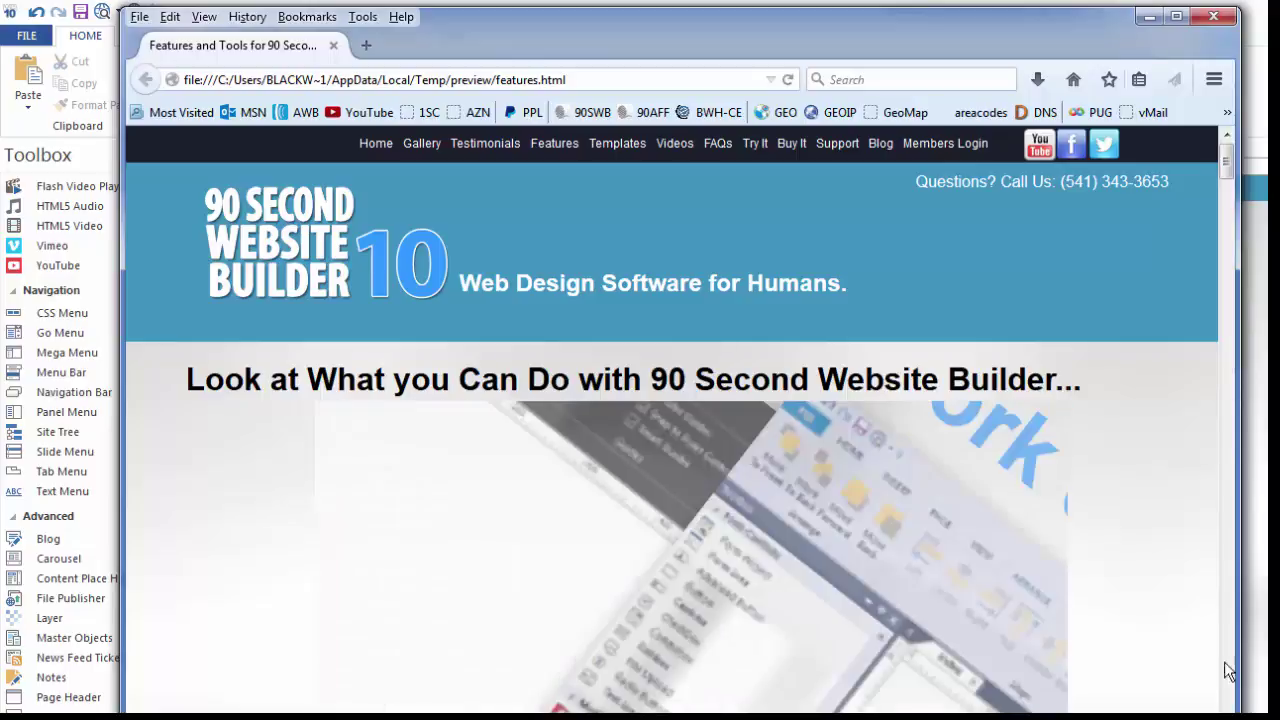
{"action": "left_click", "coordinate": [1213, 17]}
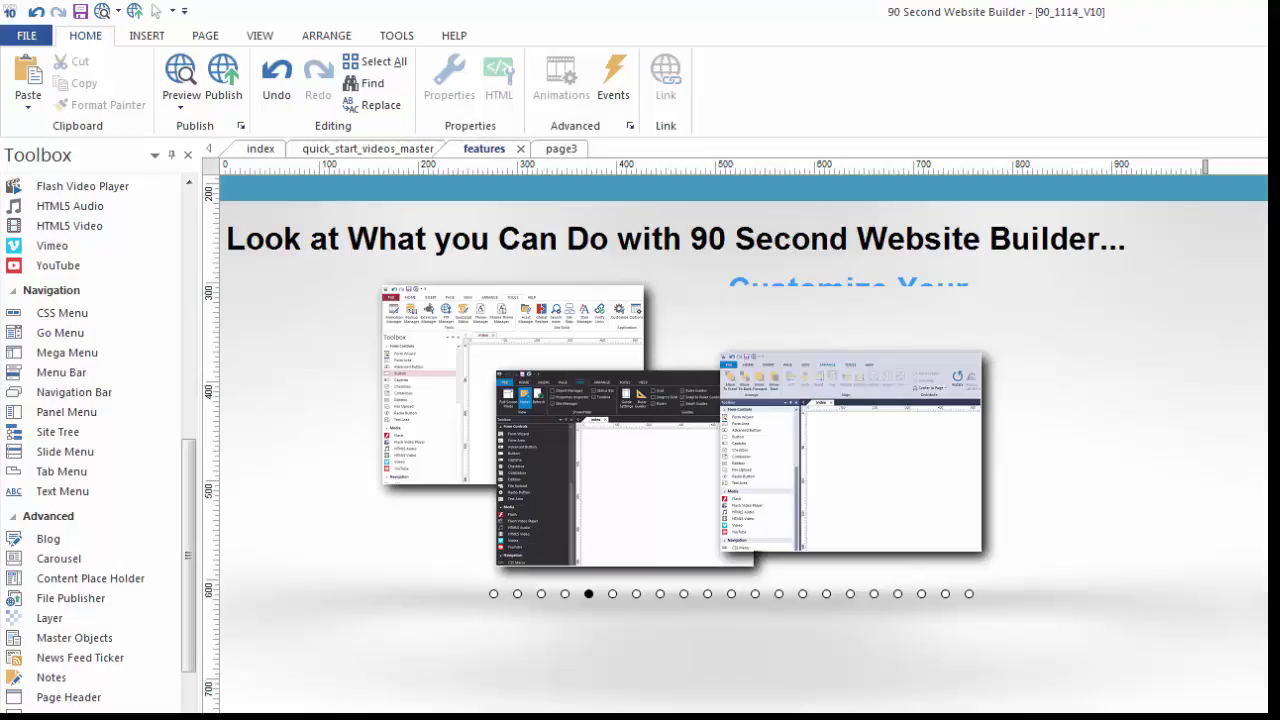